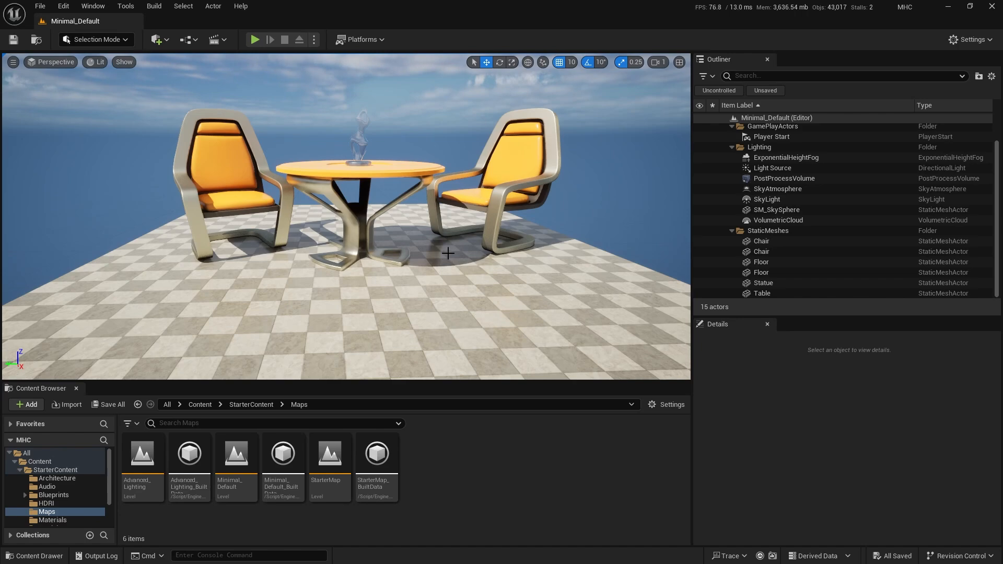
- Open Quixel Bridge and view the banana asset in the Fruit category of the 3D food assets
{"action": "left_click", "coordinate": [158, 40]}
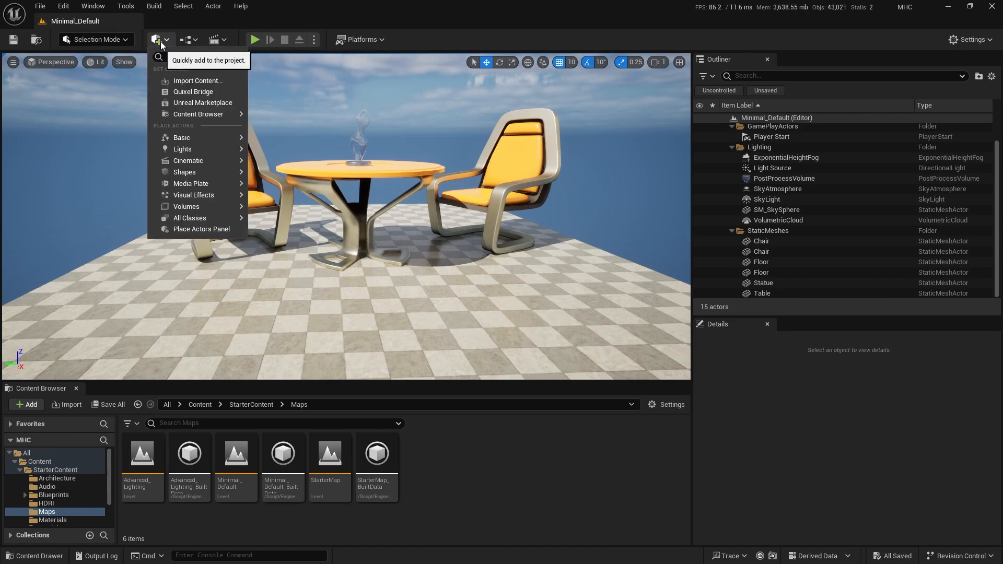
{"action": "left_click", "coordinate": [185, 98]}
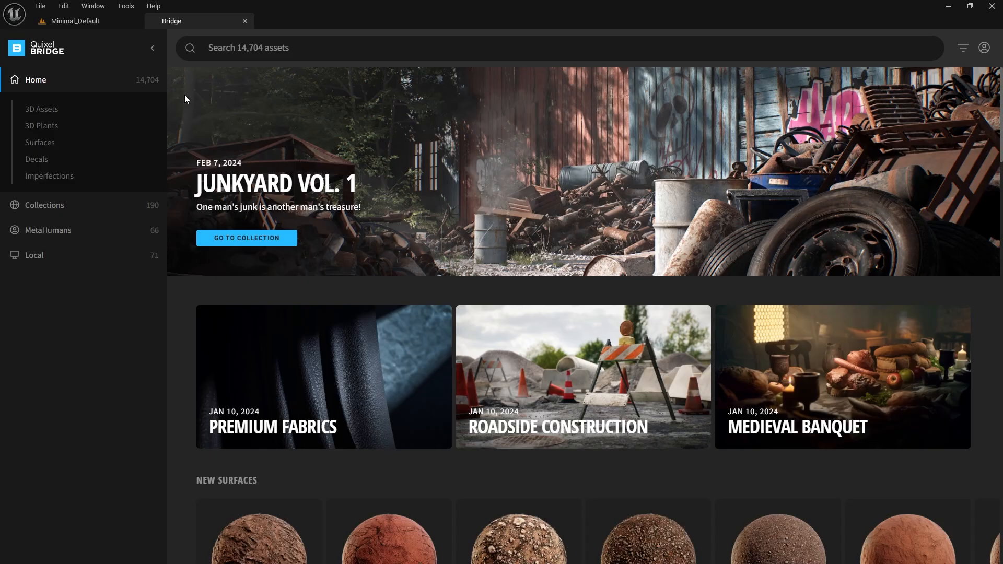
{"action": "left_click", "coordinate": [57, 110]}
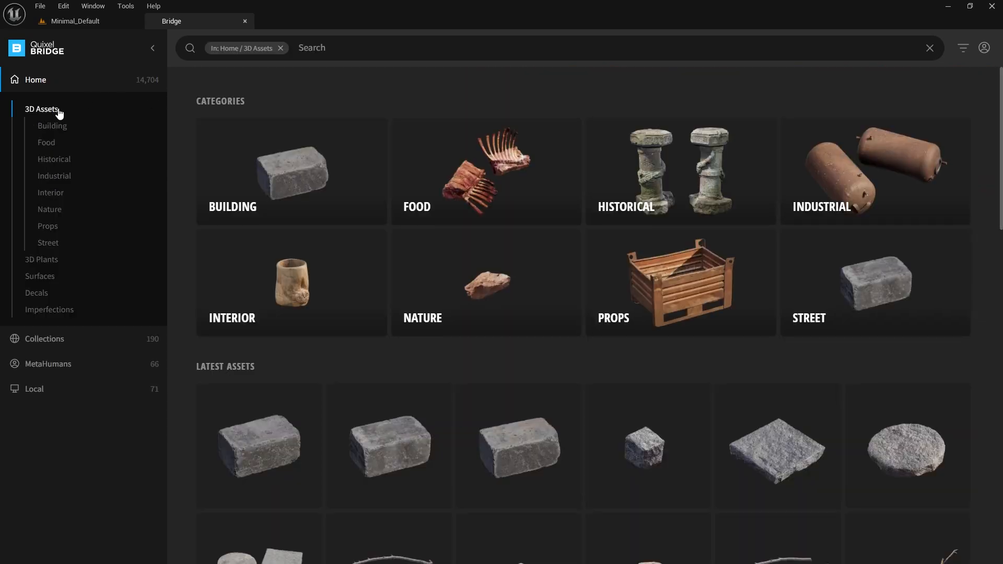
{"action": "left_click", "coordinate": [506, 165]}
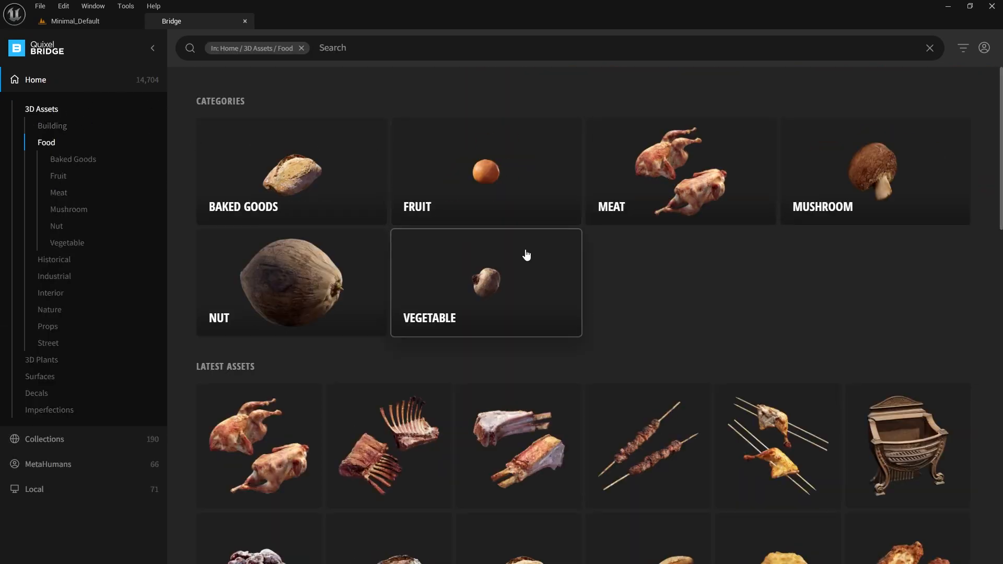
{"action": "left_click", "coordinate": [498, 200]}
{"action": "left_click", "coordinate": [518, 230]}
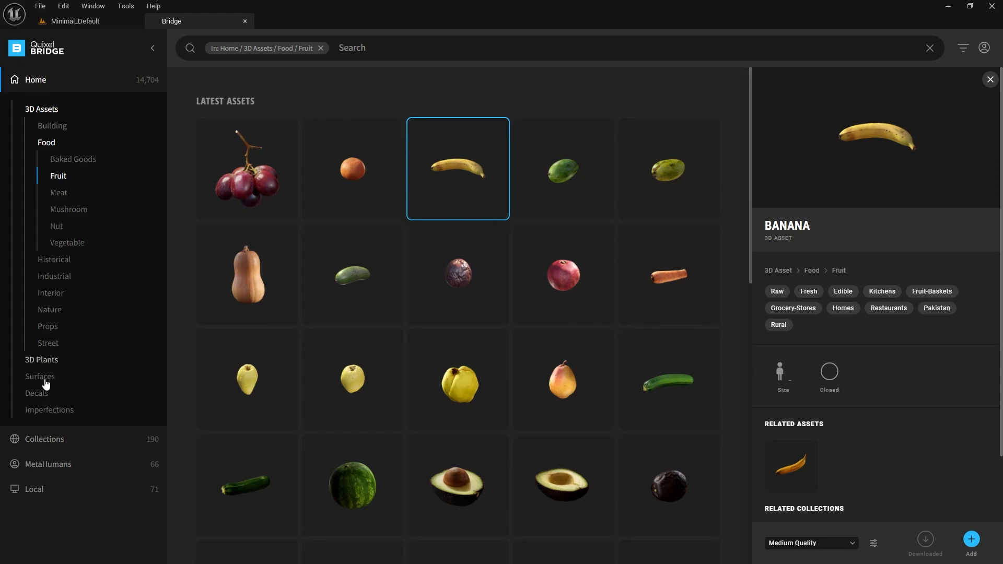
- Select the Emanuel preset among Bridge's MetaHuman presets
{"action": "left_click", "coordinate": [48, 465]}
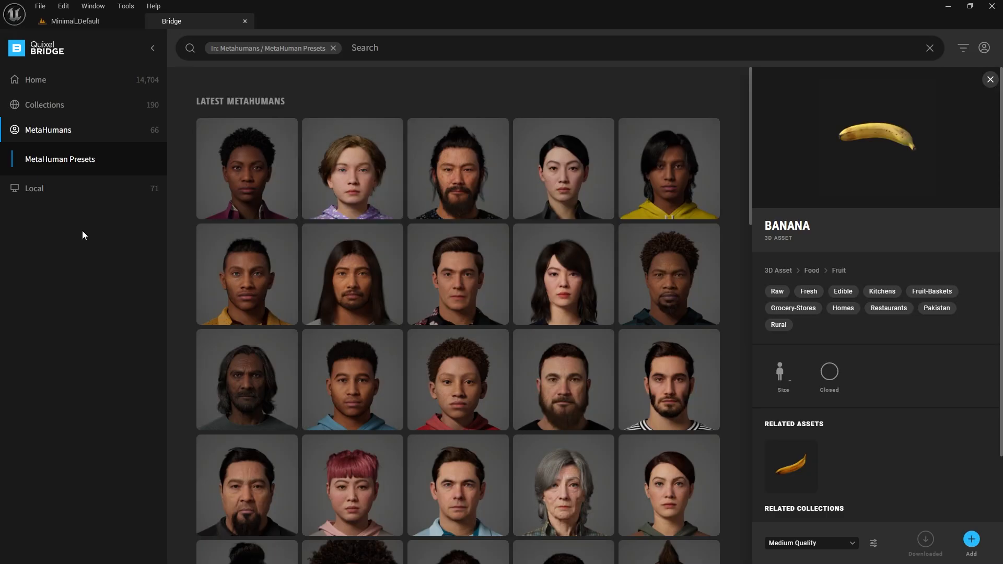
{"action": "left_click", "coordinate": [348, 385]}
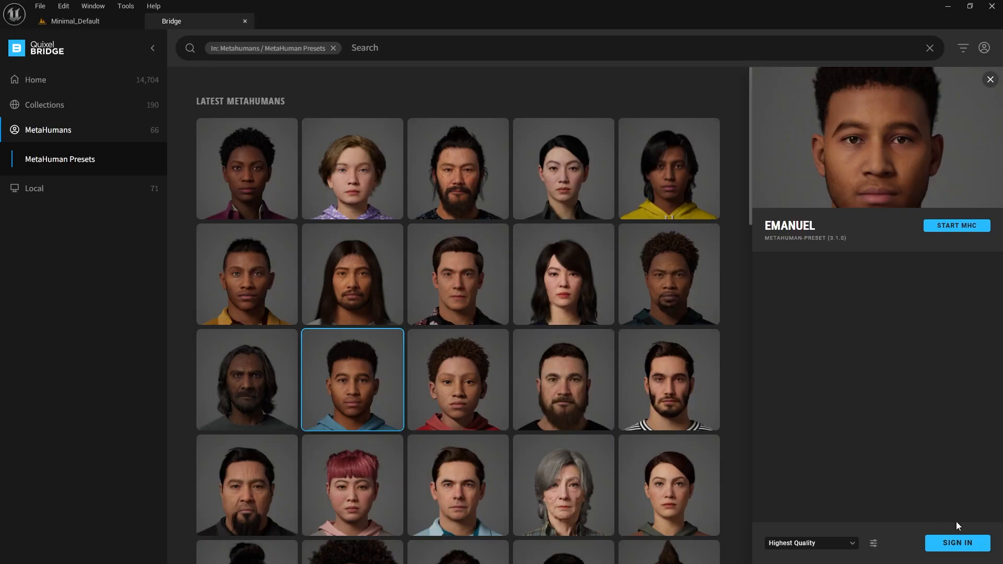
- Sign in to Epic Games with the account e-mail, password and security code, and start downloading Emanuel at Highest Quality
{"action": "left_click", "coordinate": [957, 543]}
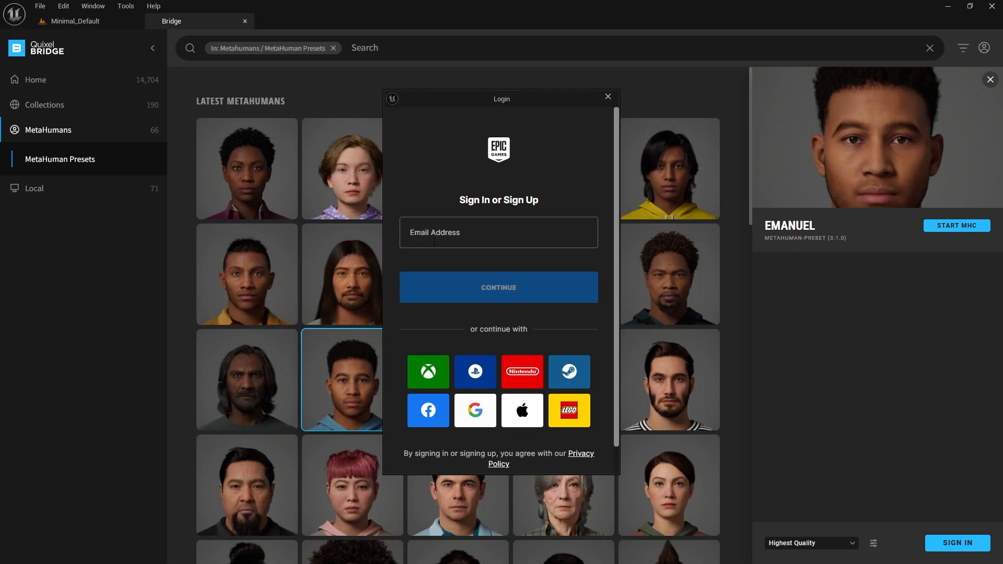
{"action": "left_click", "coordinate": [443, 238]}
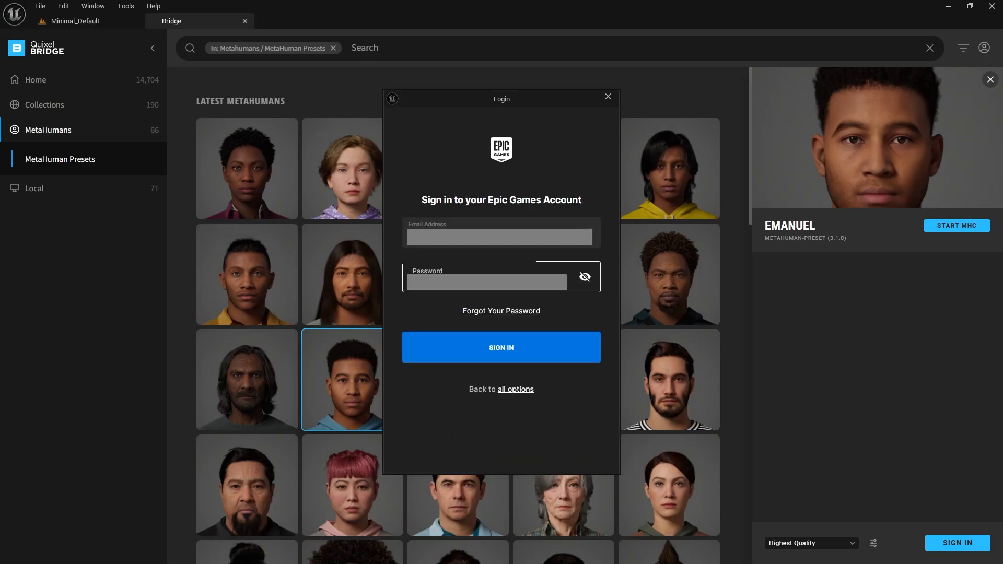
{"action": "left_click", "coordinate": [559, 351]}
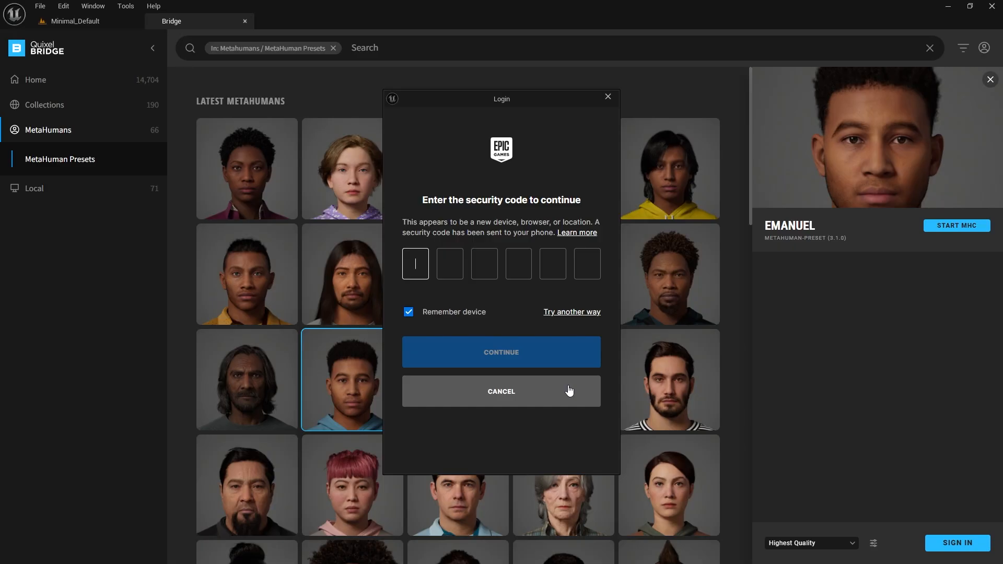
{"action": "type", "text": "******"}
{"action": "left_click", "coordinate": [514, 360]}
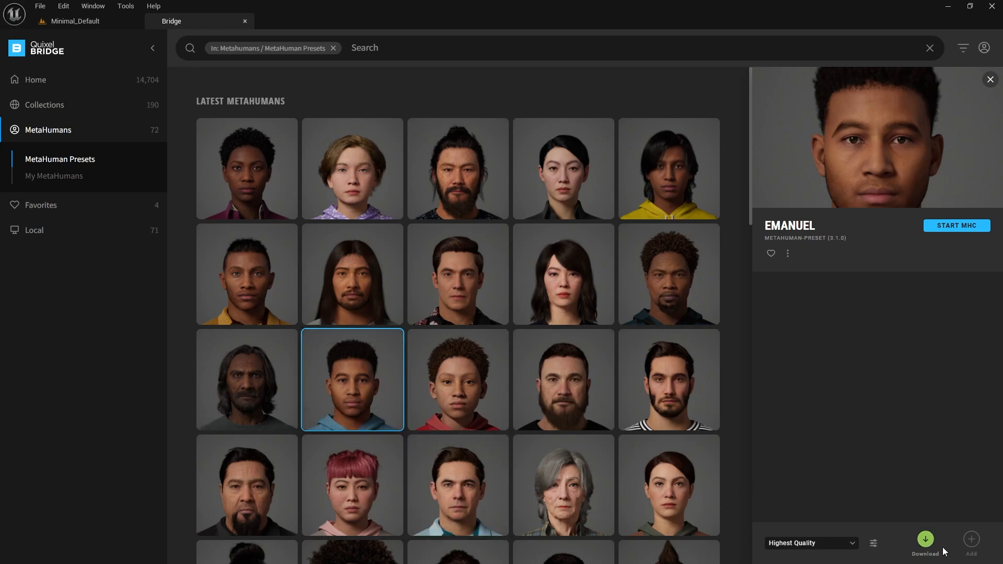
{"action": "left_click", "coordinate": [926, 540]}
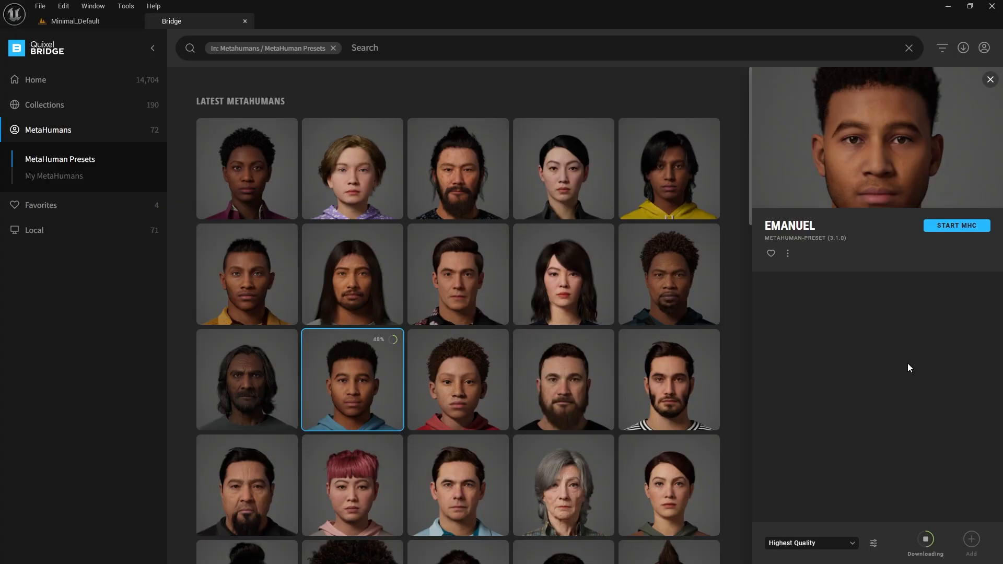
- Check the library path in the Bridge preferences, turn off sharing of usage data and save the preferences
{"action": "left_click", "coordinate": [984, 49]}
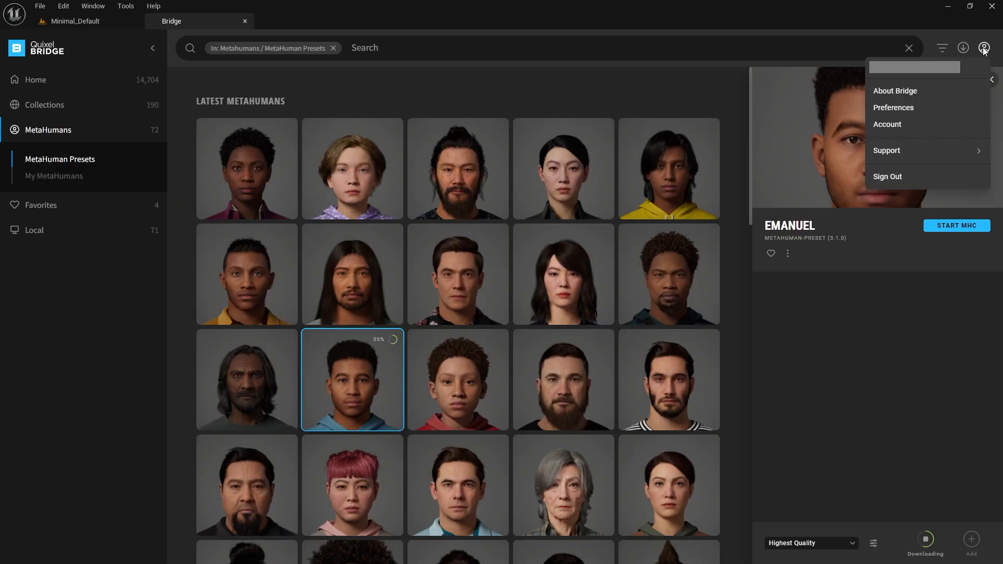
{"action": "left_click", "coordinate": [894, 107]}
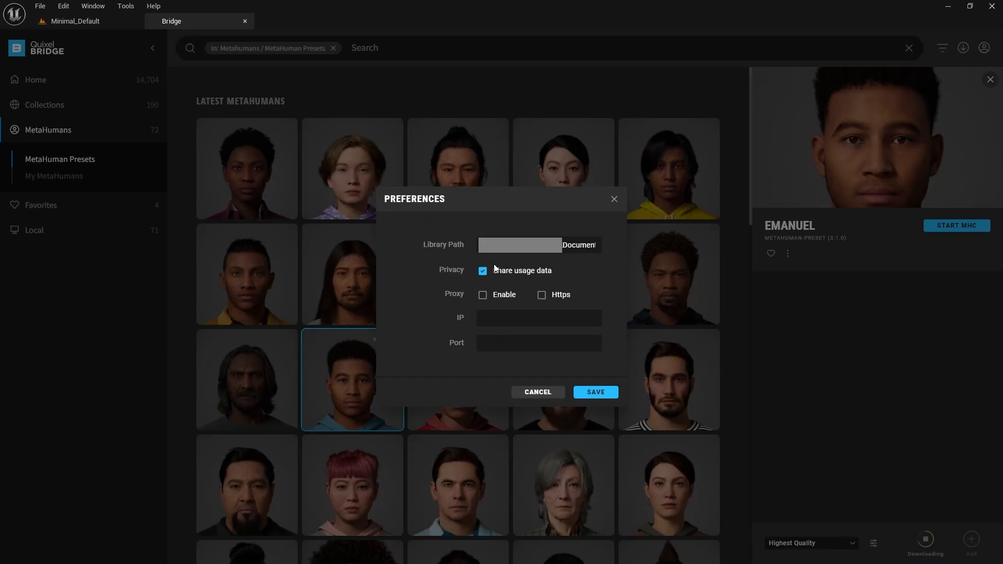
{"action": "left_click_drag", "start_coordinate": [483, 245], "coordinate": [666, 240]}
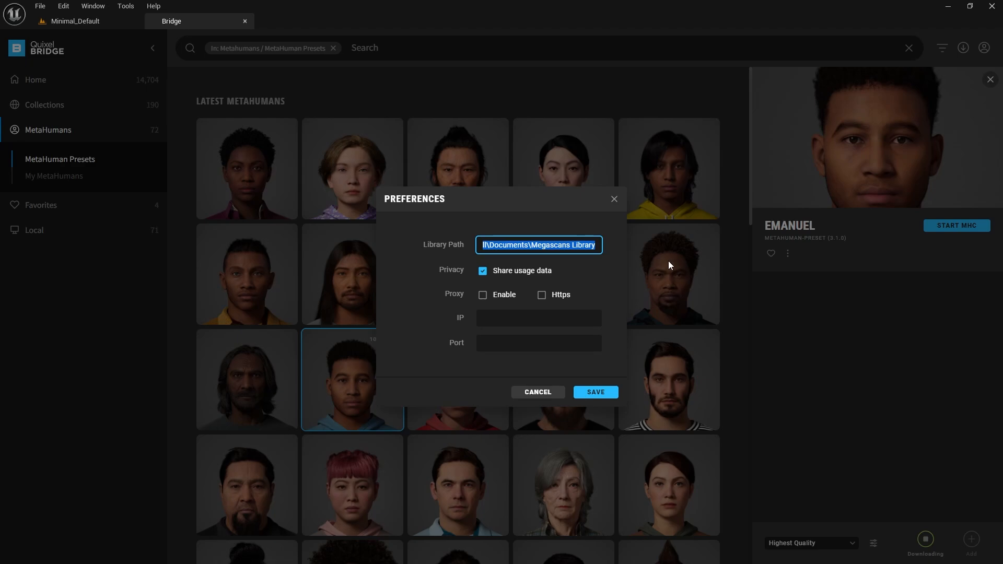
{"action": "left_click", "coordinate": [483, 271]}
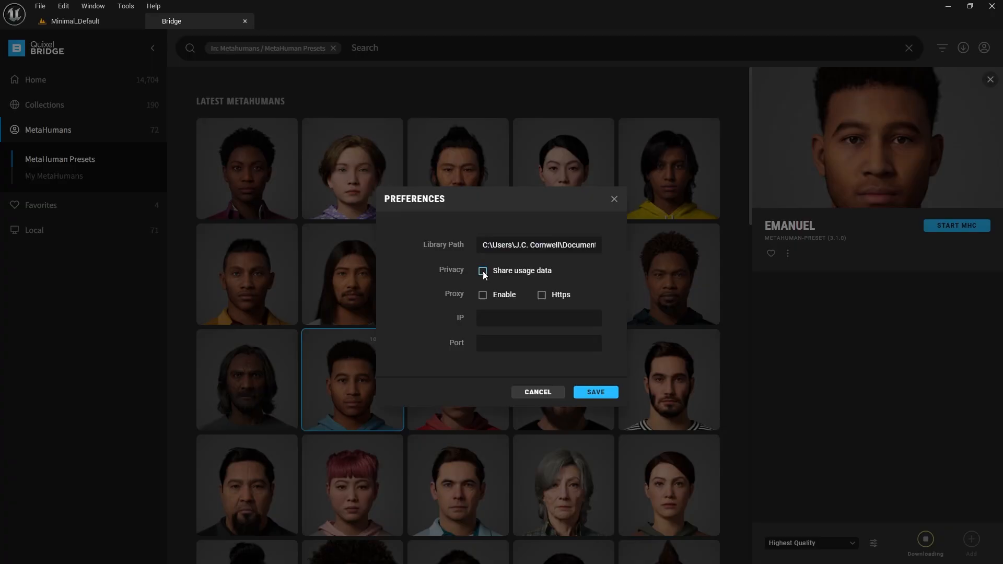
{"action": "left_click", "coordinate": [596, 392]}
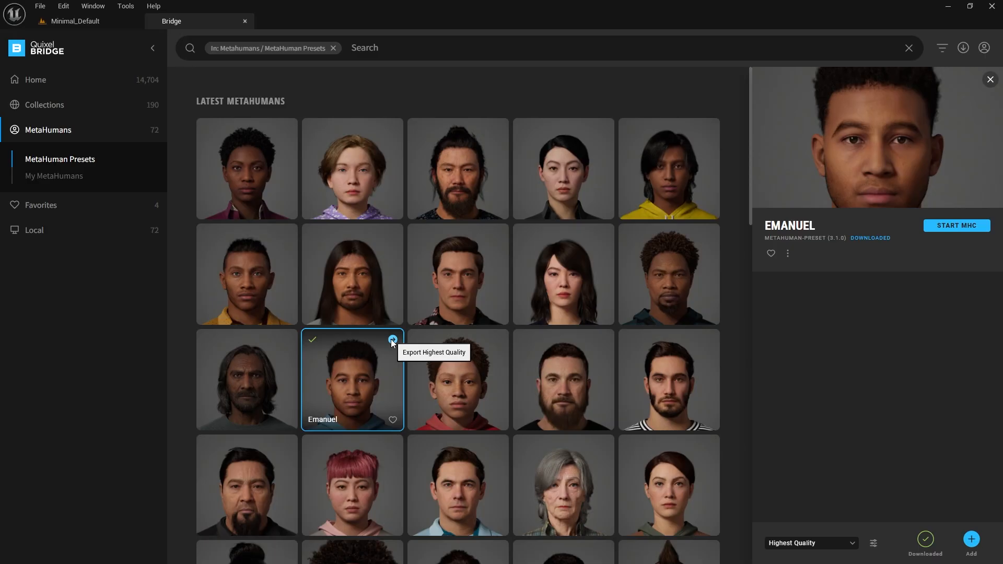
- Add the downloaded Emanuel MetaHuman to the project and return to the Minimal_Default level
{"action": "left_click", "coordinate": [973, 542]}
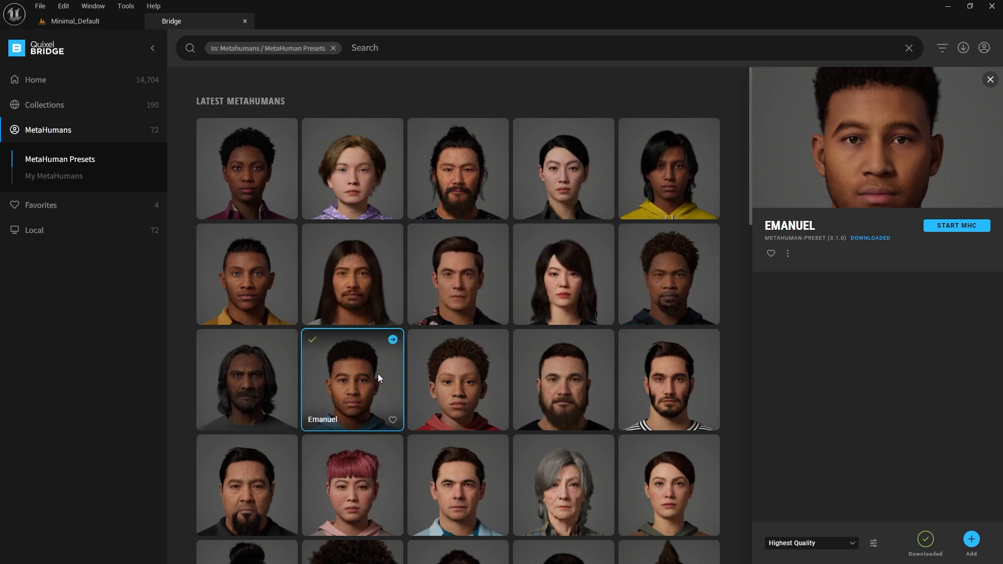
{"action": "left_click", "coordinate": [77, 24]}
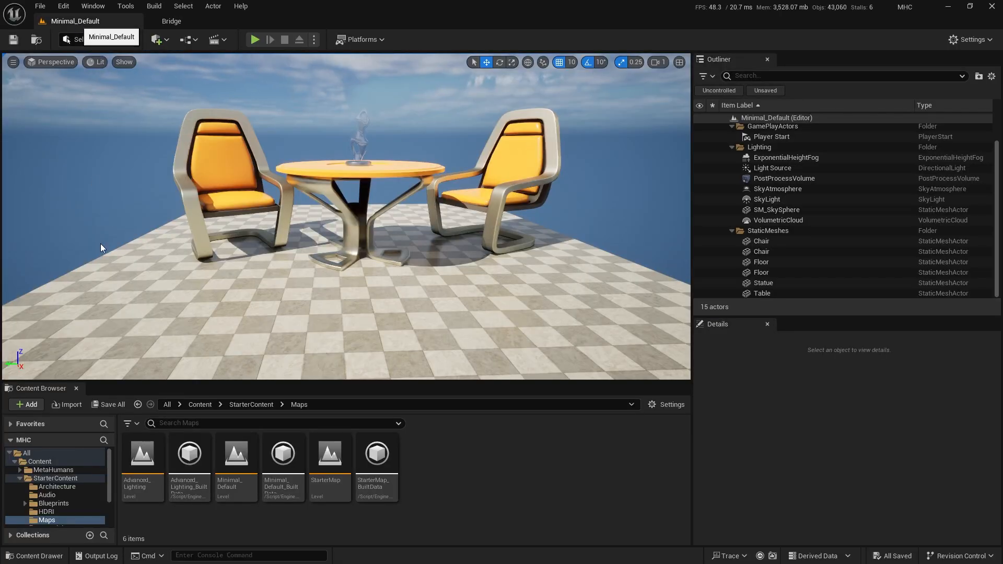
- Place the BP_Emanuel blueprint from the MetaHumans/Emanuel content folder on the checkered floor in front of the table
{"action": "left_click", "coordinate": [19, 478]}
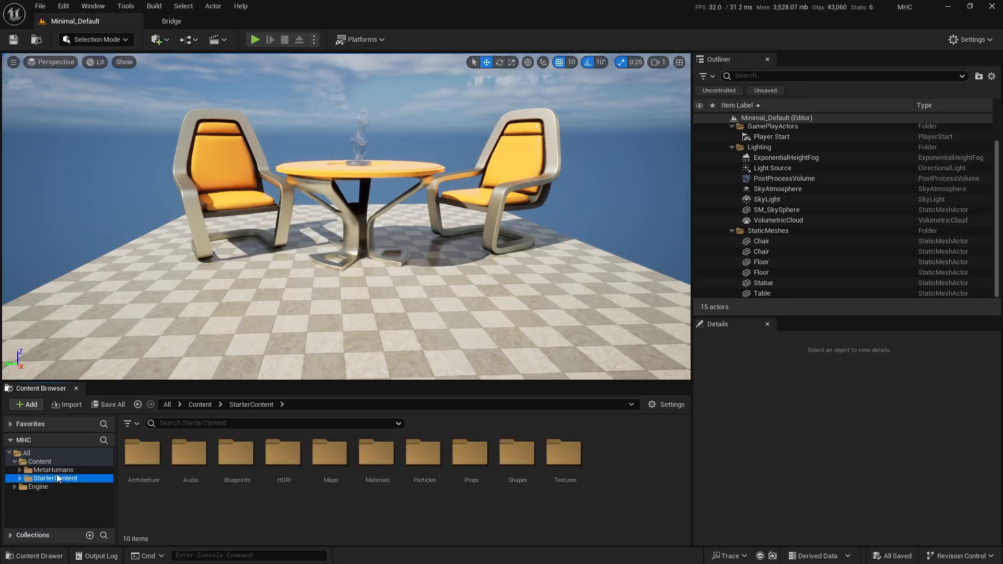
{"action": "key", "text": "Up"}
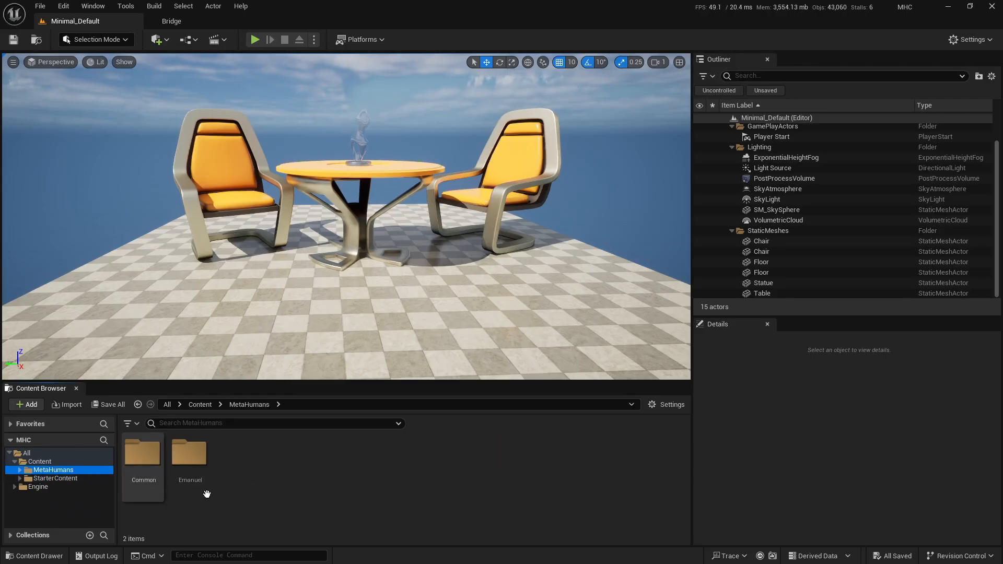
{"action": "double_click", "coordinate": [191, 454]}
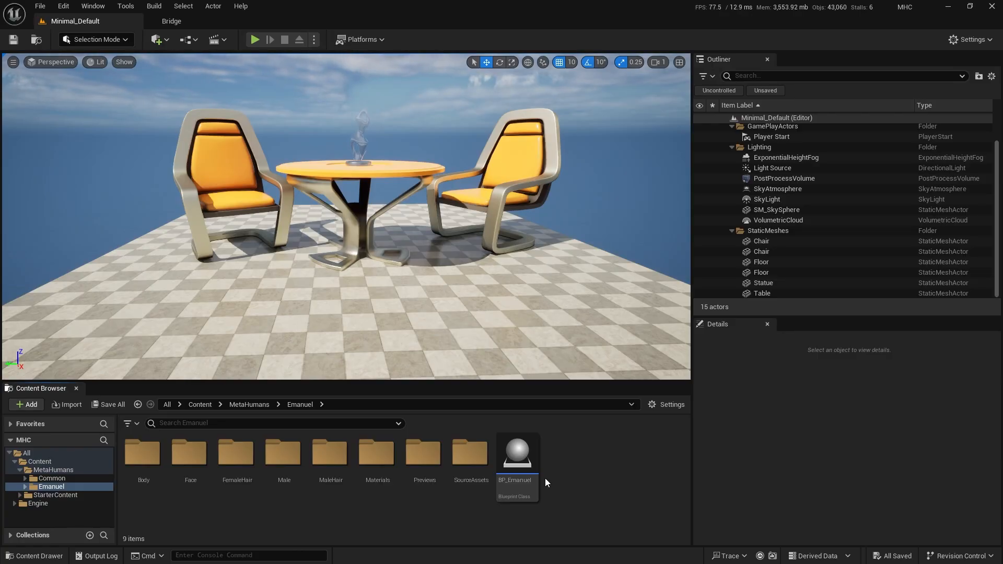
{"action": "left_click", "coordinate": [517, 457]}
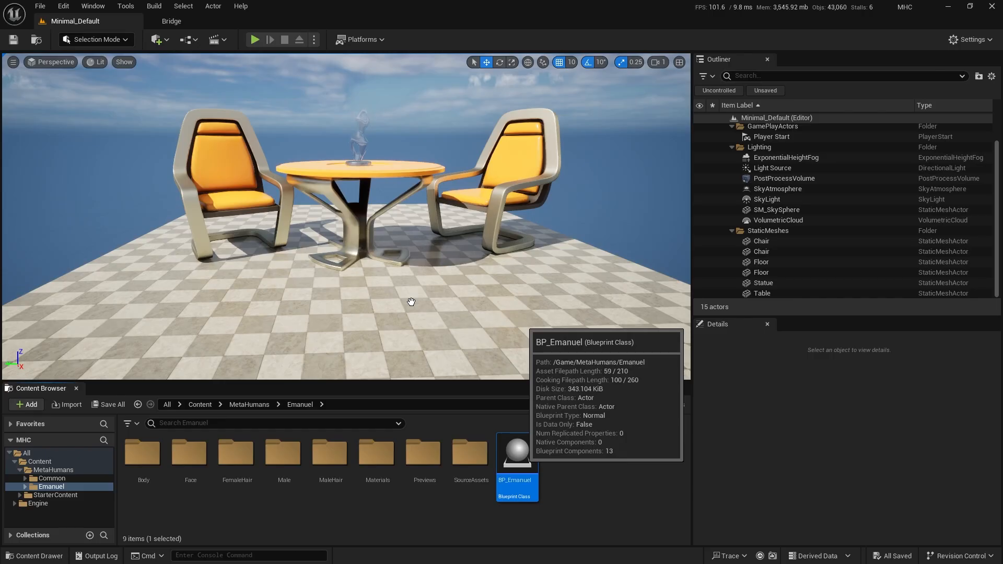
{"action": "left_click_drag", "start_coordinate": [411, 302], "coordinate": [412, 302]}
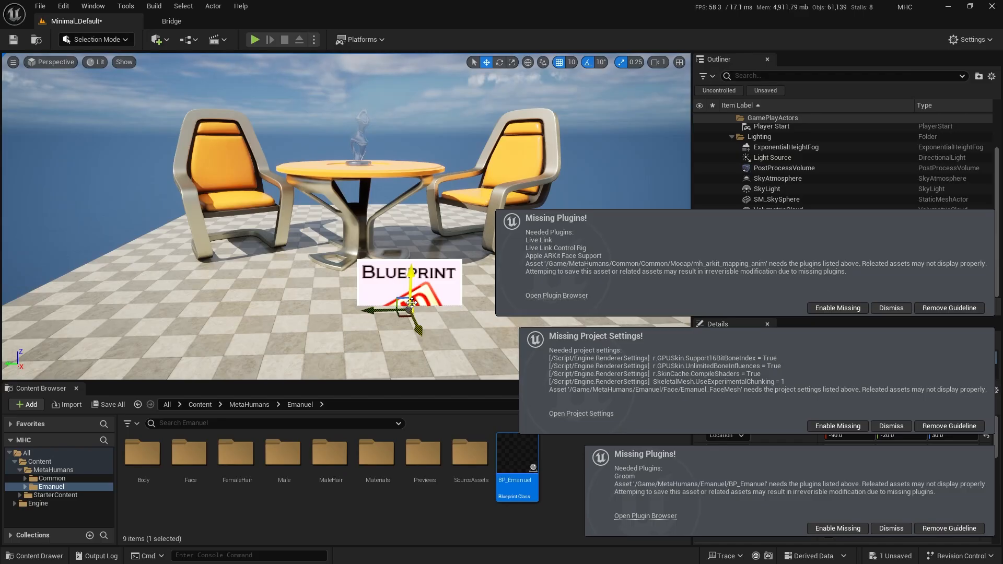
- Enable all missing plugins and project settings for the MetaHuman, and restart the editor, saving the Minimal_Default level
{"action": "left_click", "coordinate": [833, 309]}
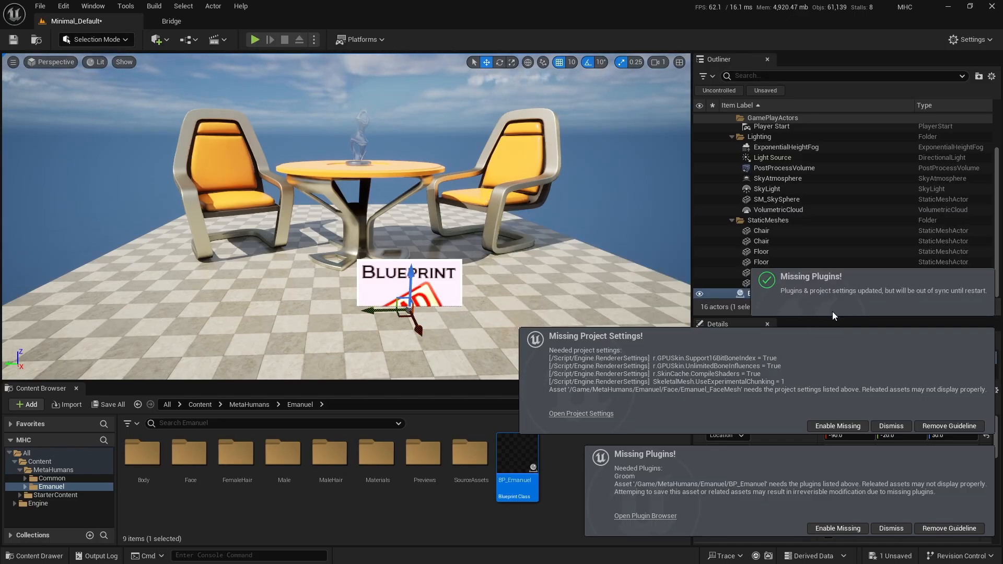
{"action": "left_click", "coordinate": [843, 426]}
{"action": "left_click", "coordinate": [833, 528]}
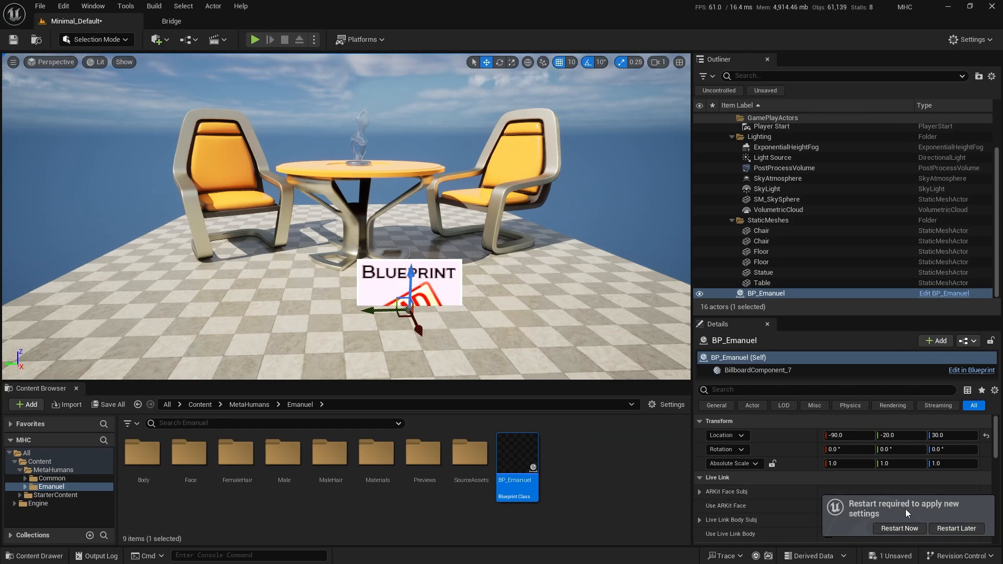
{"action": "left_click", "coordinate": [896, 529]}
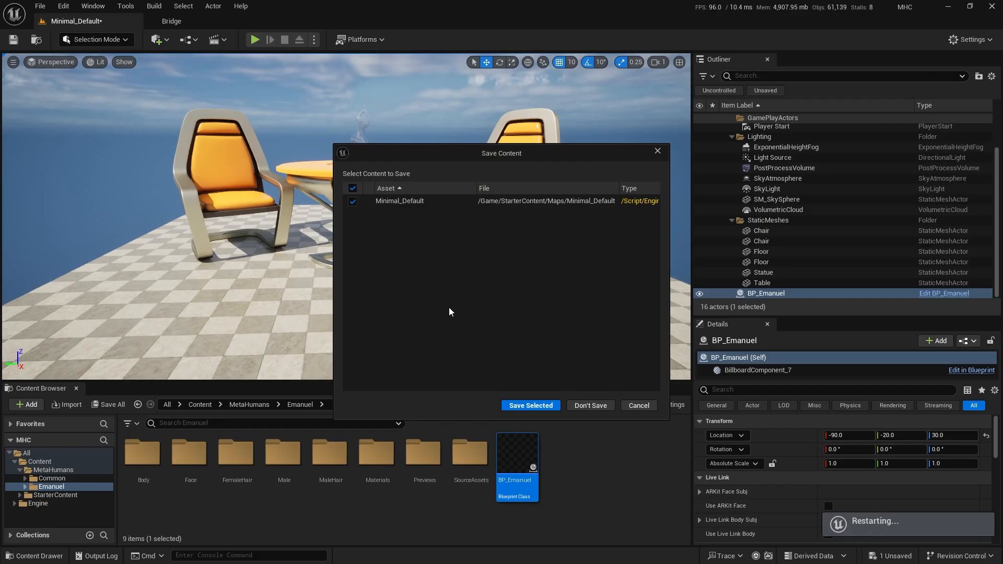
{"action": "left_click", "coordinate": [534, 407]}
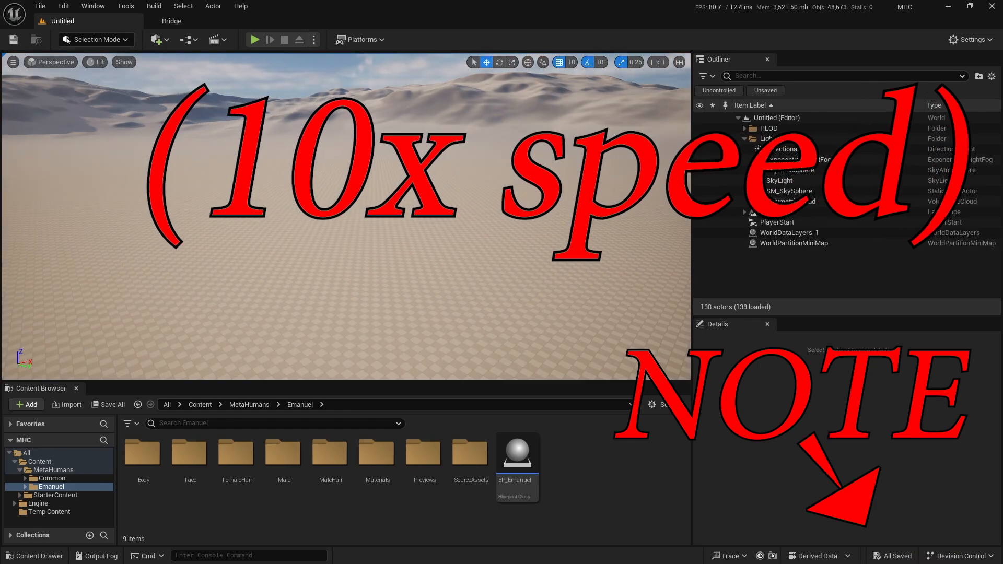
- Reopen the Minimal_Default level from the StarterContent Maps folder
{"action": "left_click", "coordinate": [46, 489]}
{"action": "double_click", "coordinate": [236, 463]}
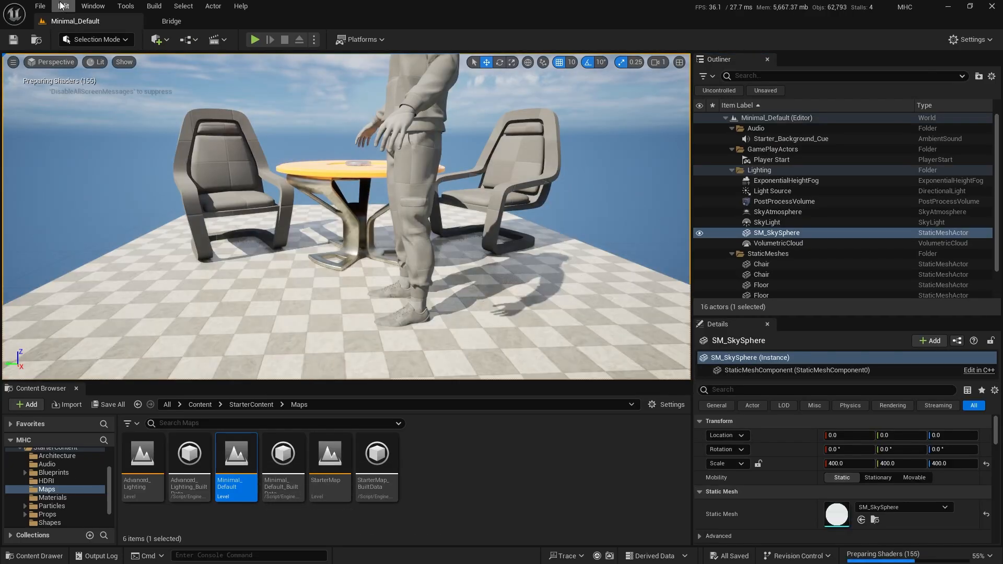
- Set the project's Editor Startup Map to Minimal_Default in the Maps & Modes project settings and close the settings
{"action": "left_click", "coordinate": [63, 6]}
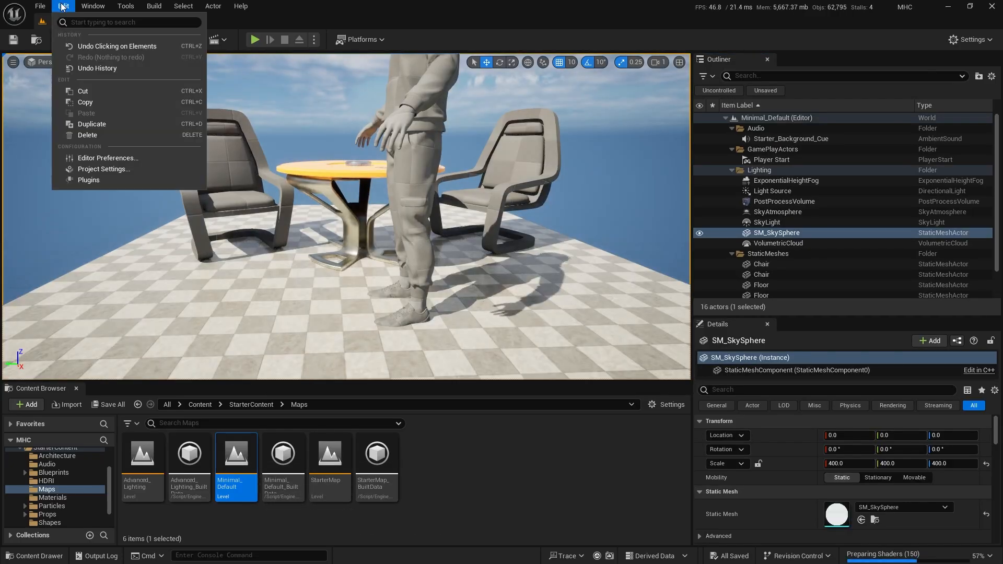
{"action": "left_click", "coordinate": [100, 169]}
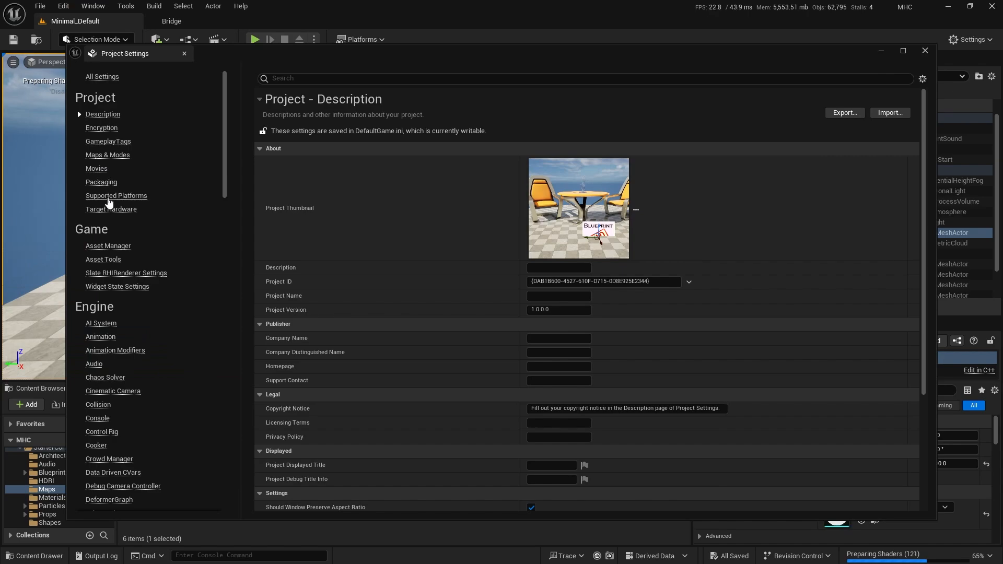
{"action": "left_click", "coordinate": [103, 155]}
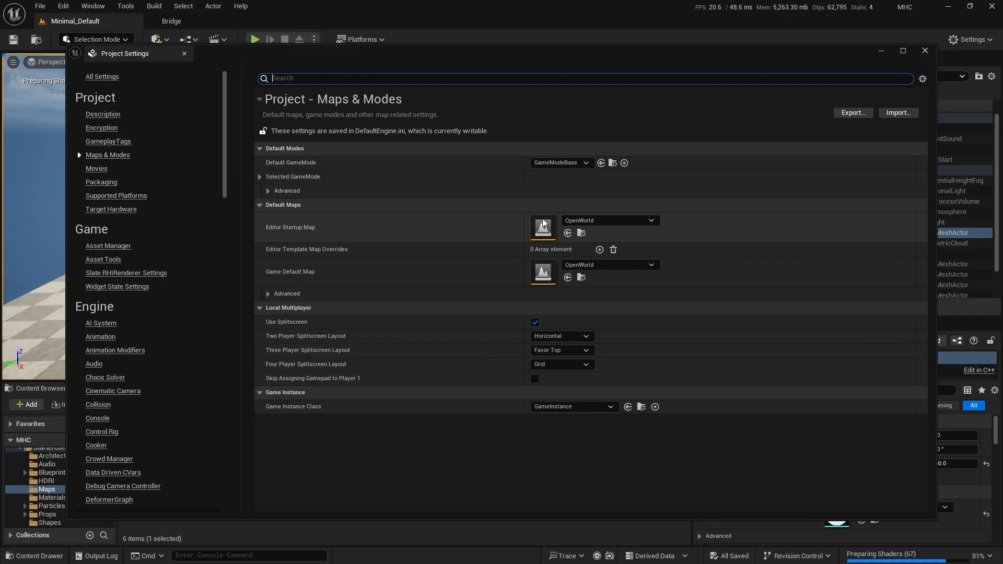
{"action": "left_click", "coordinate": [627, 221]}
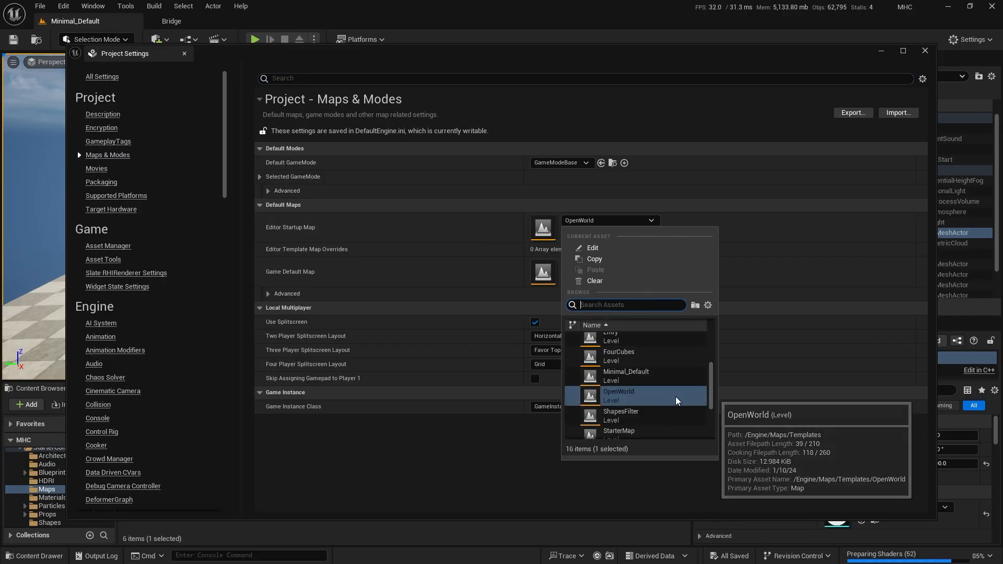
{"action": "left_click", "coordinate": [655, 381]}
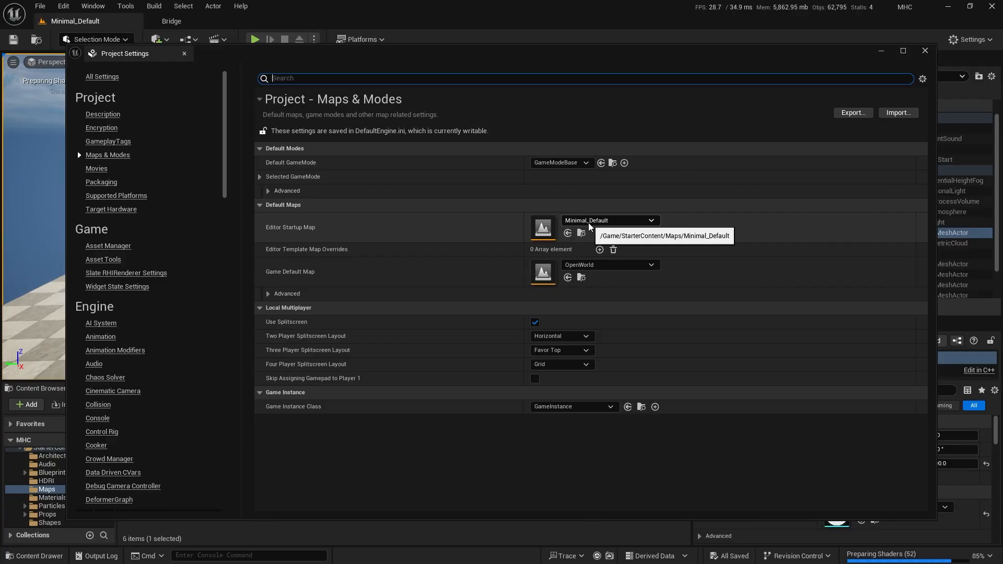
{"action": "left_click", "coordinate": [925, 52]}
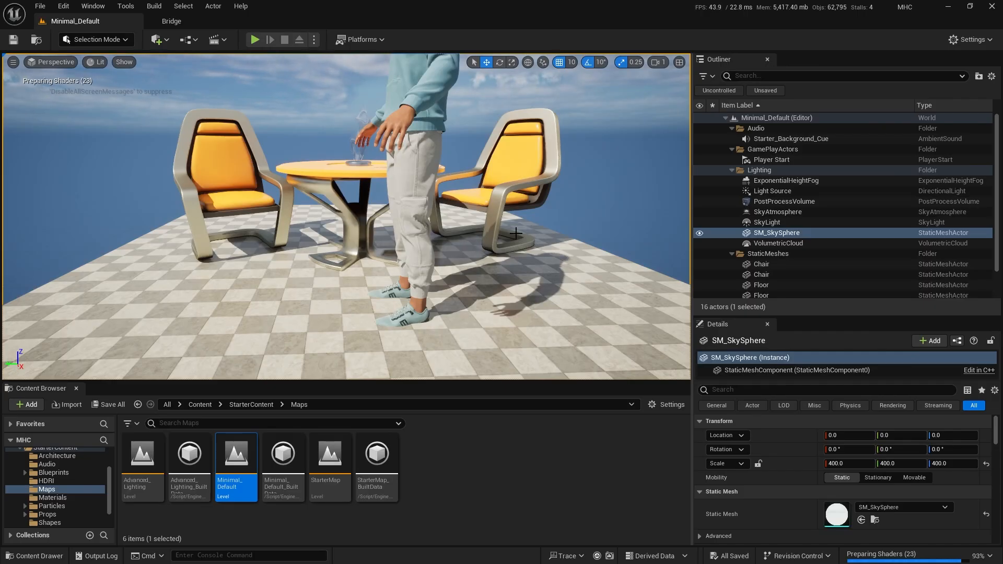
- Raise the BP_Emanuel character to a Z location of 40 and frame it in the viewport
{"action": "scroll", "coordinate": [516, 233], "scroll_direction": "down", "scroll_amount": 6}
{"action": "left_click", "coordinate": [384, 158]}
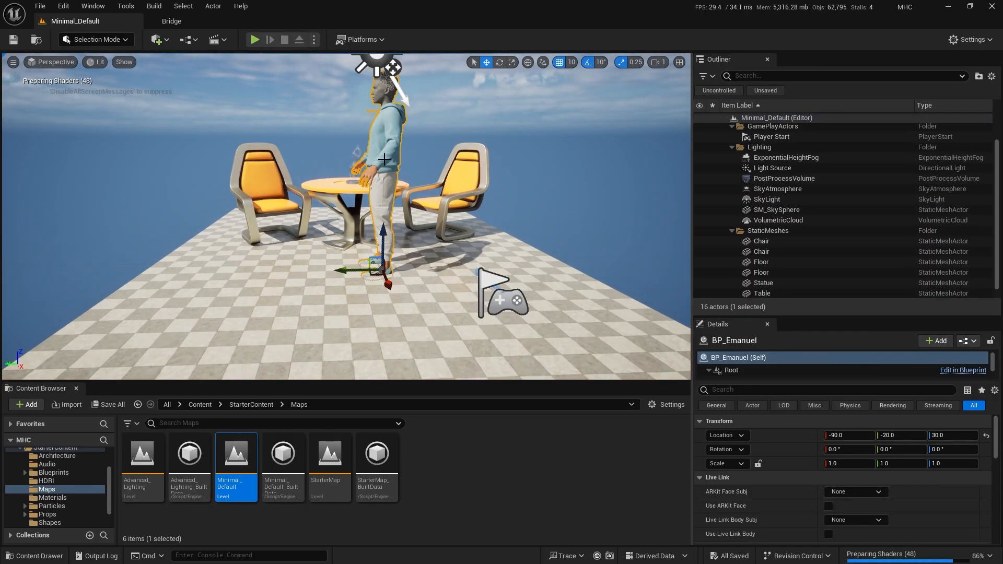
{"action": "key", "text": "f"}
{"action": "mouse_move", "coordinate": [387, 213]}
{"action": "left_mouse_down", "text": "alt"}
{"action": "mouse_move", "coordinate": [491, 214]}
{"action": "mouse_move", "coordinate": [405, 222]}
{"action": "left_mouse_up", "text": "alt"}
{"action": "mouse_move", "coordinate": [388, 213]}
{"action": "right_mouse_down", "text": "alt"}
{"action": "mouse_move", "coordinate": [428, 213]}
{"action": "mouse_move", "coordinate": [374, 213]}
{"action": "mouse_move", "coordinate": [386, 214]}
{"action": "right_mouse_up", "text": "alt"}
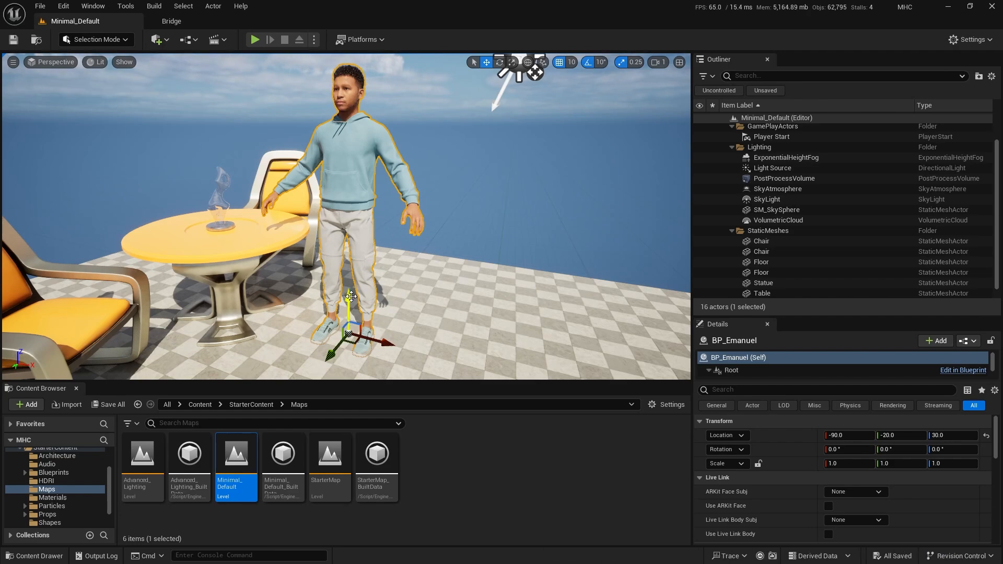
{"action": "left_click_drag", "start_coordinate": [348, 301], "coordinate": [346, 287]}
{"action": "key", "text": "f"}
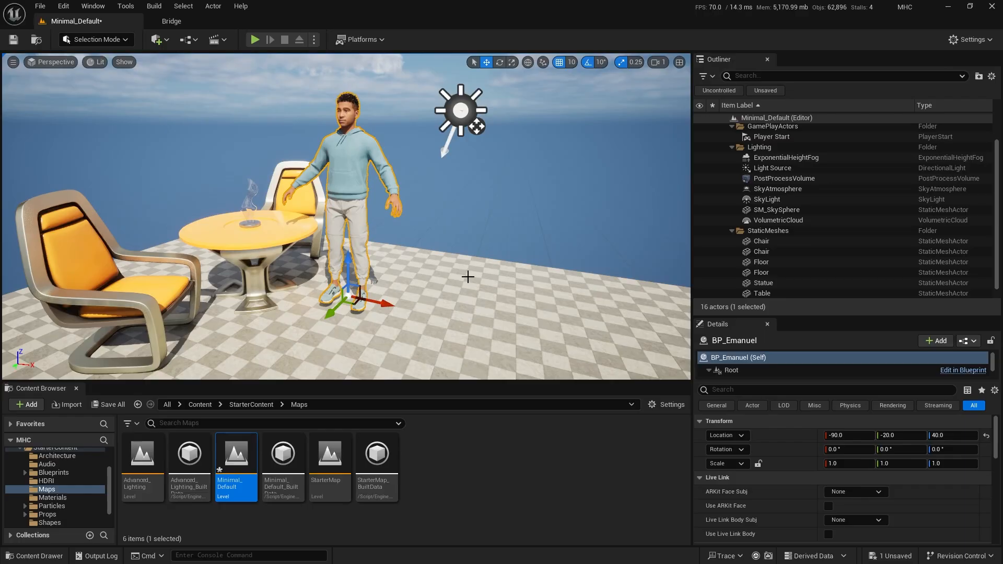
- Open the MetaHuman presets in Quixel Bridge and select the pink-haired Fei preset
{"action": "left_click", "coordinate": [172, 22]}
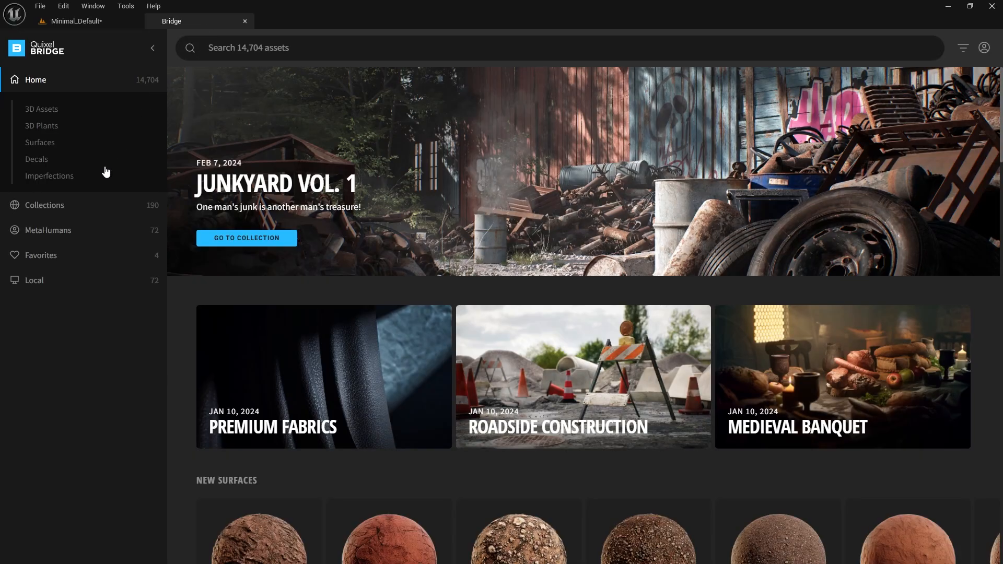
{"action": "left_click", "coordinate": [41, 236]}
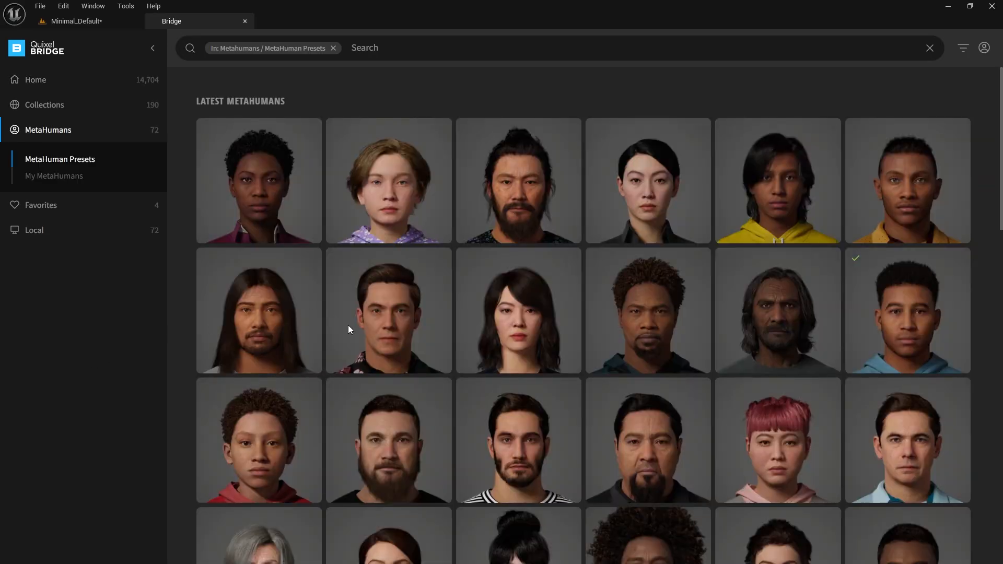
{"action": "left_click", "coordinate": [791, 459]}
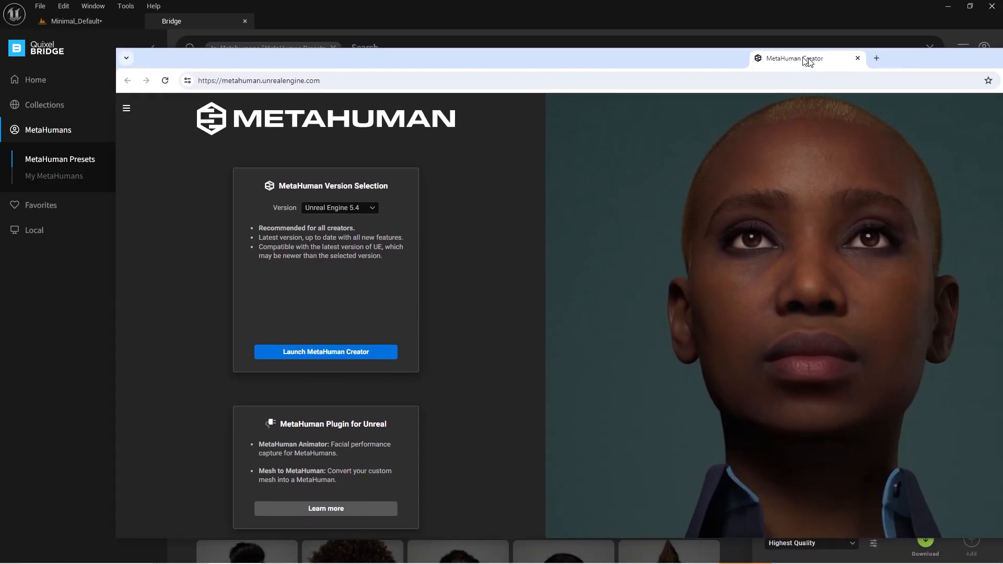
- Launch MetaHuman Creator in the browser with the version kept at Unreal Engine 5.4
{"action": "left_click_drag", "start_coordinate": [808, 61], "coordinate": [715, 38]}
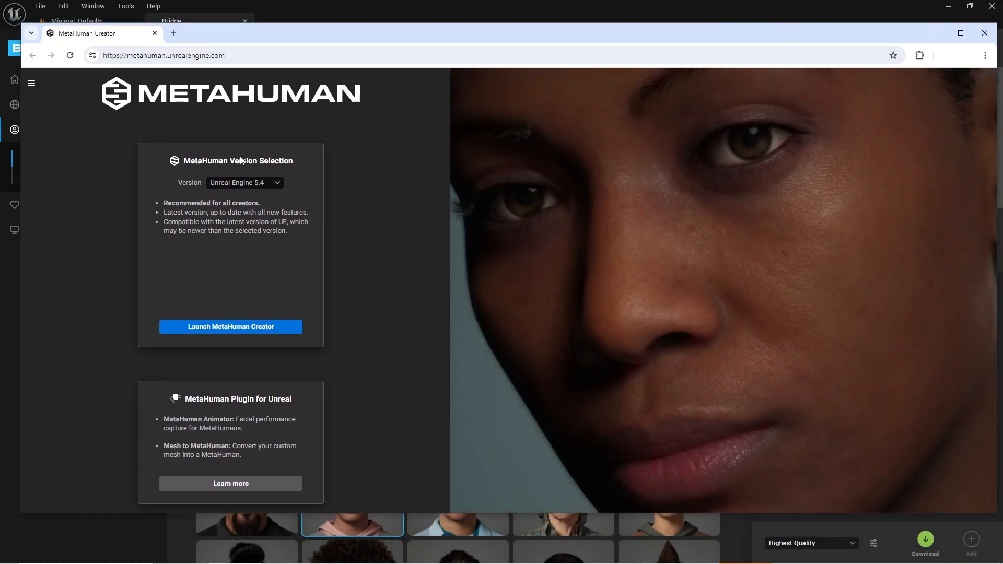
{"action": "left_click", "coordinate": [248, 187]}
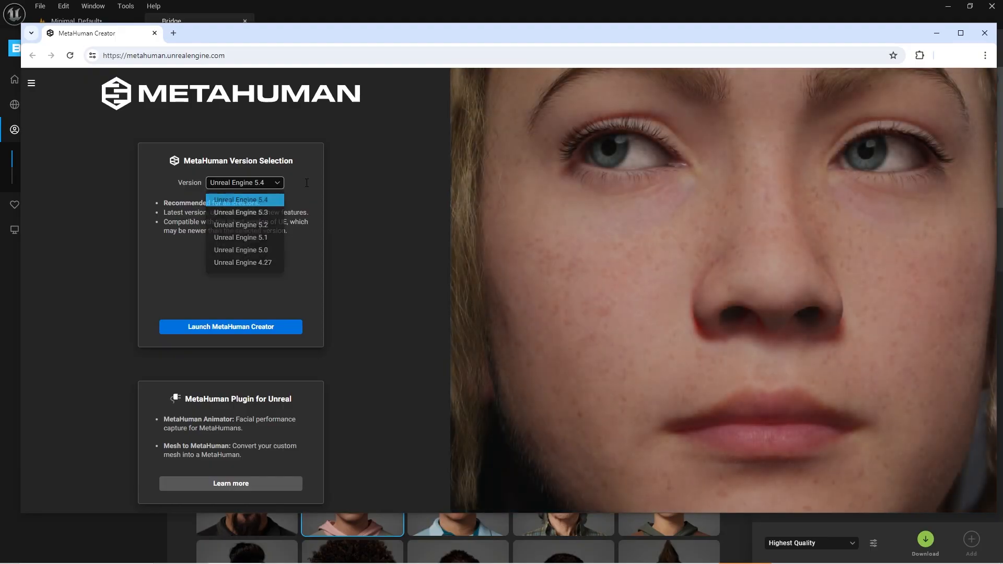
{"action": "left_click", "coordinate": [307, 183]}
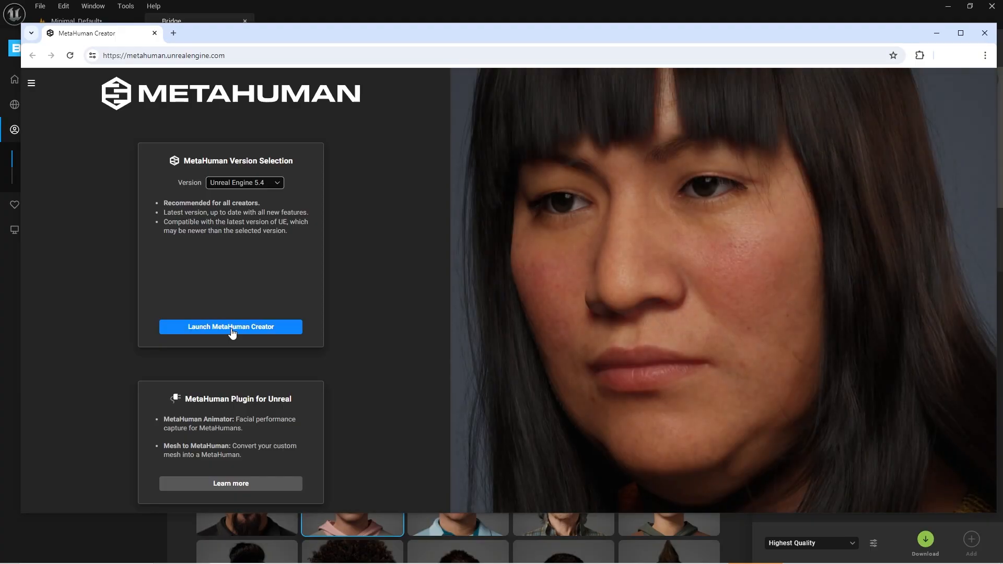
{"action": "left_click", "coordinate": [231, 329]}
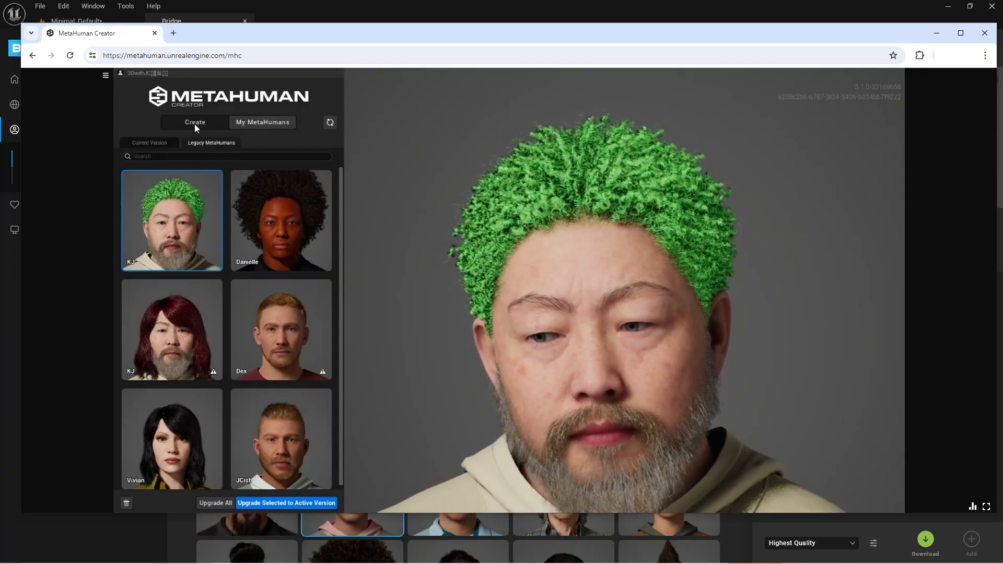
- Create a new MetaHuman from the Fei preset and pause its preview animation
{"action": "left_click", "coordinate": [194, 123]}
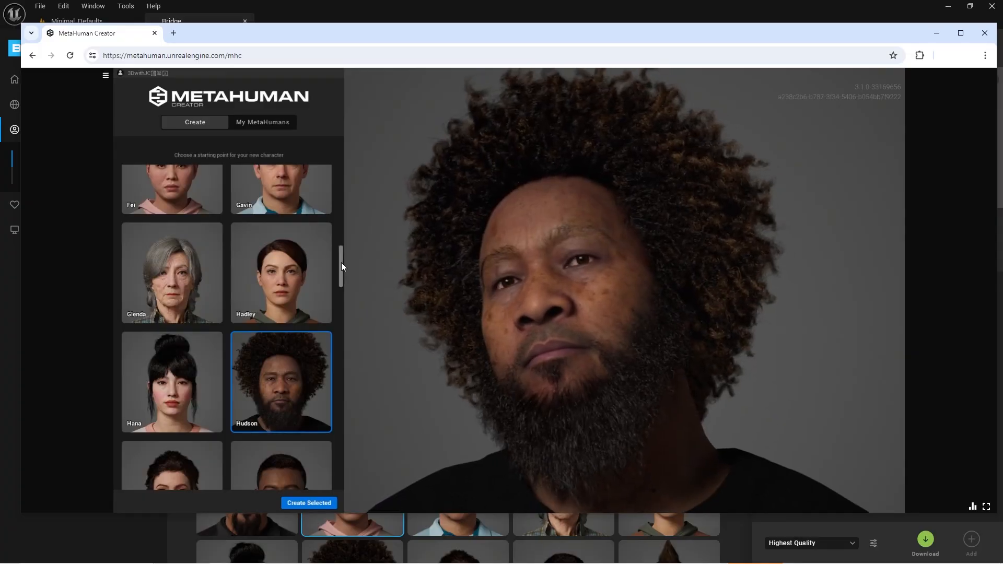
{"action": "mouse_move", "coordinate": [341, 263]}
{"action": "left_mouse_down"}
{"action": "mouse_move", "coordinate": [342, 182]}
{"action": "mouse_move", "coordinate": [331, 258]}
{"action": "left_mouse_up"}
{"action": "left_click", "coordinate": [181, 343]}
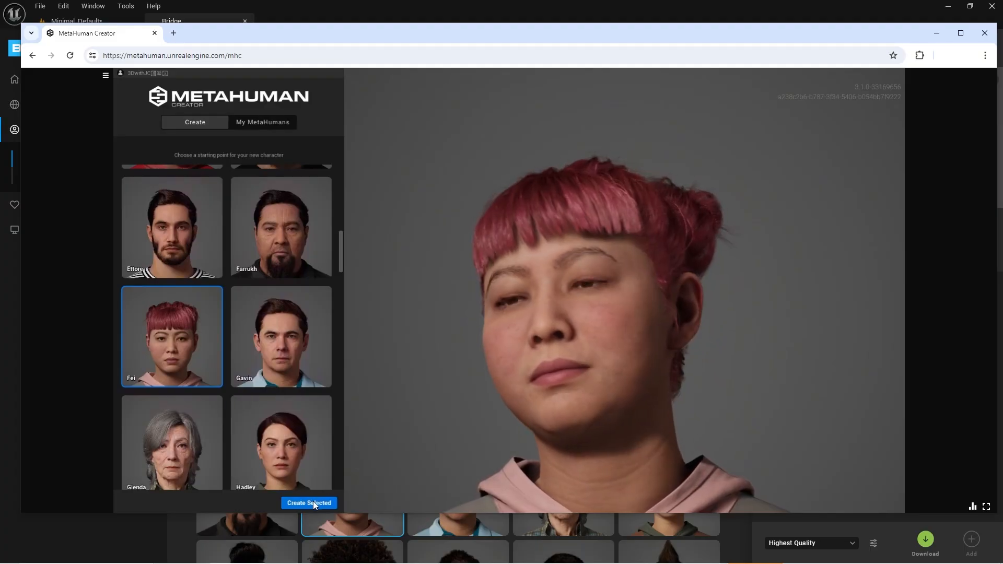
{"action": "left_click", "coordinate": [309, 503]}
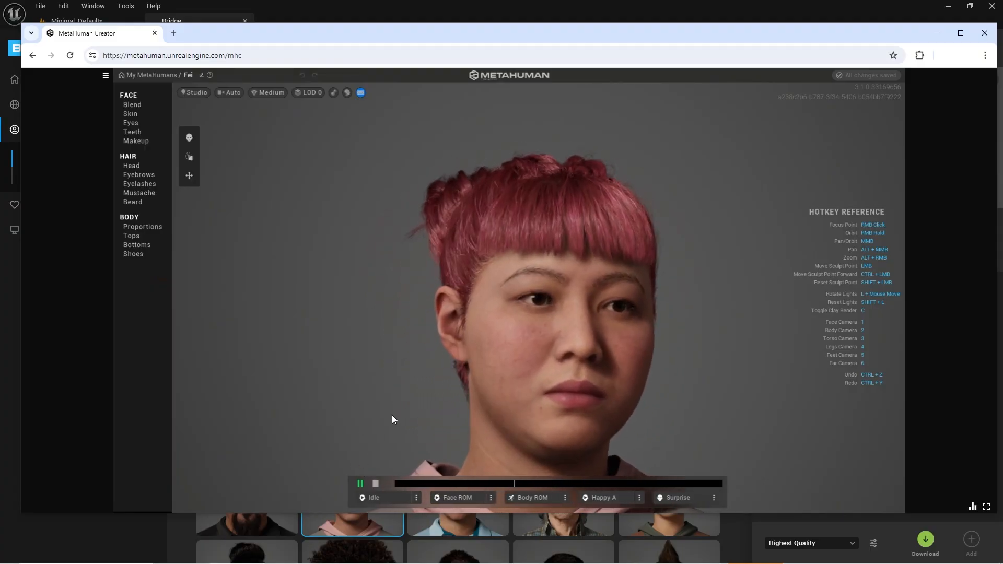
{"action": "left_click", "coordinate": [361, 485]}
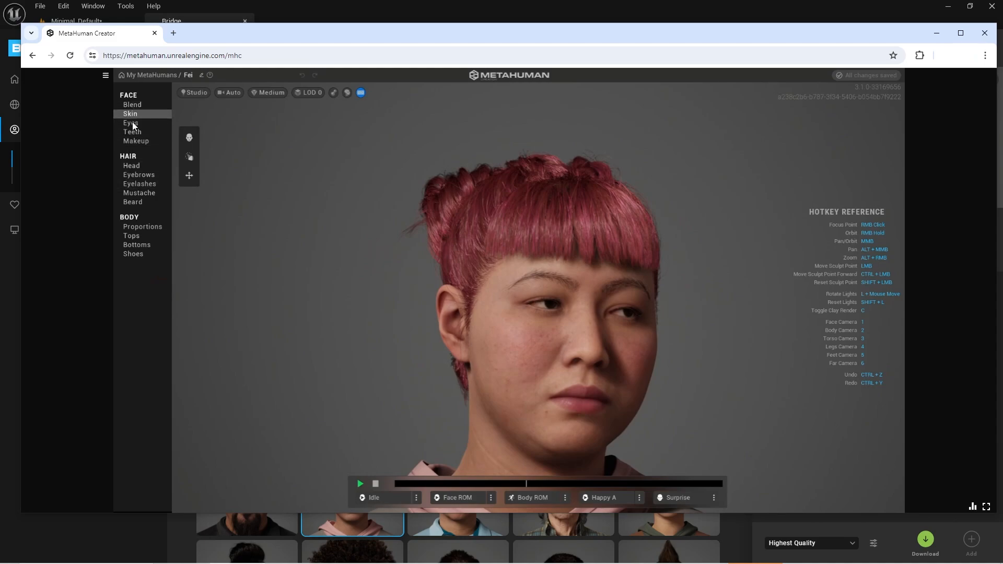
- Give Fei's head hair a custom dye with hue about 197 and saturation about 0.88, hex 1EBEFF
{"action": "left_click", "coordinate": [133, 166]}
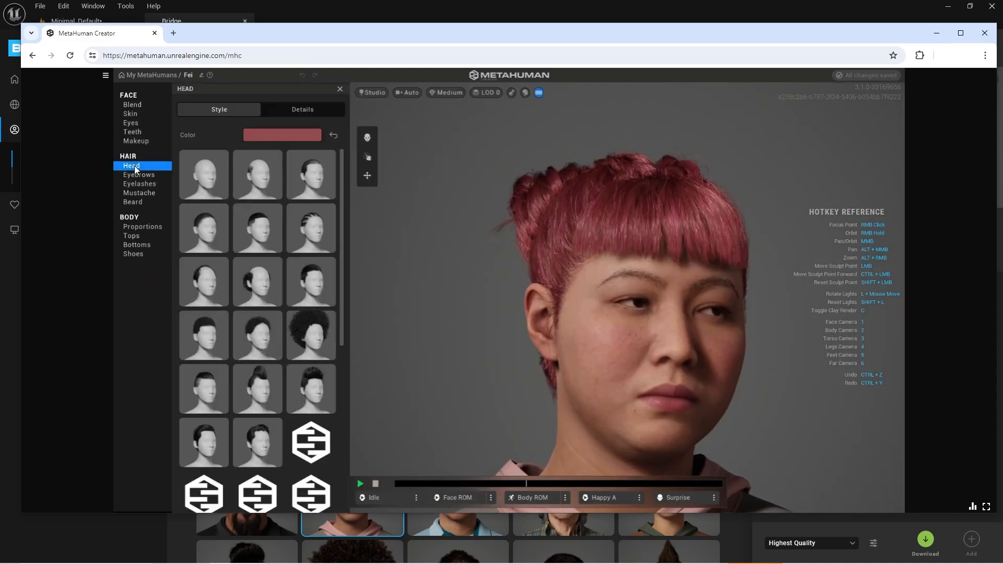
{"action": "left_click", "coordinate": [276, 136]}
{"action": "left_click", "coordinate": [328, 209]}
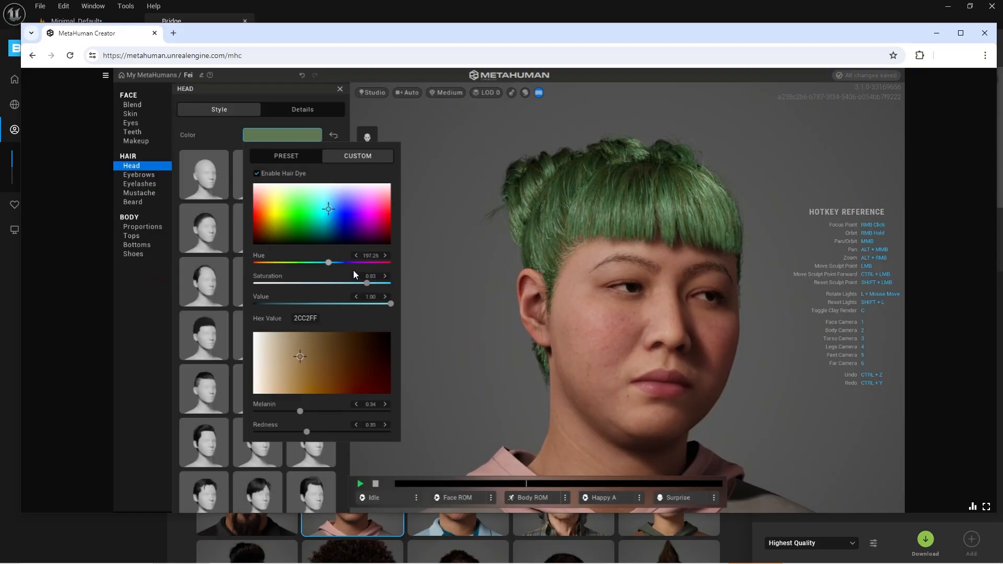
{"action": "mouse_move", "coordinate": [366, 283]}
{"action": "left_mouse_down"}
{"action": "mouse_move", "coordinate": [241, 287]}
{"action": "mouse_move", "coordinate": [425, 288]}
{"action": "mouse_move", "coordinate": [323, 289]}
{"action": "mouse_move", "coordinate": [386, 286]}
{"action": "mouse_move", "coordinate": [374, 286]}
{"action": "left_mouse_up"}
- Try the Neutral and Deep hair colour presets and apply the magenta swatch from the Vibrant set to the head hair
{"action": "left_click", "coordinate": [287, 160]}
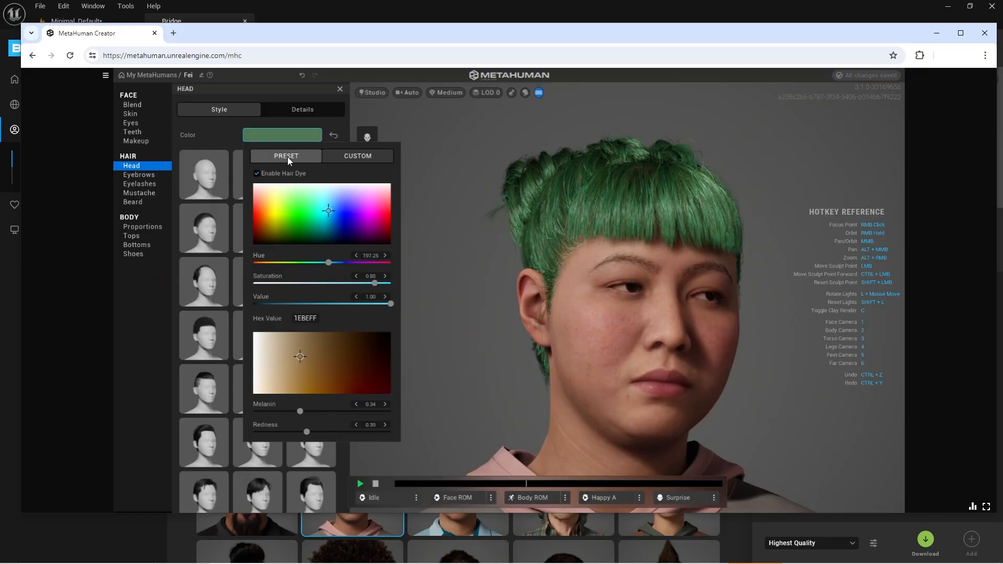
{"action": "left_click", "coordinate": [337, 243]}
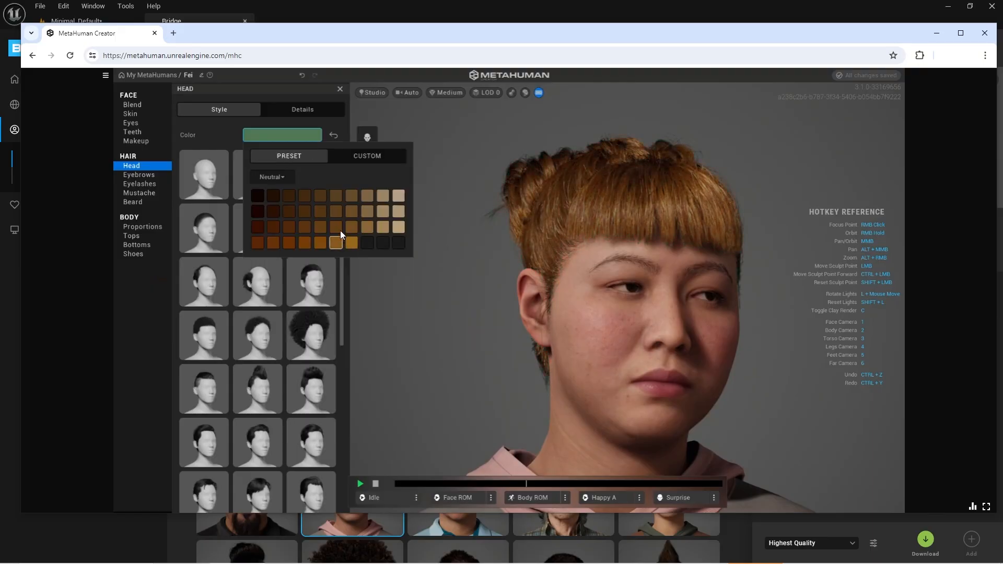
{"action": "left_click", "coordinate": [367, 197]}
{"action": "left_click", "coordinate": [383, 197]}
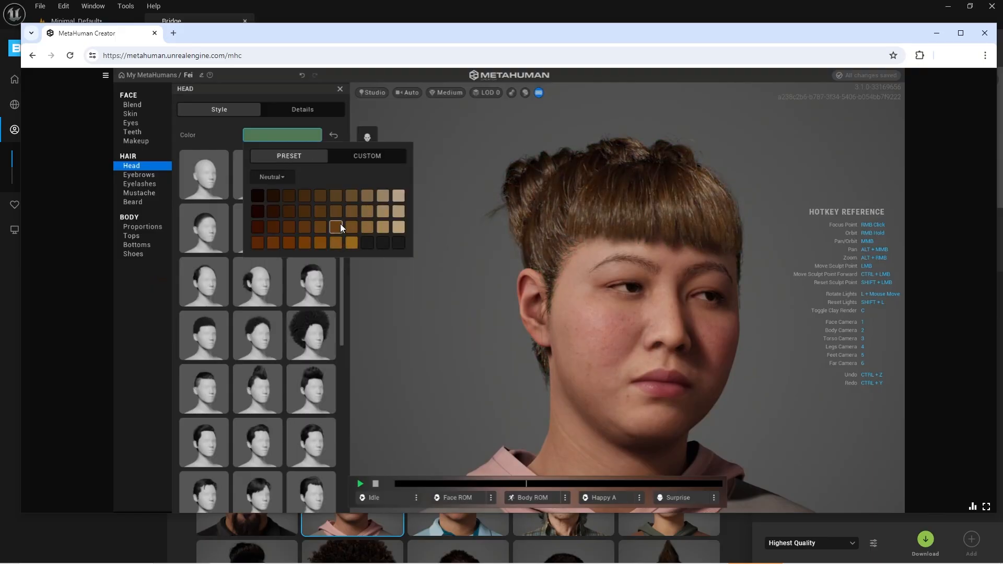
{"action": "left_click", "coordinate": [282, 177]}
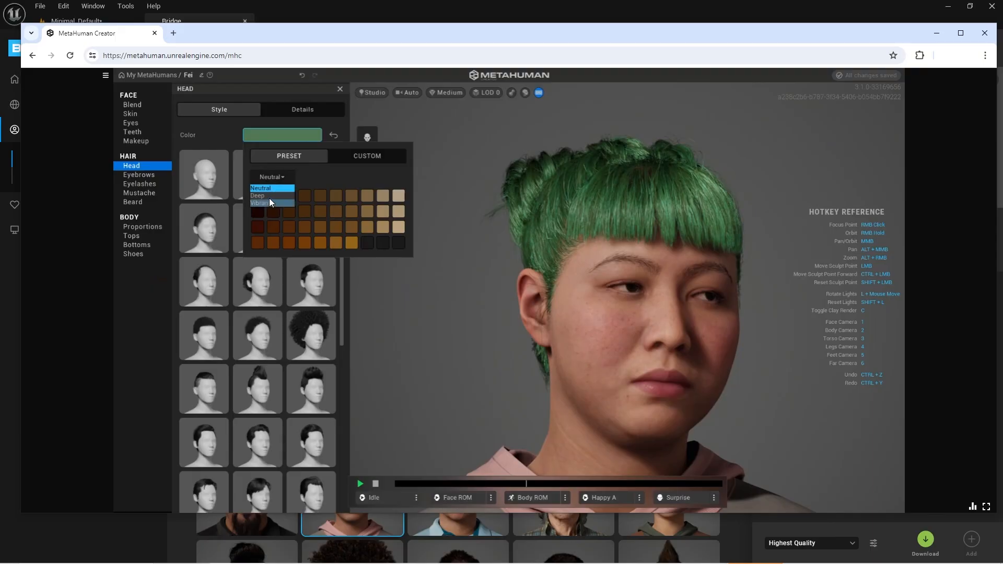
{"action": "left_click", "coordinate": [269, 196]}
{"action": "left_click", "coordinate": [274, 181]}
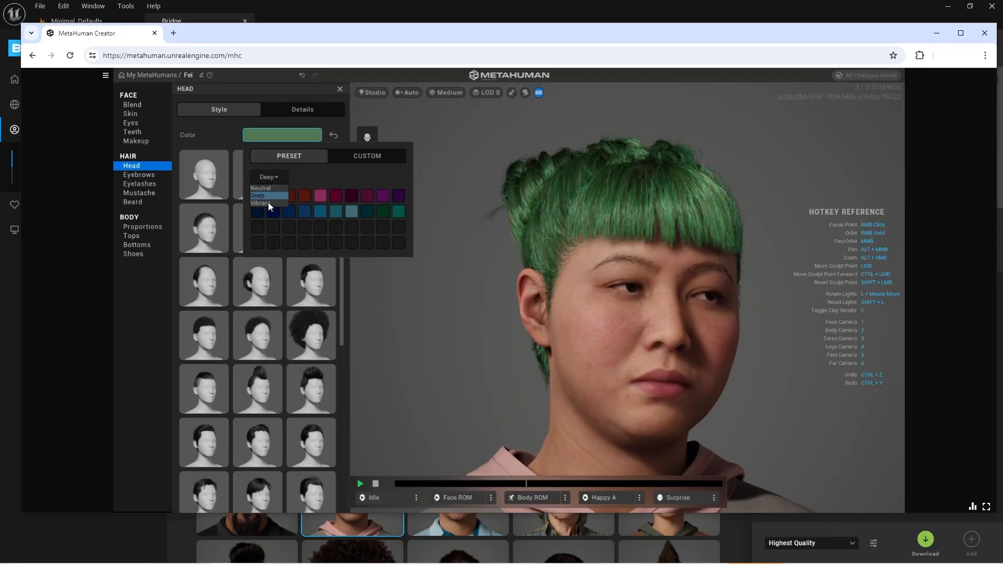
{"action": "left_click", "coordinate": [268, 203]}
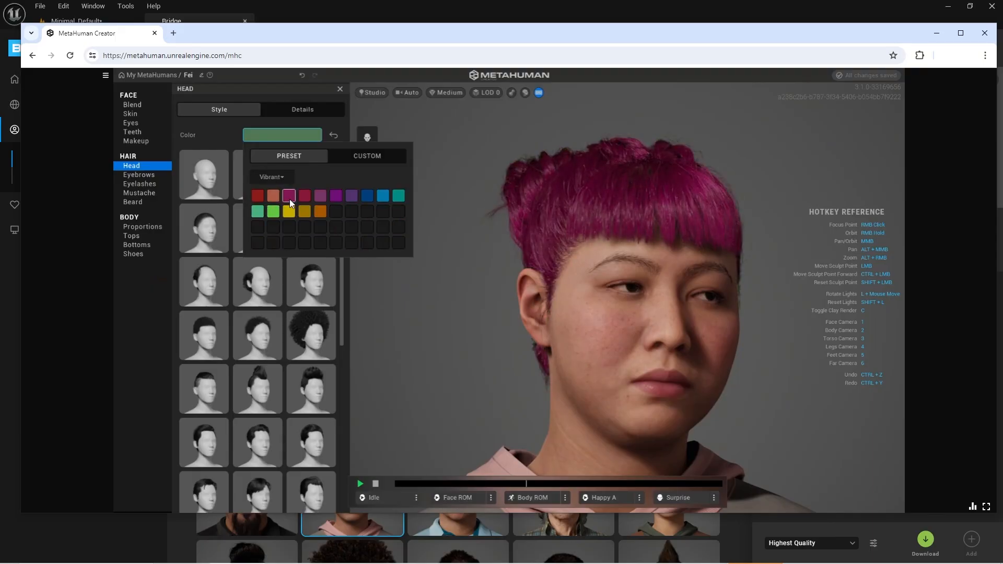
{"action": "left_click", "coordinate": [289, 199]}
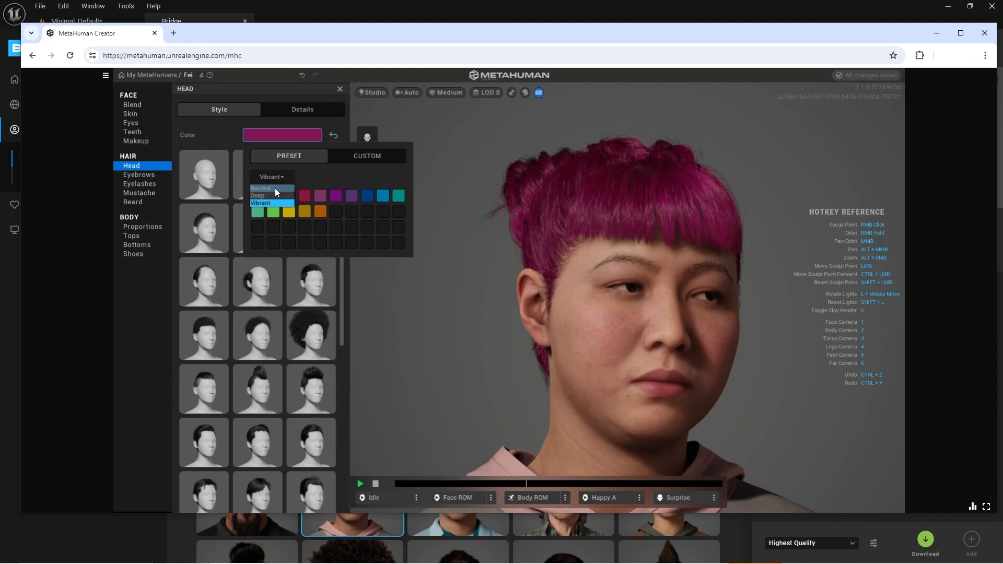
- Change the head hair's custom dye to teal with a hue of about 190, hex 023446
{"action": "left_click", "coordinate": [274, 188]}
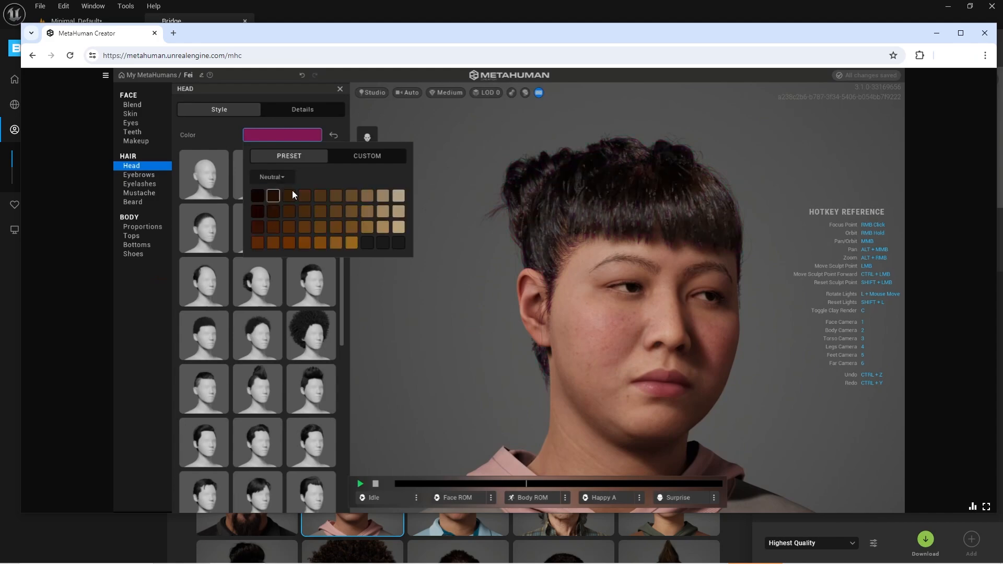
{"action": "left_click", "coordinate": [377, 159]}
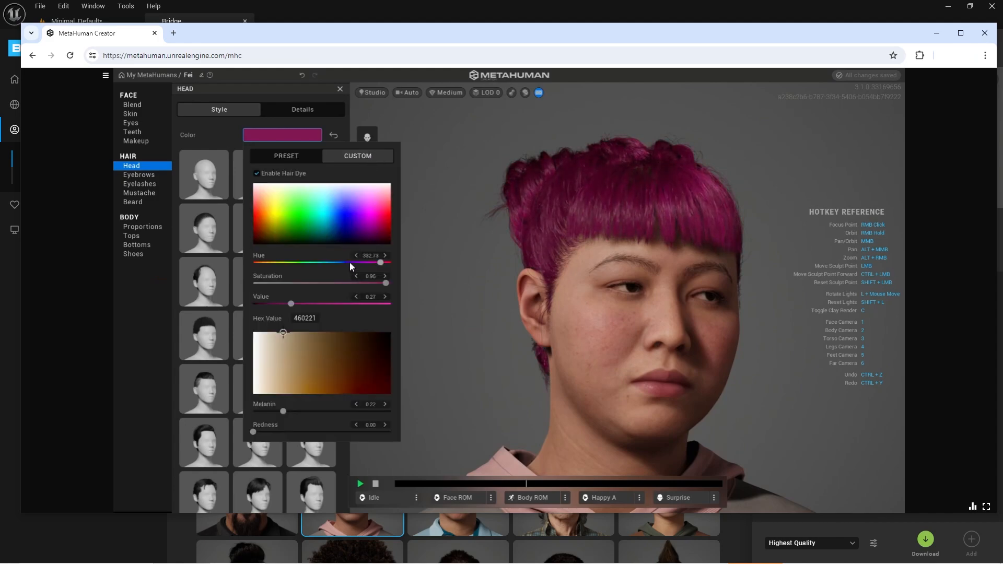
{"action": "left_click_drag", "start_coordinate": [334, 264], "coordinate": [328, 262]}
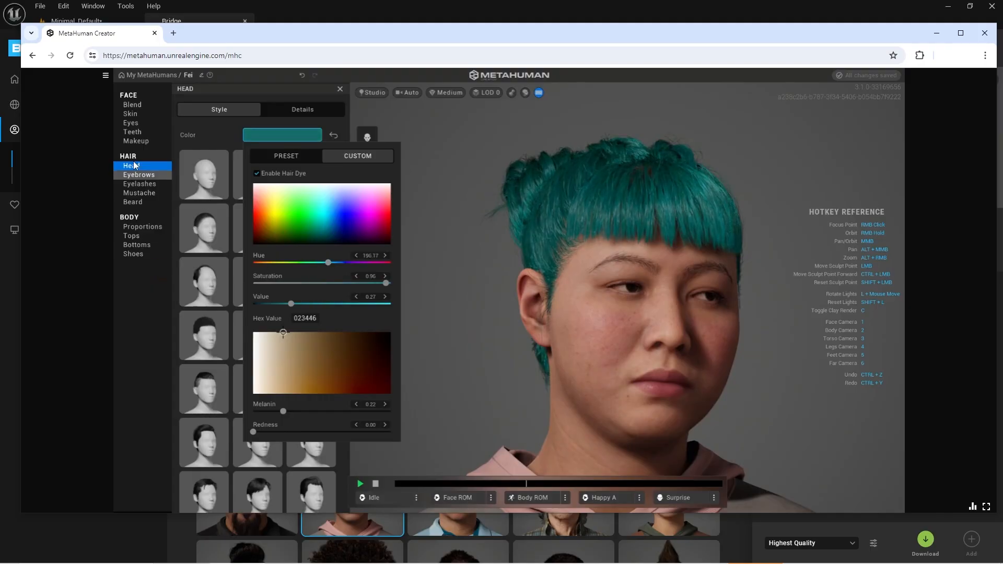
- Colour the eyelashes pure white with a custom colour of melanin 0.00 and redness 0.00
{"action": "left_click", "coordinate": [138, 174]}
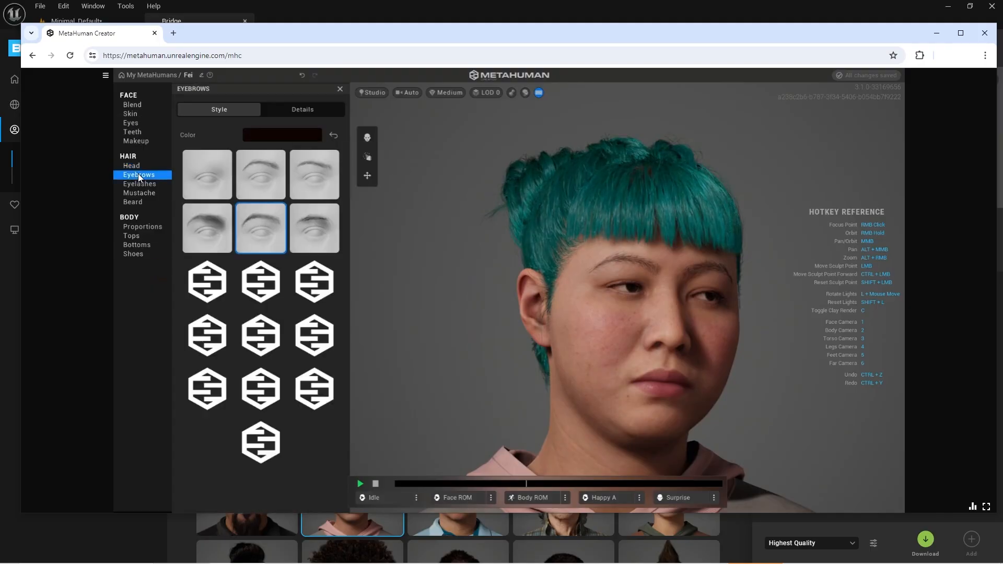
{"action": "left_click", "coordinate": [140, 183]}
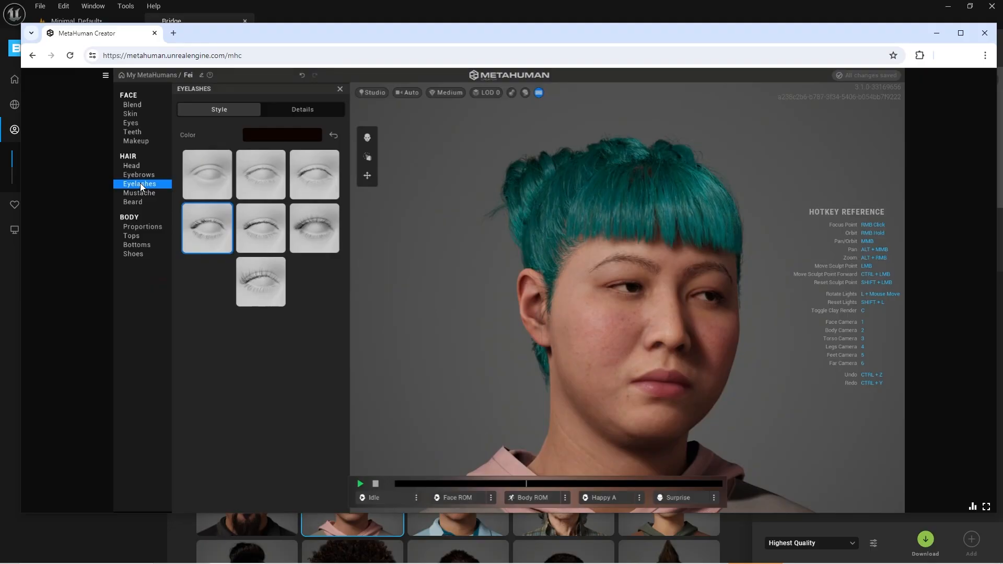
{"action": "left_click", "coordinate": [276, 137]}
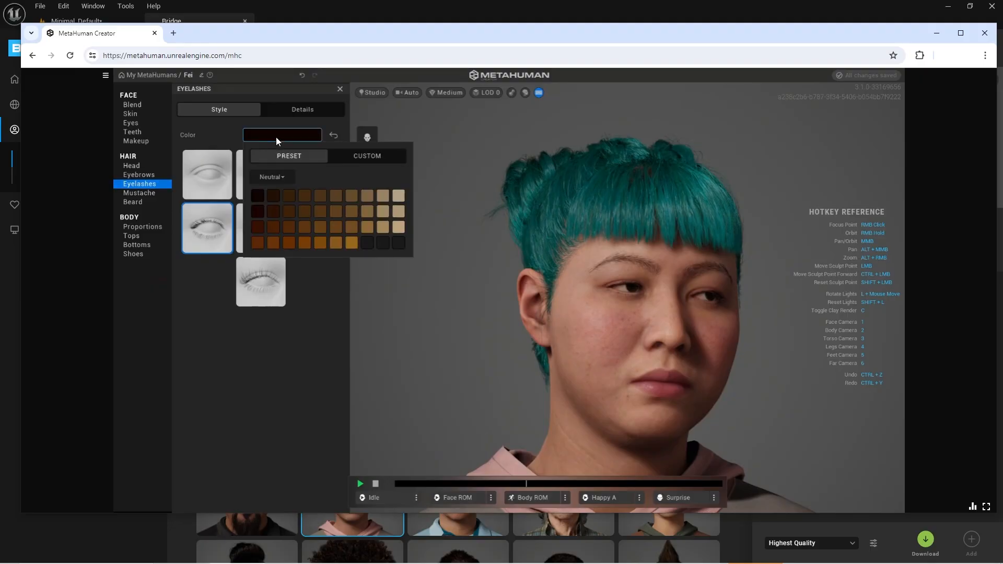
{"action": "left_click", "coordinate": [399, 227]}
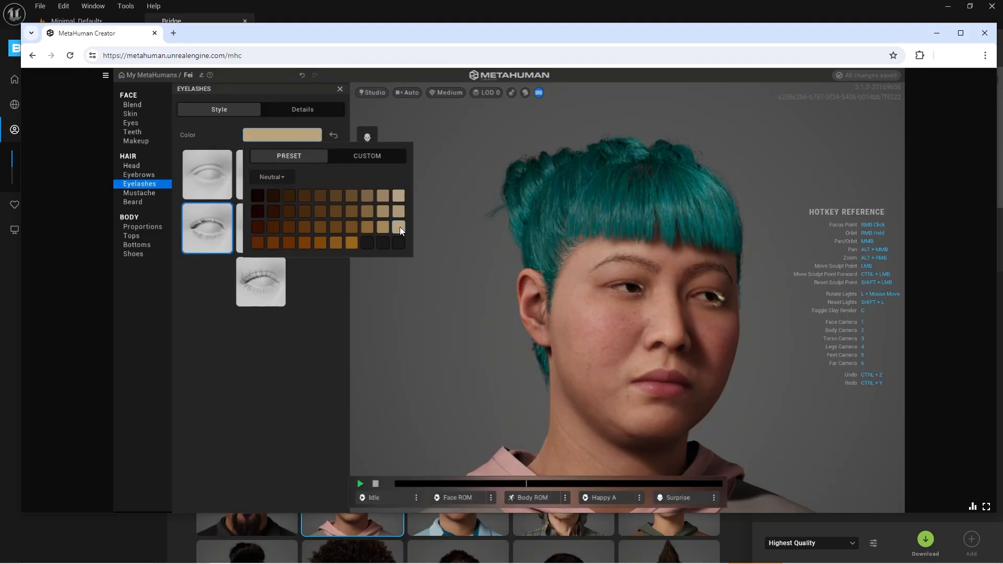
{"action": "left_click", "coordinate": [372, 156]}
{"action": "left_click_drag", "start_coordinate": [282, 222], "coordinate": [249, 181]}
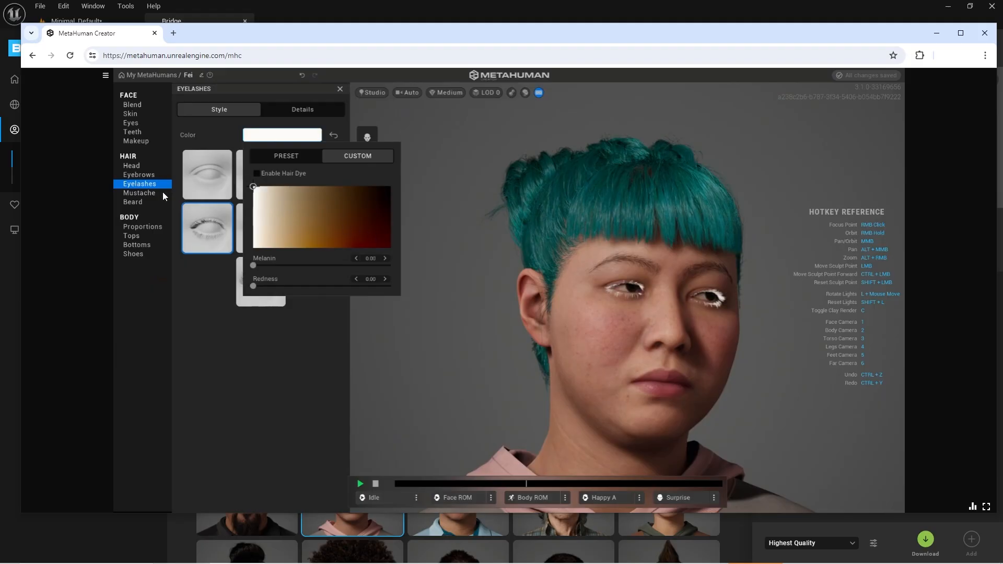
- Colour the eyebrows pure white with a custom colour of melanin 0.00 and redness 0.00
{"action": "left_click", "coordinate": [139, 175]}
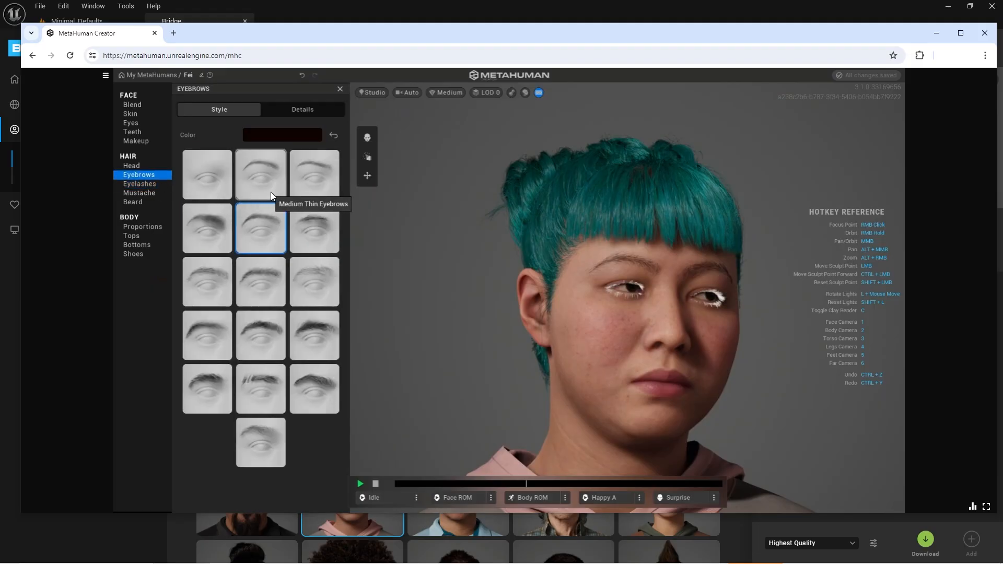
{"action": "left_click", "coordinate": [264, 135]}
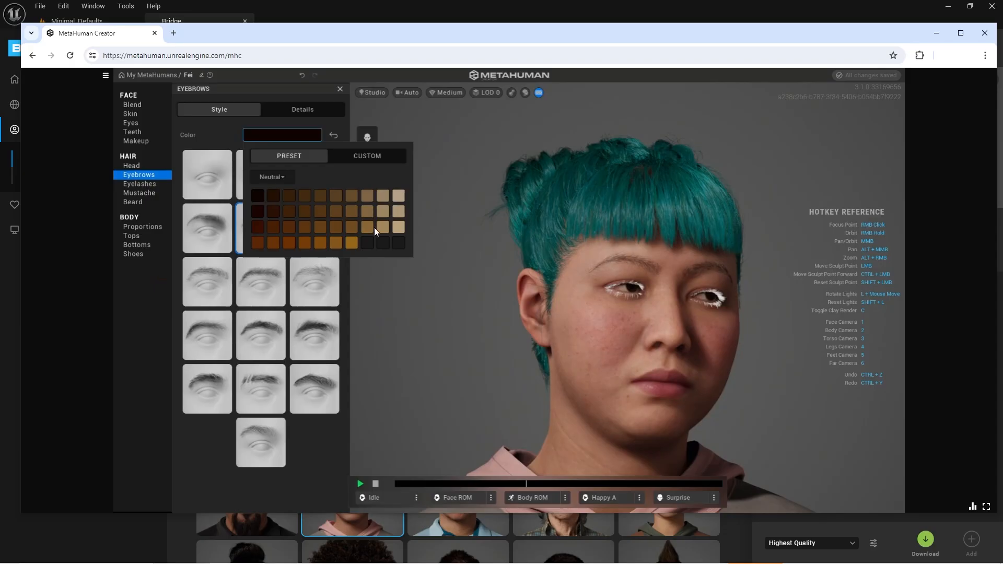
{"action": "left_click", "coordinate": [352, 243]}
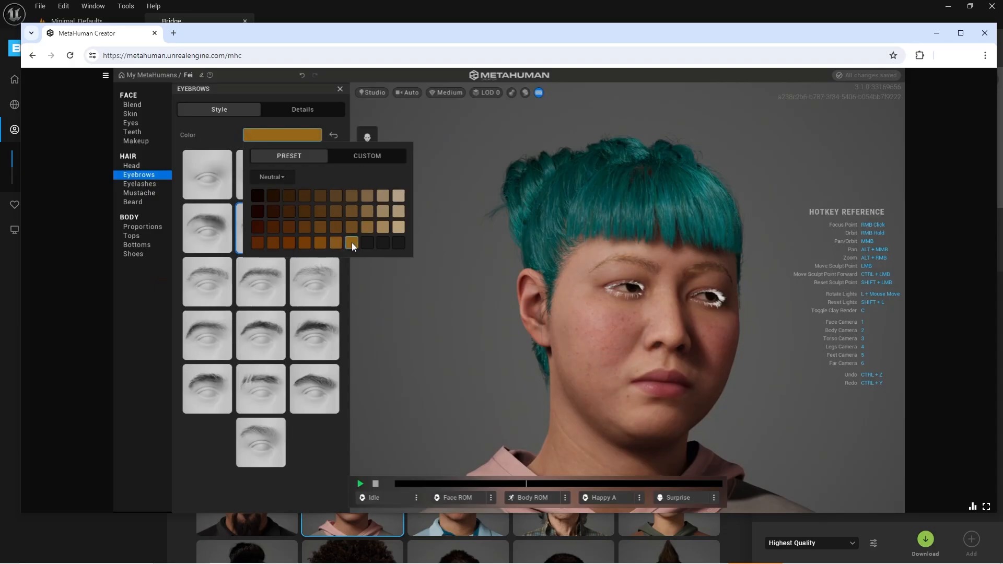
{"action": "left_click", "coordinate": [359, 157]}
{"action": "left_click_drag", "start_coordinate": [263, 209], "coordinate": [247, 174]}
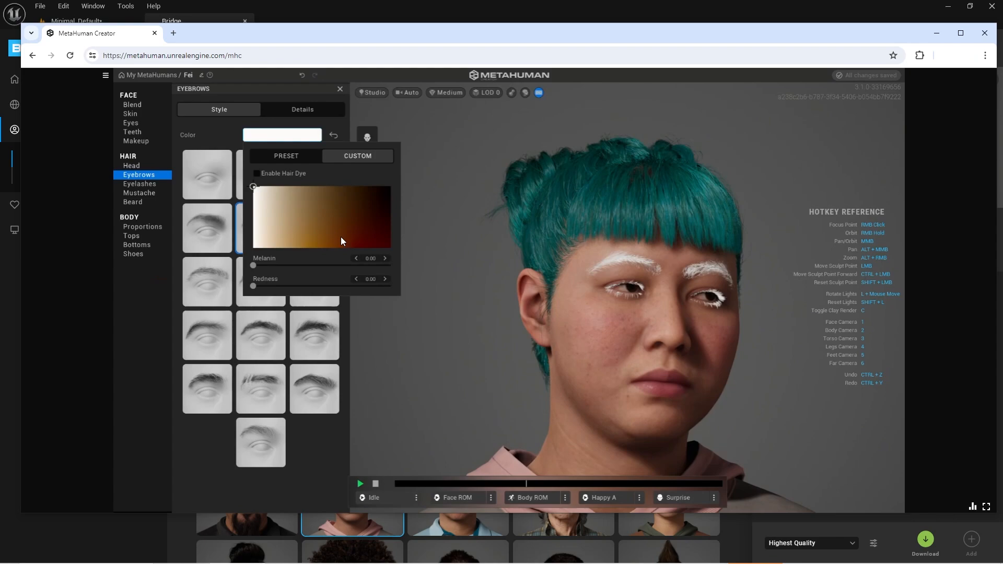
- Colour the eyebrows with a dark brown Neutral preset and the eyelashes with a custom melanin of 0.81 and redness of 0.56
{"action": "left_click", "coordinate": [292, 156]}
{"action": "left_click", "coordinate": [289, 196]}
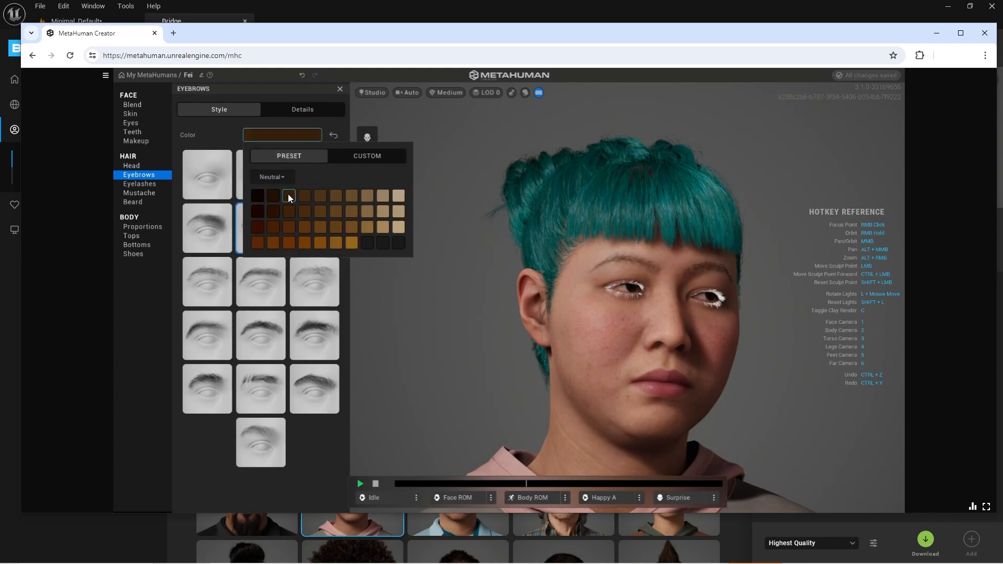
{"action": "left_click", "coordinate": [146, 185]}
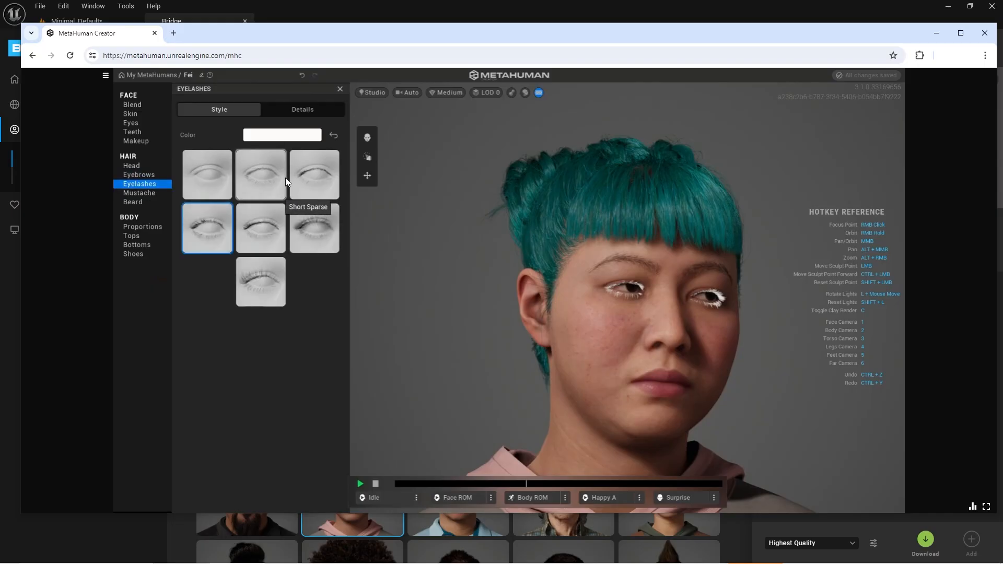
{"action": "left_click", "coordinate": [281, 139]}
{"action": "left_click", "coordinate": [364, 222]}
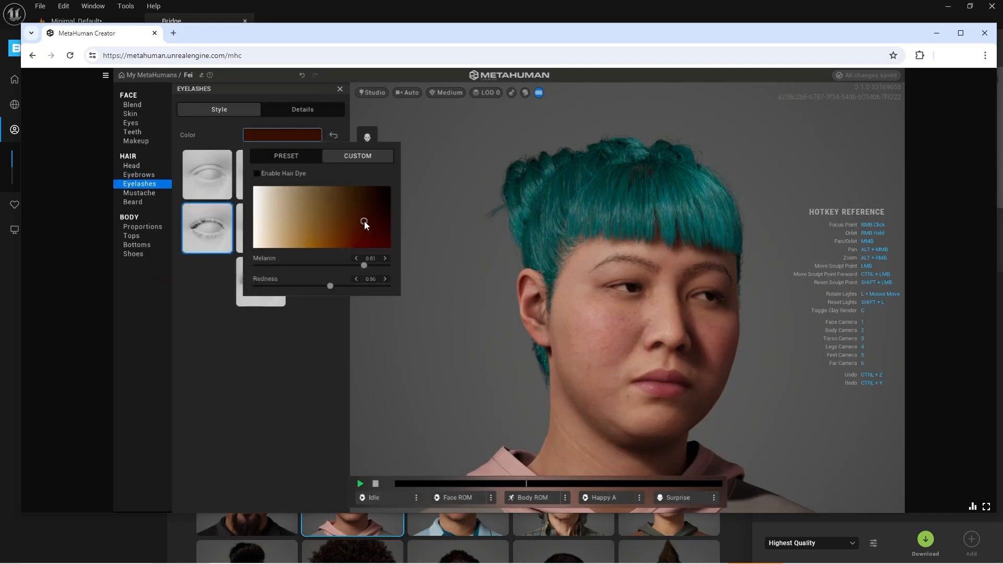
- Try the Short Uneven Beard on the face and return to no beard
{"action": "left_click", "coordinate": [135, 202]}
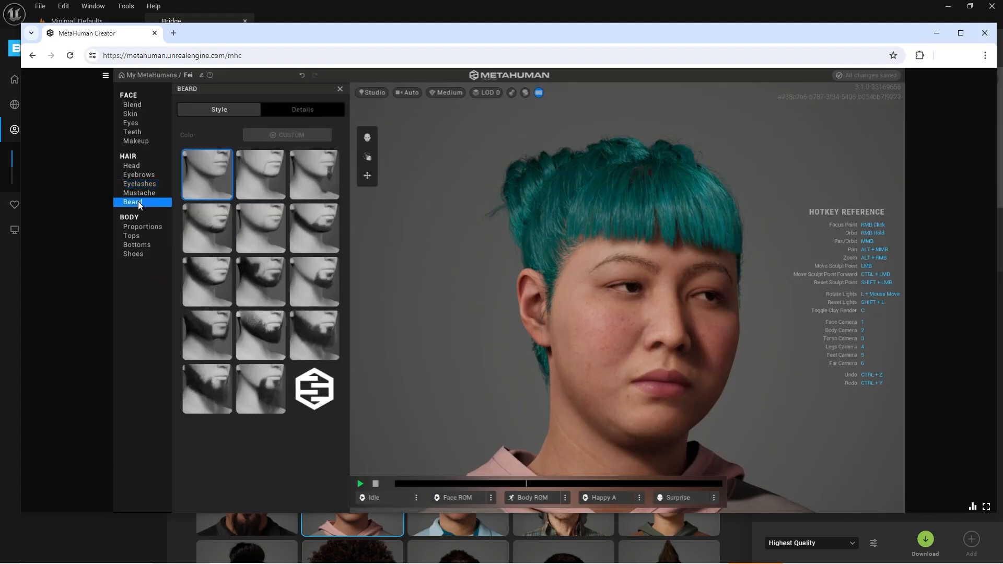
{"action": "left_click", "coordinate": [267, 274]}
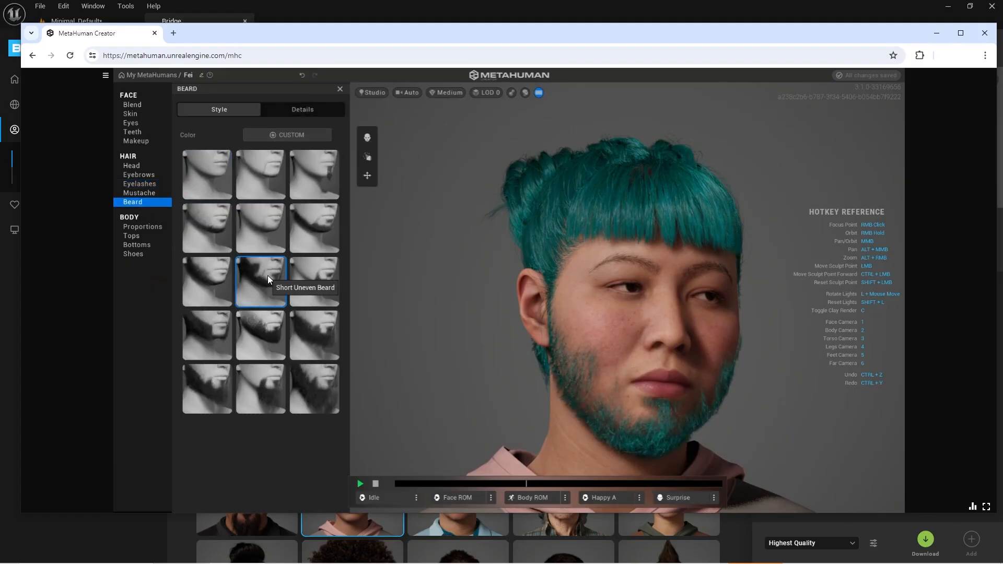
{"action": "left_click", "coordinate": [203, 177]}
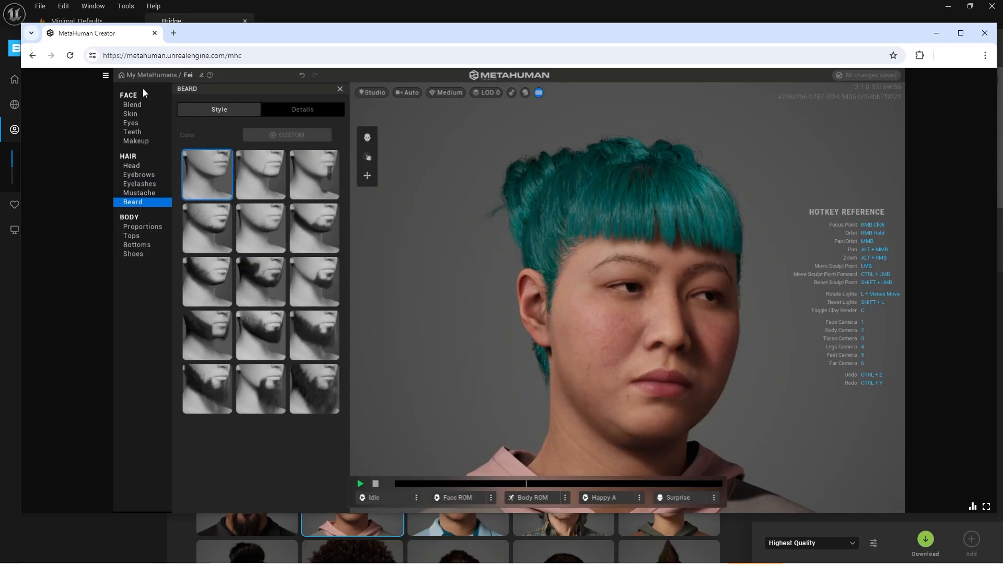
- Change the skin colour to a deep reddish brown with U 0.82 and V 0.29
{"action": "left_click", "coordinate": [132, 116]}
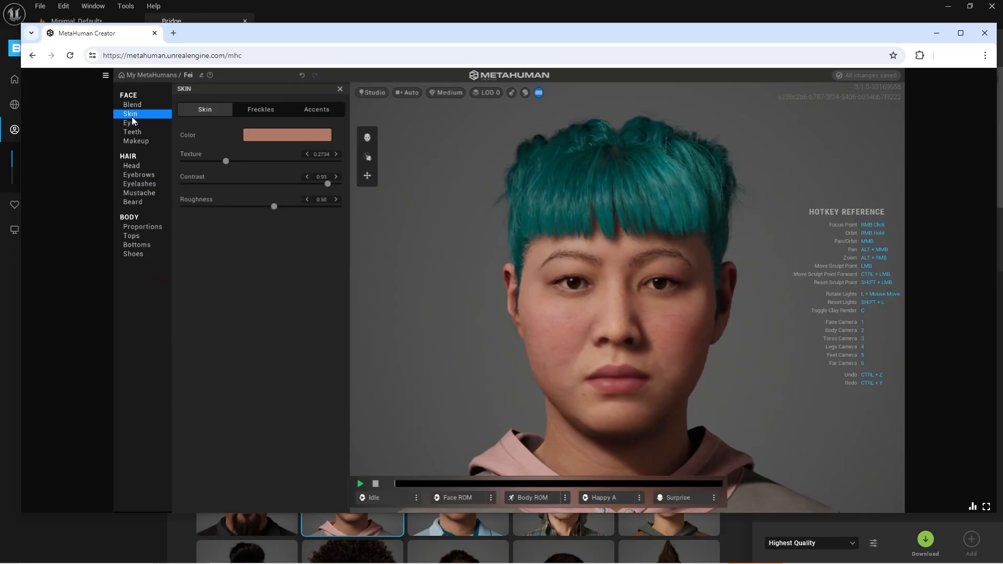
{"action": "left_click", "coordinate": [256, 135]}
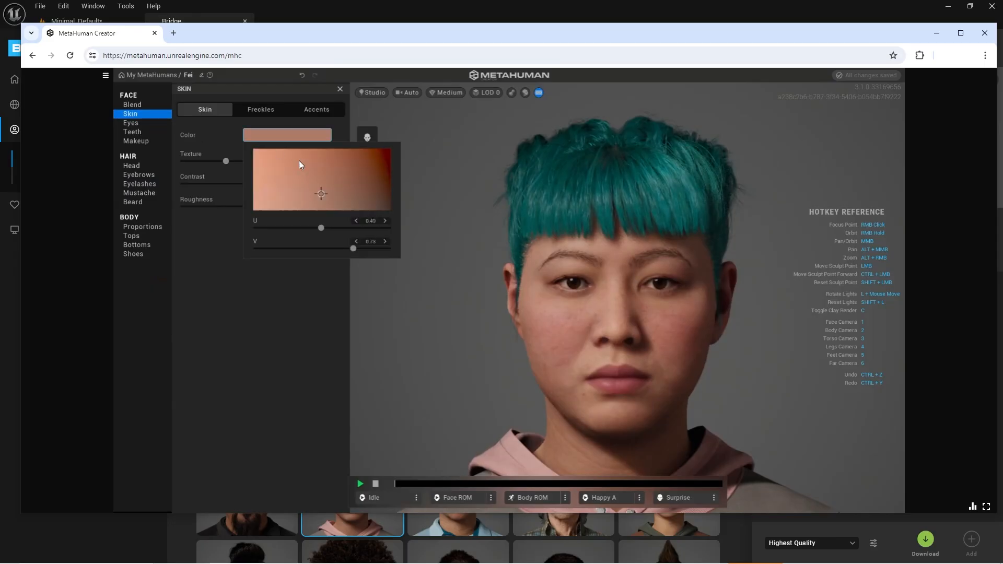
{"action": "left_click", "coordinate": [366, 167]}
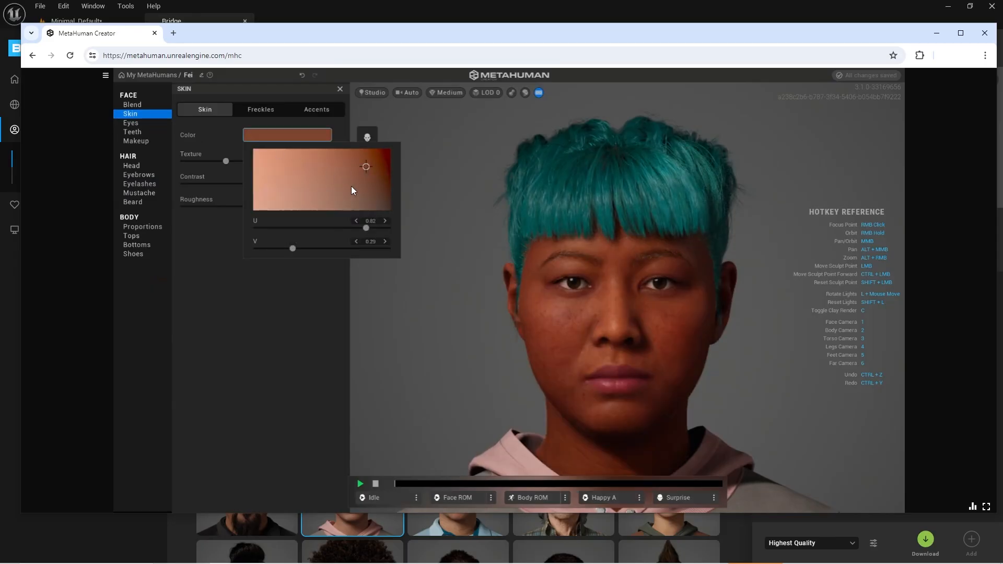
- Set the skin contrast to 1.00 and, after comparing 0.00 roughness in close-up, set the roughness to 1.00
{"action": "left_click", "coordinate": [213, 183]}
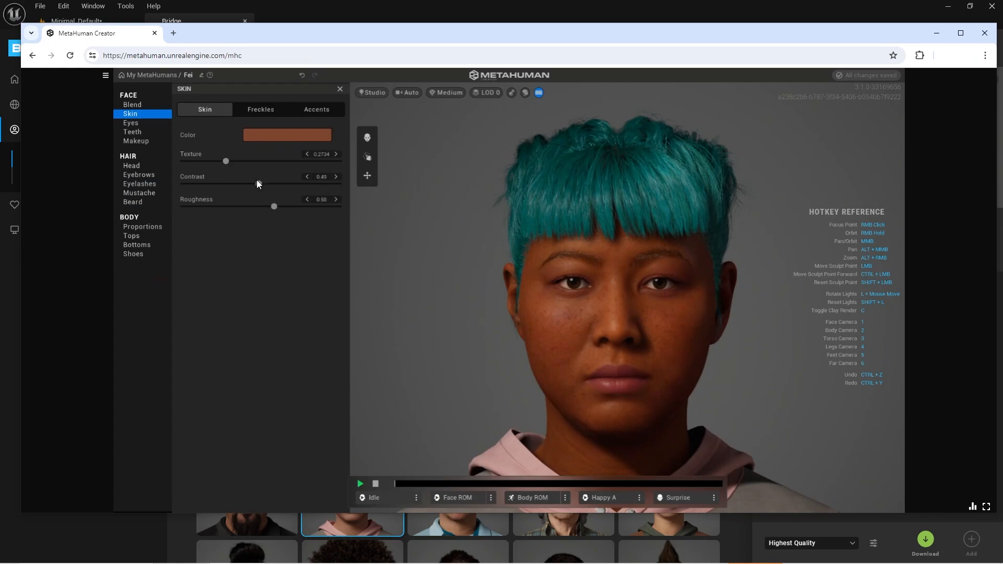
{"action": "left_click_drag", "start_coordinate": [252, 183], "coordinate": [149, 186]}
{"action": "left_click_drag", "start_coordinate": [334, 184], "coordinate": [368, 184]}
{"action": "left_click_drag", "start_coordinate": [275, 205], "coordinate": [135, 206]}
{"action": "scroll", "coordinate": [565, 317], "scroll_direction": "up", "scroll_amount": 5}
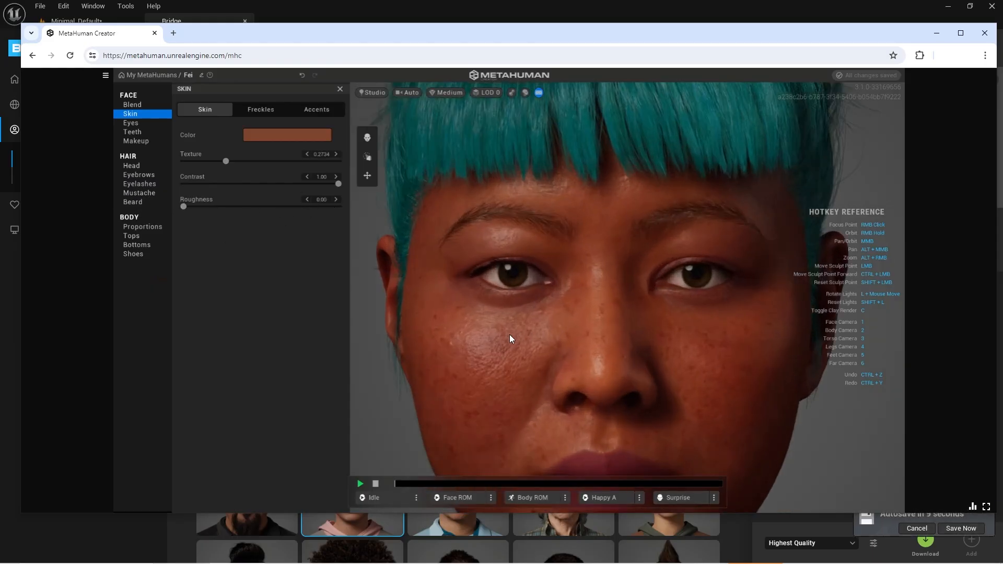
{"action": "scroll", "coordinate": [509, 334], "scroll_direction": "up", "scroll_amount": 2}
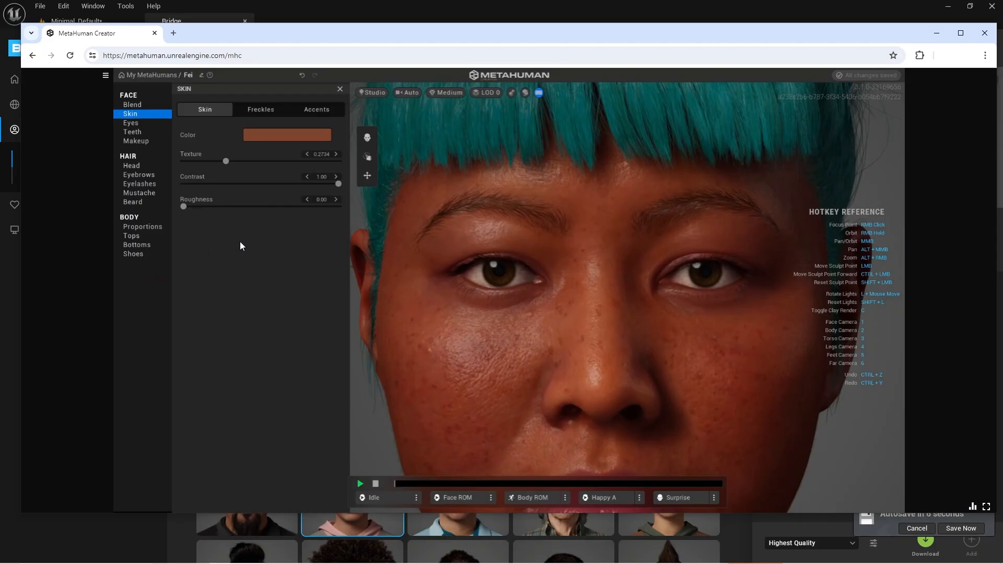
{"action": "left_click_drag", "start_coordinate": [186, 206], "coordinate": [372, 211]}
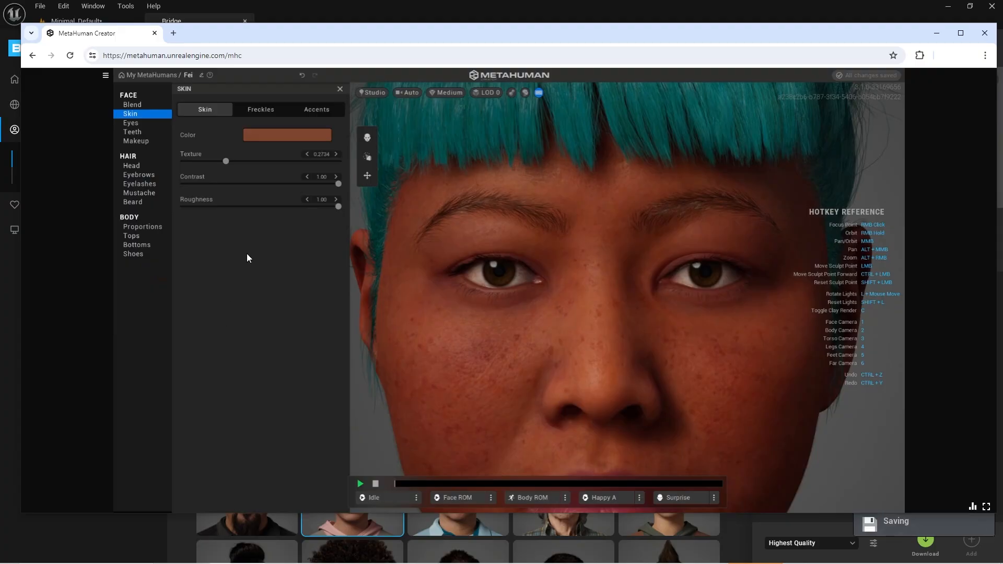
- Apply the heaviest freckle pattern to the face with a density of 0.73 and a higher strength
{"action": "left_click", "coordinate": [263, 110]}
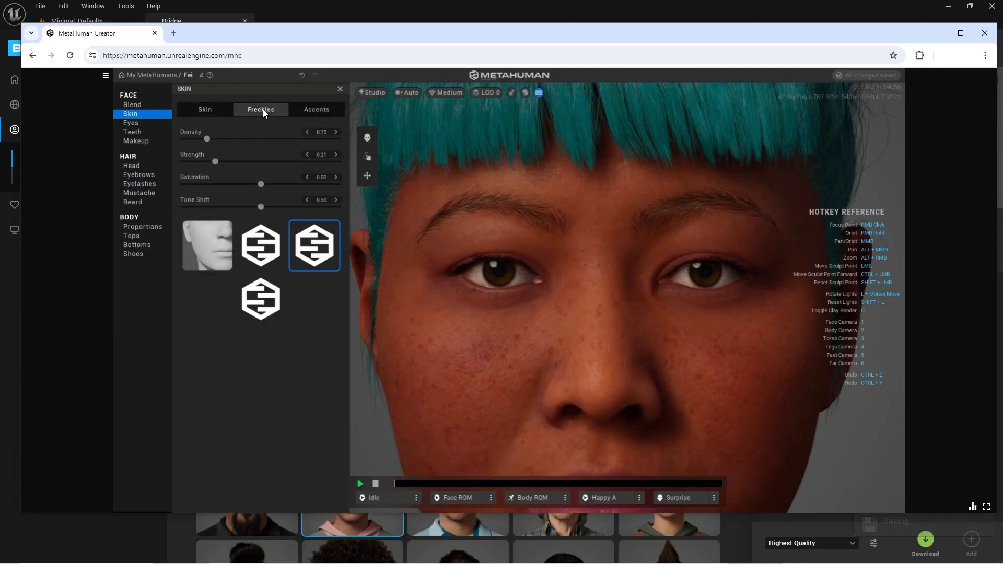
{"action": "left_click", "coordinate": [208, 246]}
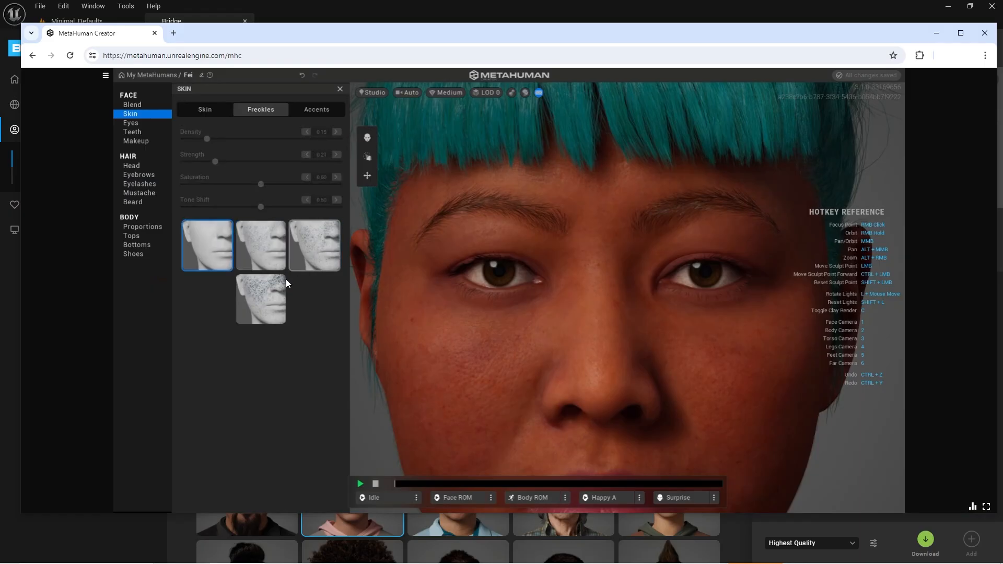
{"action": "left_click", "coordinate": [269, 293]}
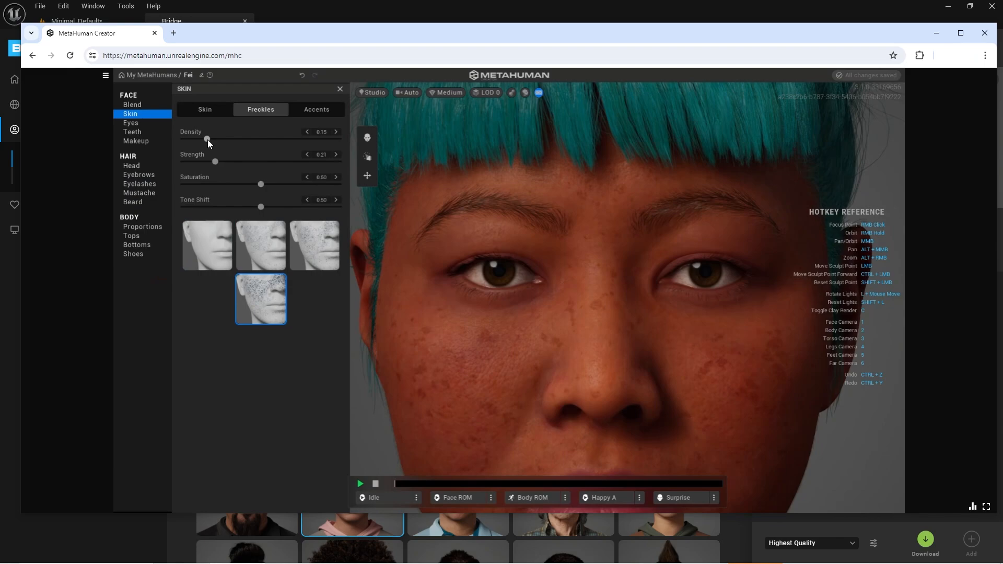
{"action": "left_click_drag", "start_coordinate": [208, 139], "coordinate": [297, 144]}
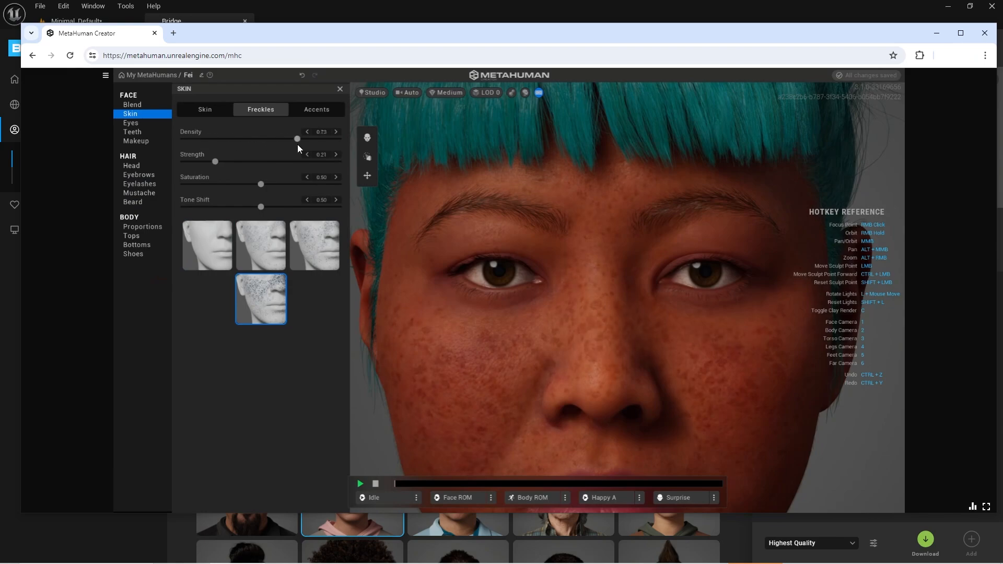
{"action": "left_click_drag", "start_coordinate": [216, 161], "coordinate": [239, 163]}
- Try a skin accent on the under-eye area with redness and saturation both at 1.00
{"action": "left_click", "coordinate": [318, 109]}
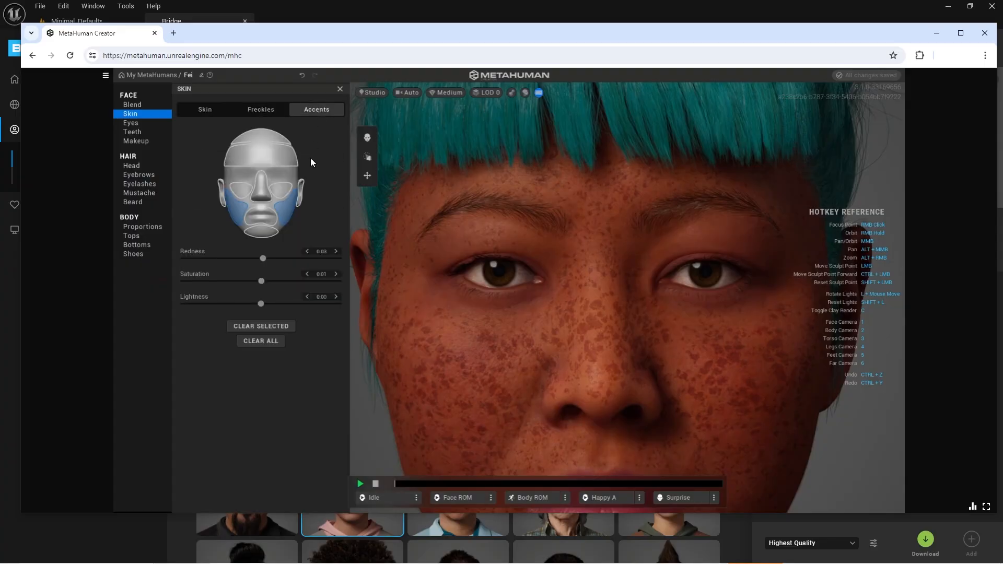
{"action": "left_click", "coordinate": [267, 155]}
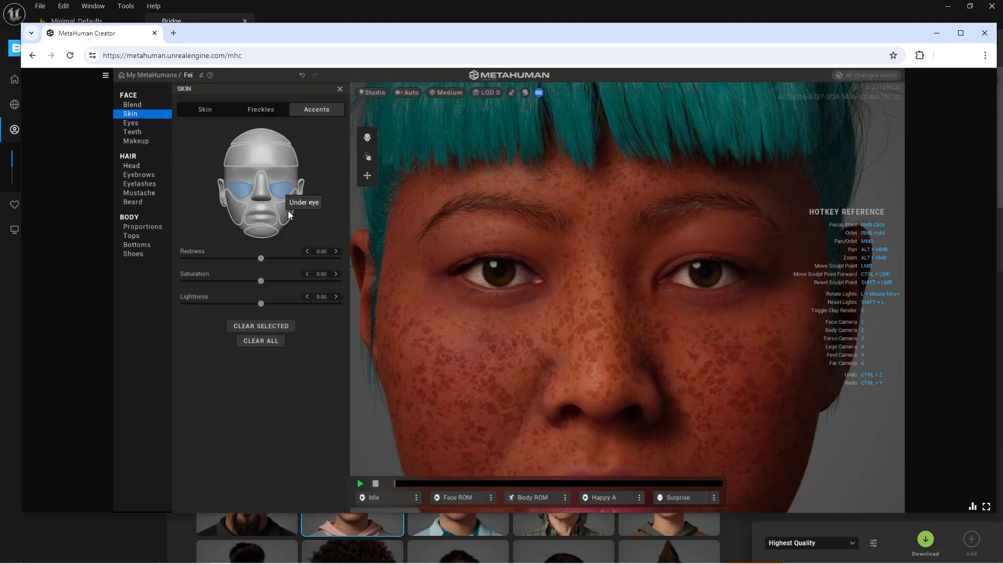
{"action": "mouse_move", "coordinate": [320, 259]}
{"action": "left_mouse_down"}
{"action": "mouse_move", "coordinate": [186, 259]}
{"action": "mouse_move", "coordinate": [339, 259]}
{"action": "left_mouse_up"}
{"action": "left_click_drag", "start_coordinate": [259, 282], "coordinate": [424, 283]}
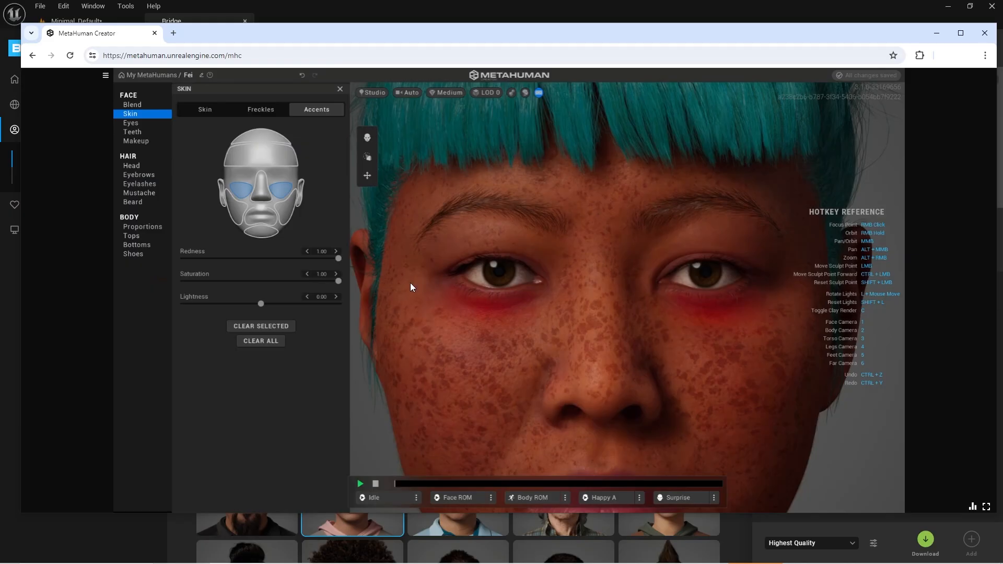
- Try a redness of 1.00 on the cheeks and clear all the skin accents
{"action": "left_click", "coordinate": [283, 213]}
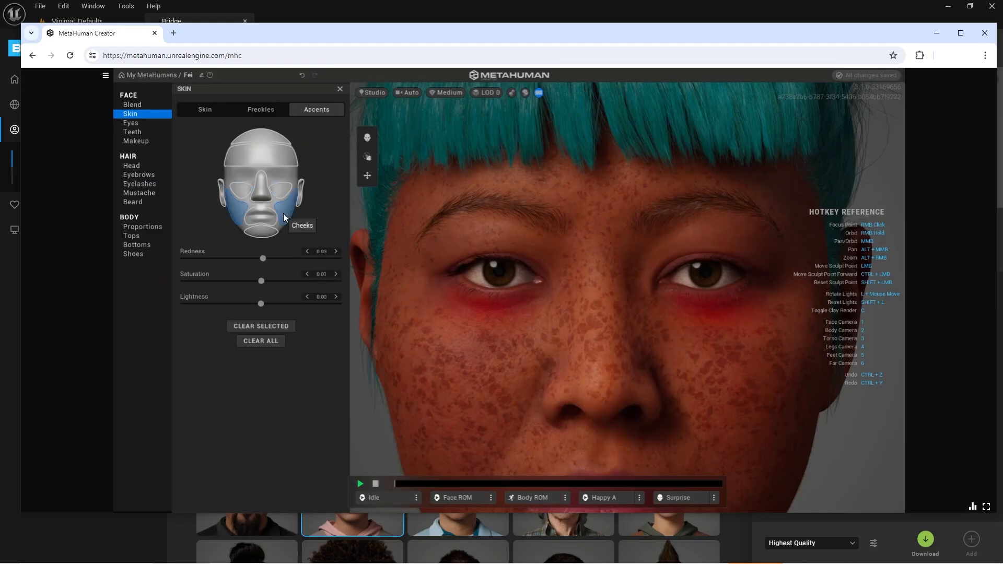
{"action": "left_click_drag", "start_coordinate": [297, 259], "coordinate": [421, 266]}
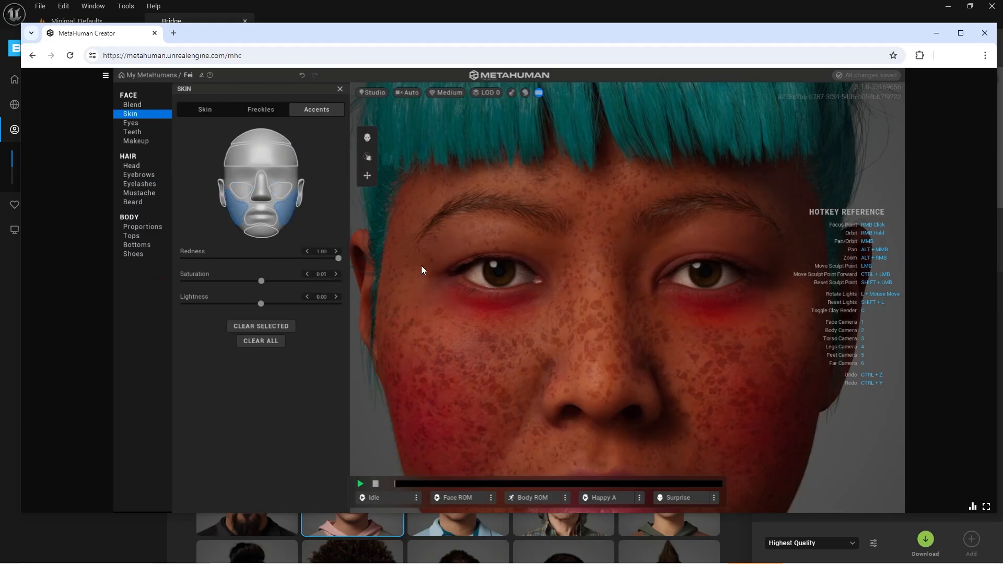
{"action": "left_click", "coordinate": [261, 340]}
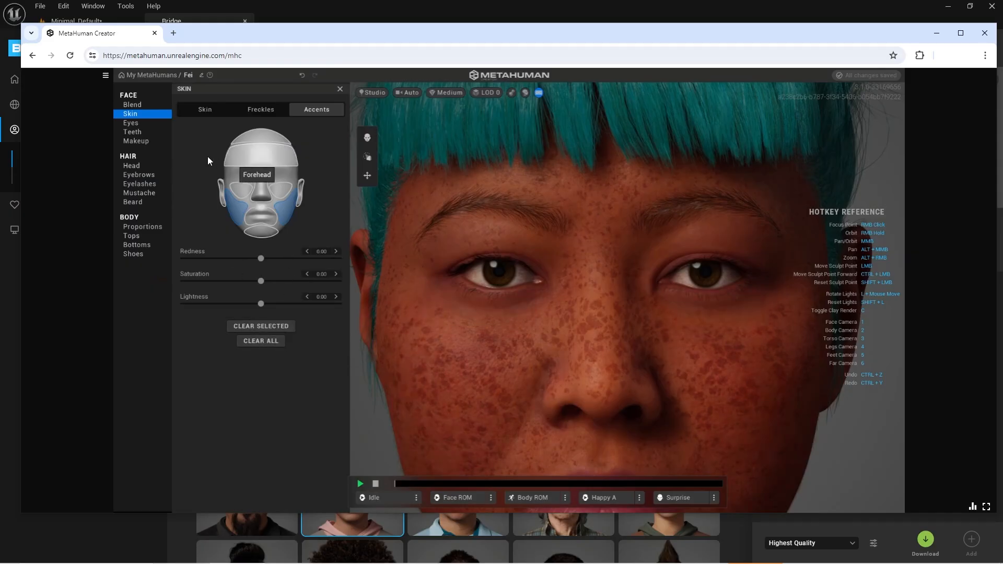
{"action": "scroll", "coordinate": [555, 303], "scroll_direction": "down", "scroll_amount": 3}
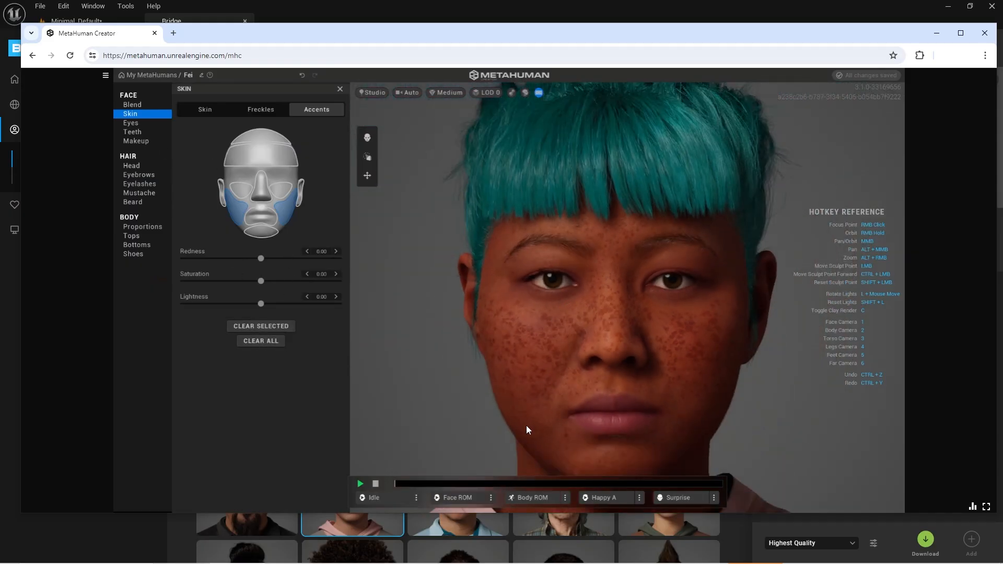
- Give the character the slim male body type among the short proportions and set the head scale to 0.30
{"action": "left_click", "coordinate": [137, 227]}
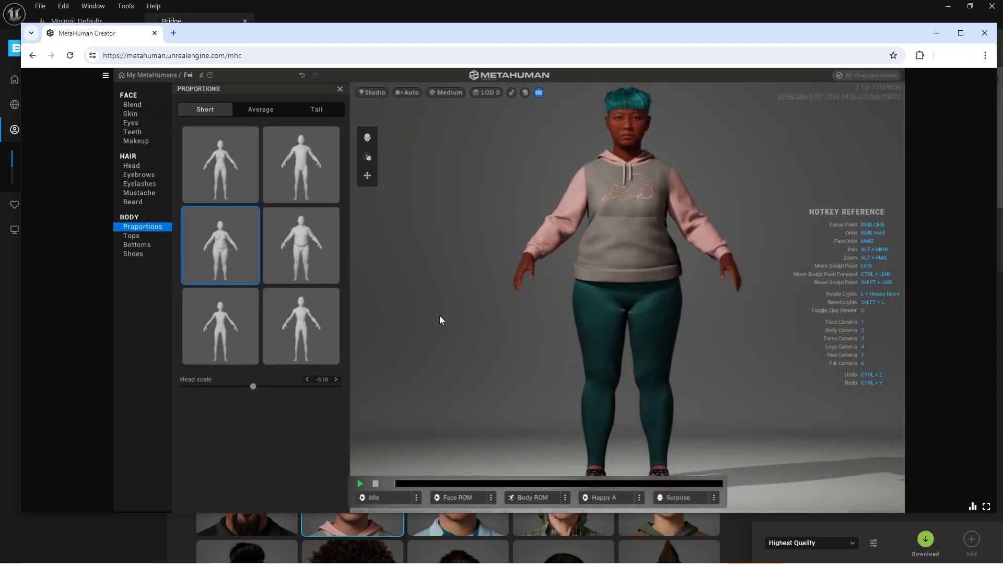
{"action": "left_click", "coordinate": [297, 325]}
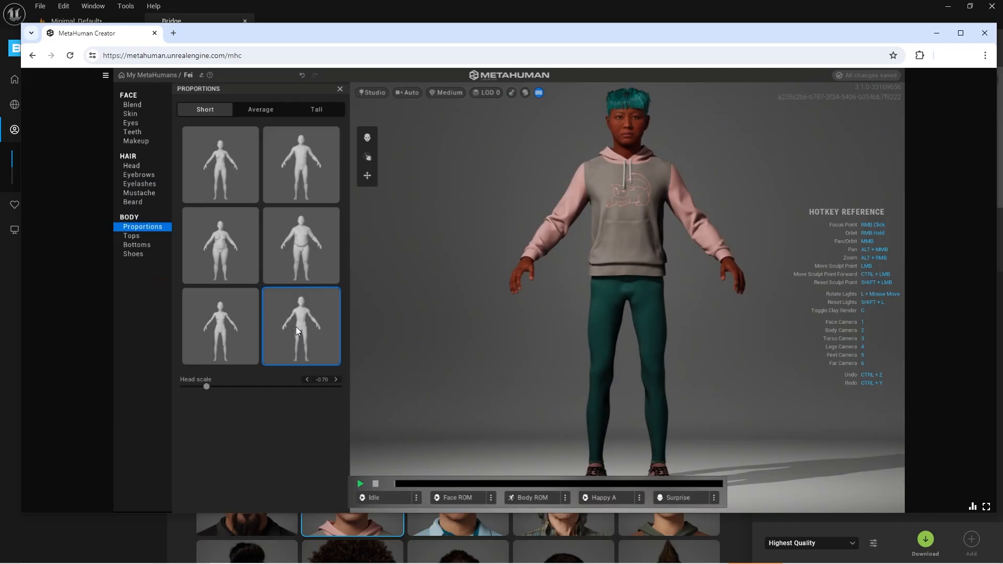
{"action": "left_click_drag", "start_coordinate": [206, 387], "coordinate": [274, 401]}
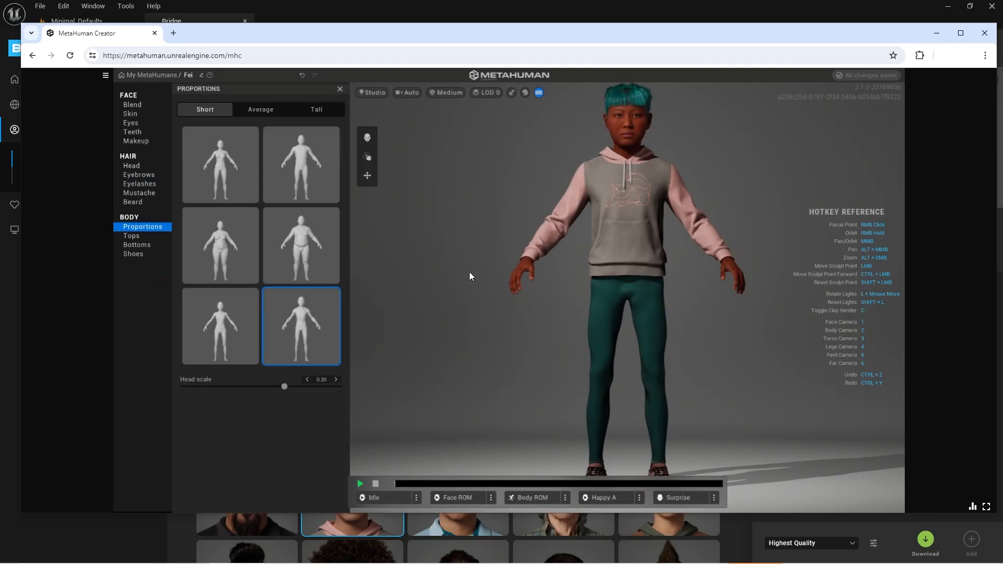
- Try the Crewneck T-shirt as the top and switch to the collared button-up shirt
{"action": "left_click", "coordinate": [137, 236]}
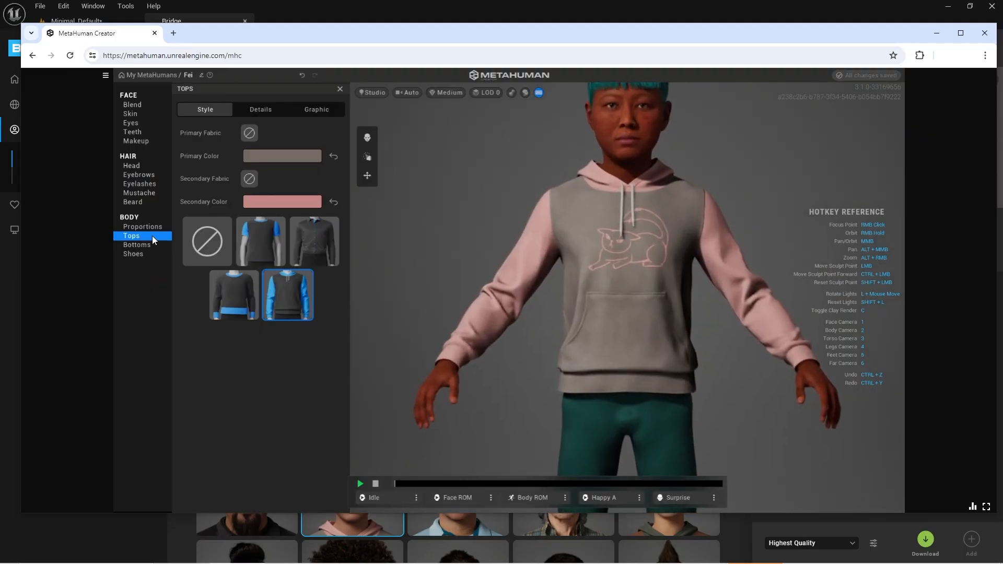
{"action": "left_click", "coordinate": [270, 238]}
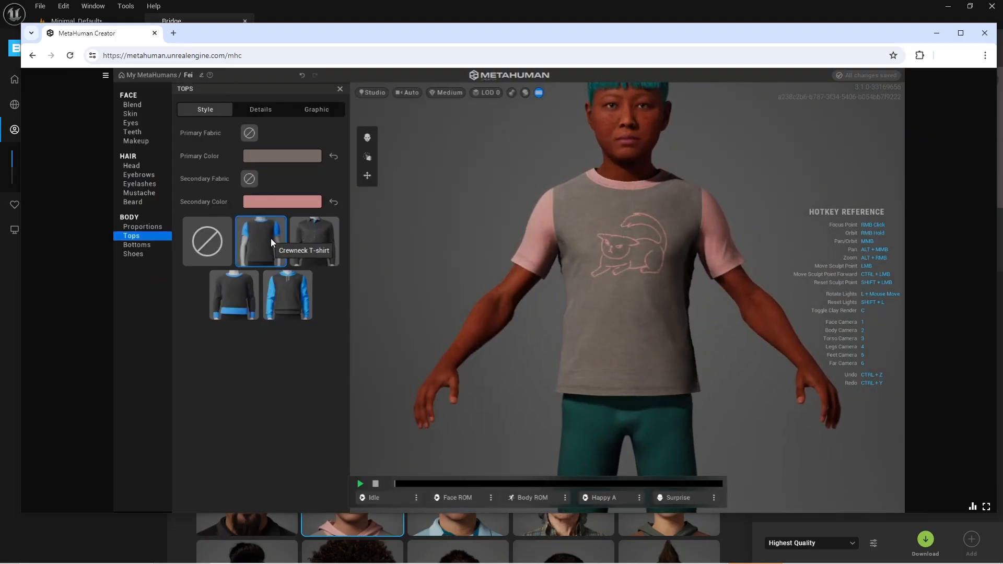
{"action": "left_click", "coordinate": [315, 243]}
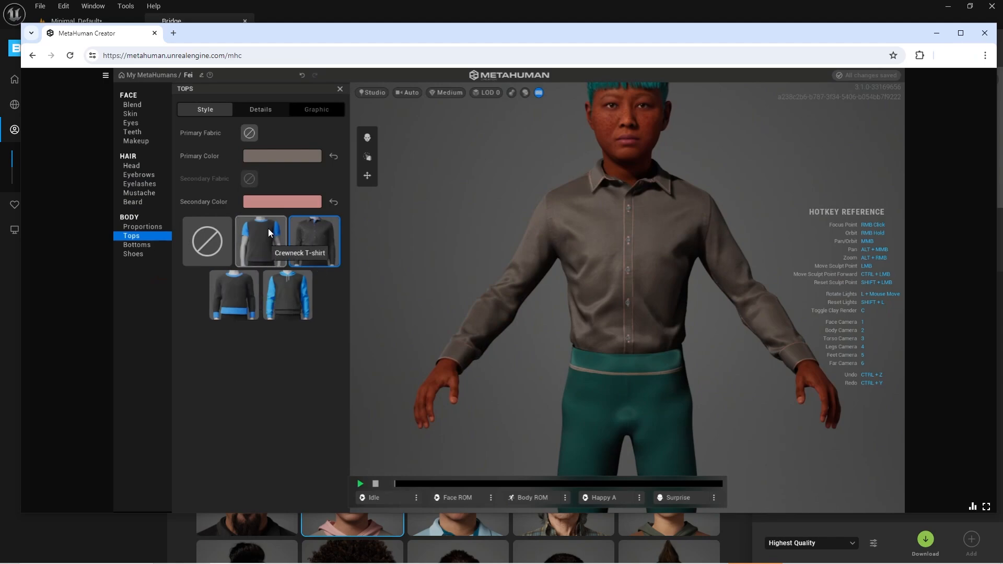
- Colour the shirt with a vivid blue primary colour and a white secondary colour, hex FFFFFF
{"action": "left_click", "coordinate": [283, 156]}
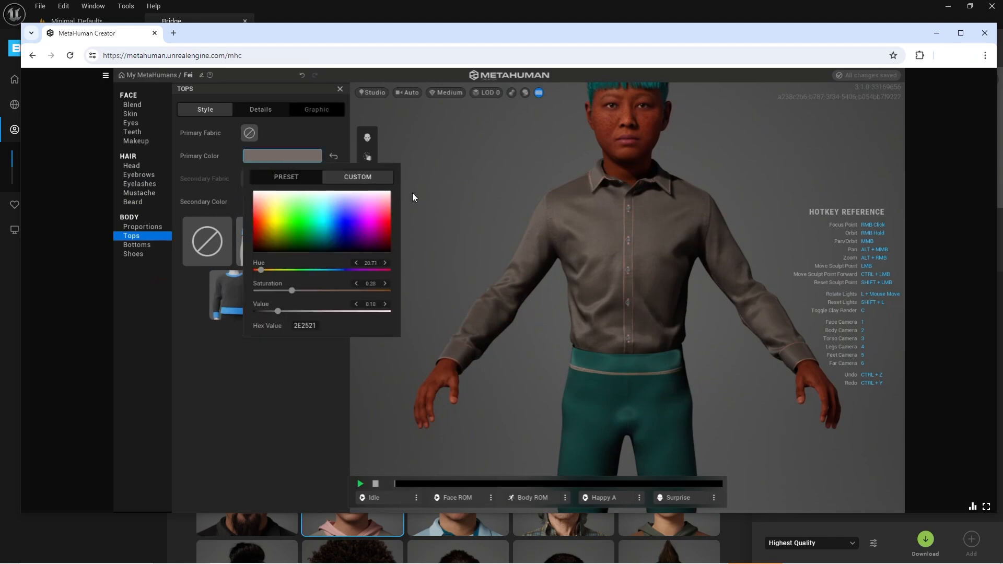
{"action": "left_click", "coordinate": [343, 227]}
{"action": "left_click", "coordinate": [218, 202]}
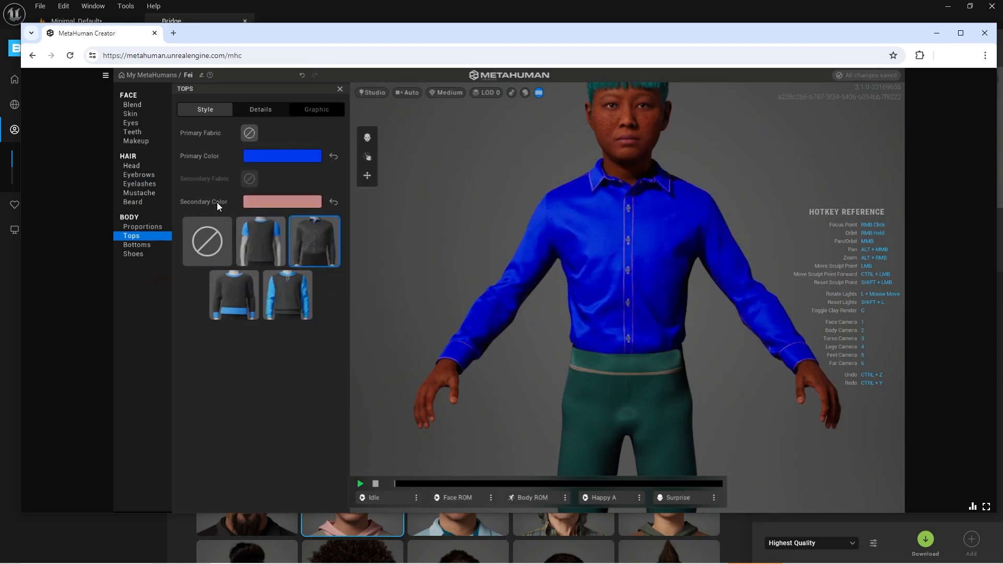
{"action": "left_click", "coordinate": [280, 201]}
{"action": "left_click", "coordinate": [267, 242]}
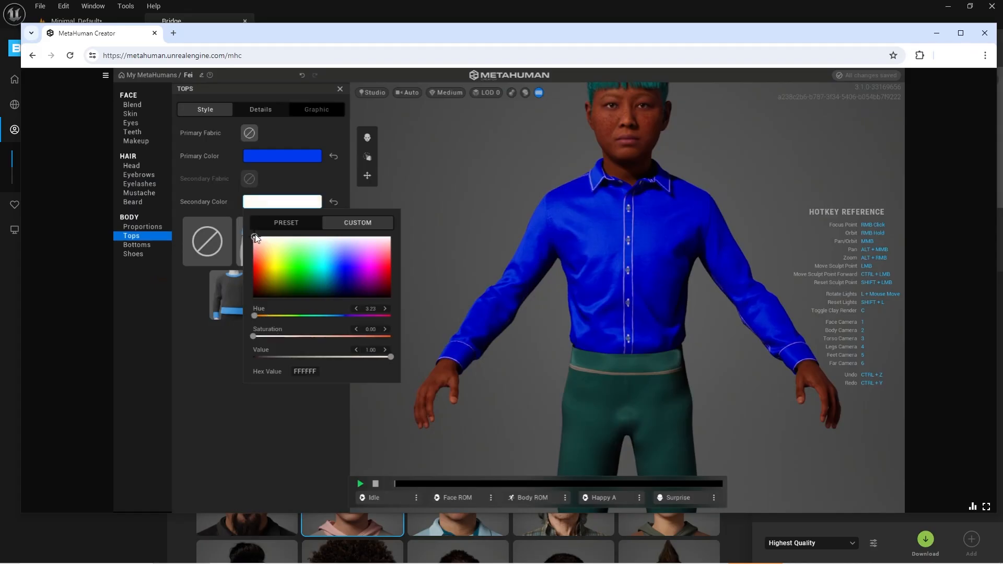
{"action": "left_click", "coordinate": [255, 236]}
{"action": "left_click", "coordinate": [490, 227]}
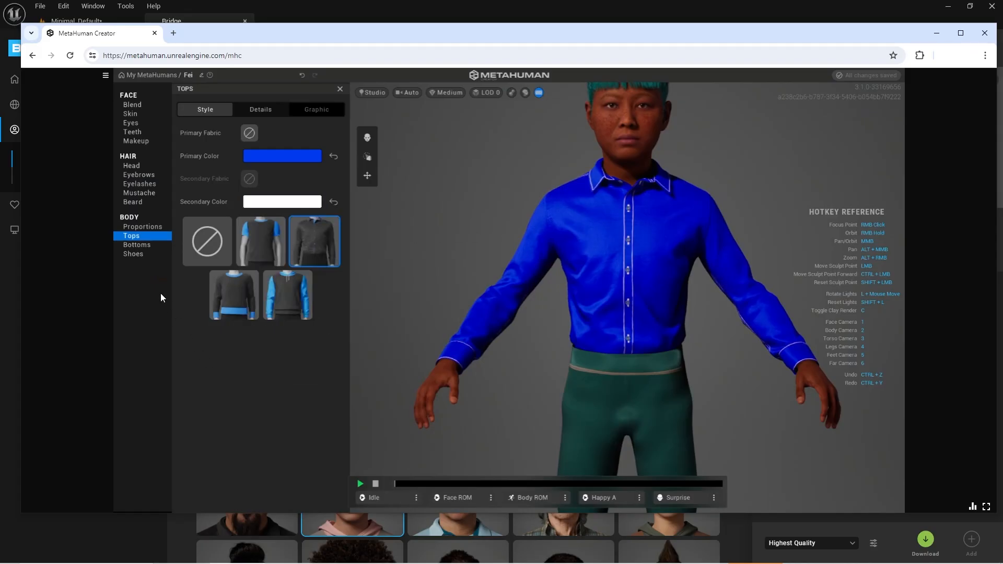
- Dress the character in the Shorts as the bottoms
{"action": "left_click", "coordinate": [136, 245]}
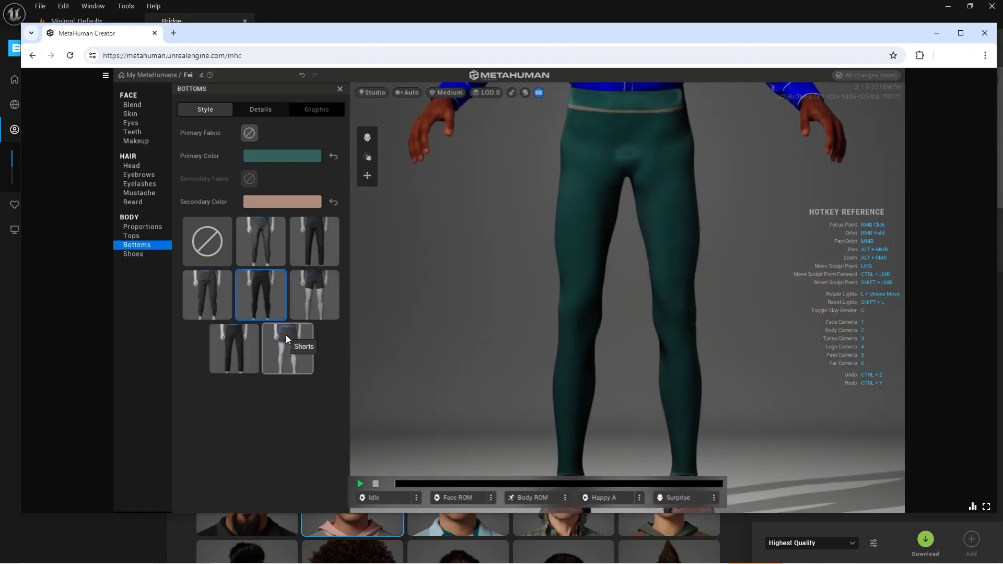
{"action": "left_click", "coordinate": [286, 337]}
{"action": "scroll", "coordinate": [471, 305], "scroll_direction": "down", "scroll_amount": 3}
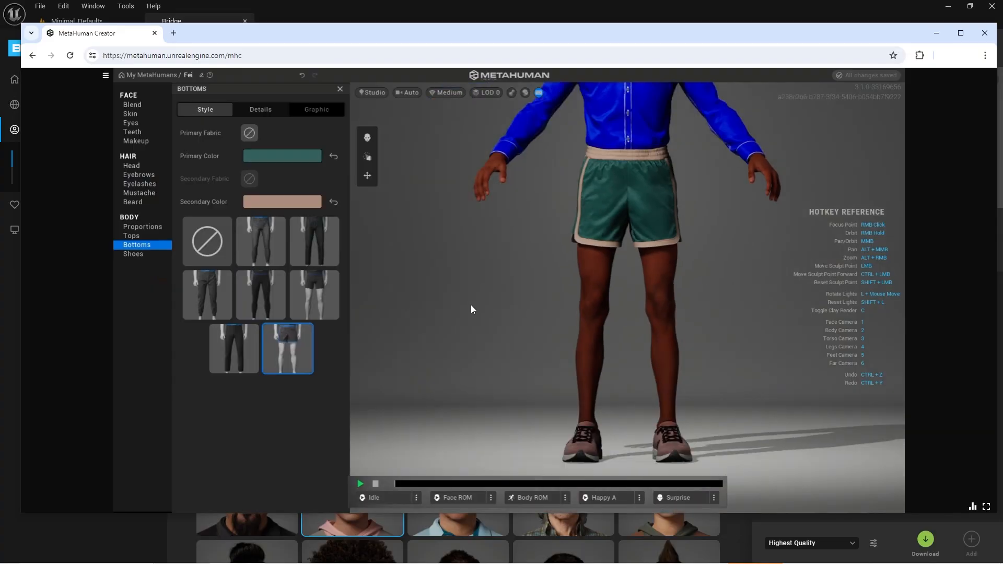
- Put flip-flops on the character as the shoes and view the whole outfit
{"action": "left_click", "coordinate": [137, 253]}
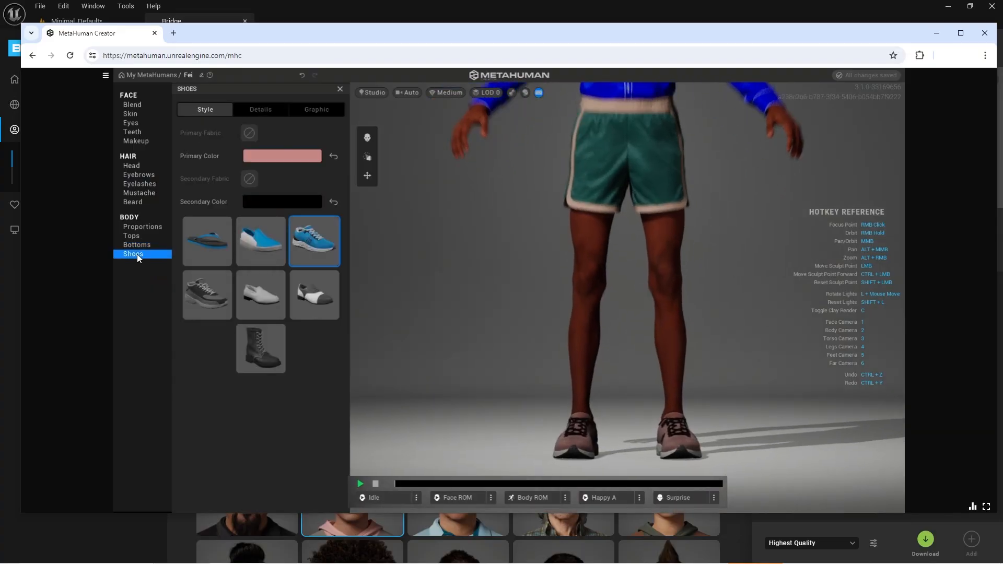
{"action": "left_click", "coordinate": [208, 242]}
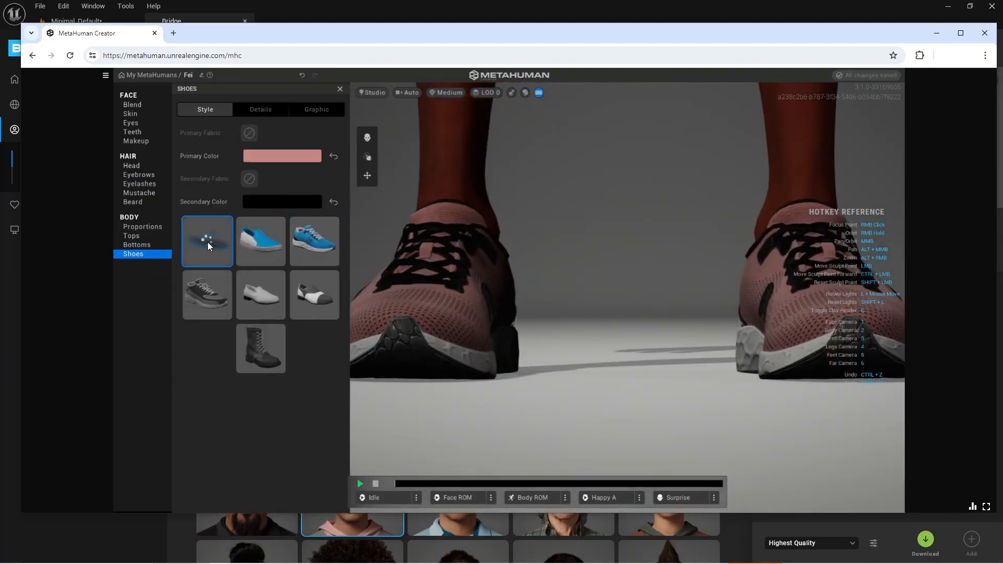
{"action": "scroll", "coordinate": [648, 377], "scroll_direction": "down", "scroll_amount": 3}
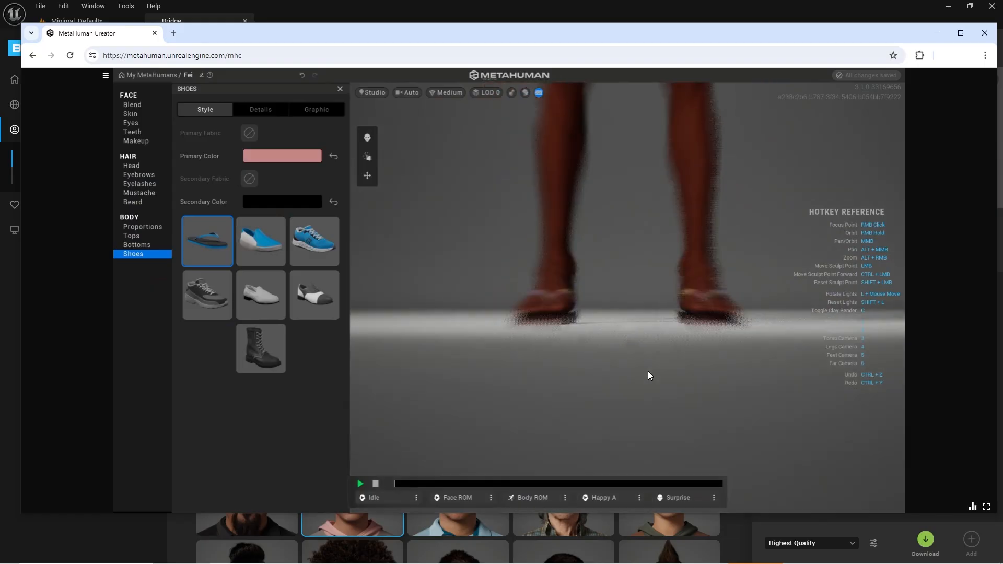
{"action": "scroll", "coordinate": [632, 280], "scroll_direction": "down", "scroll_amount": 5}
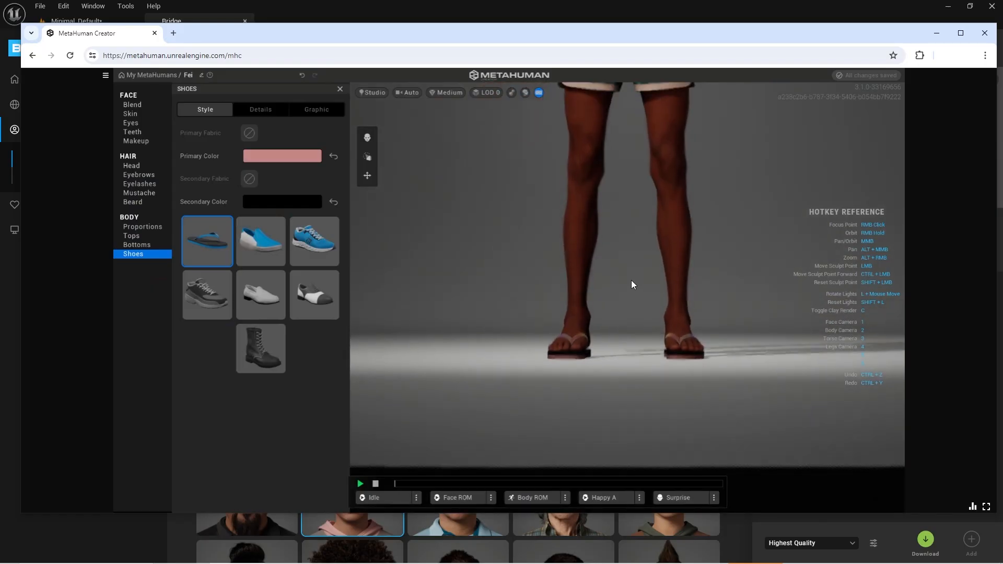
{"action": "scroll", "coordinate": [626, 402], "scroll_direction": "down", "scroll_amount": 2}
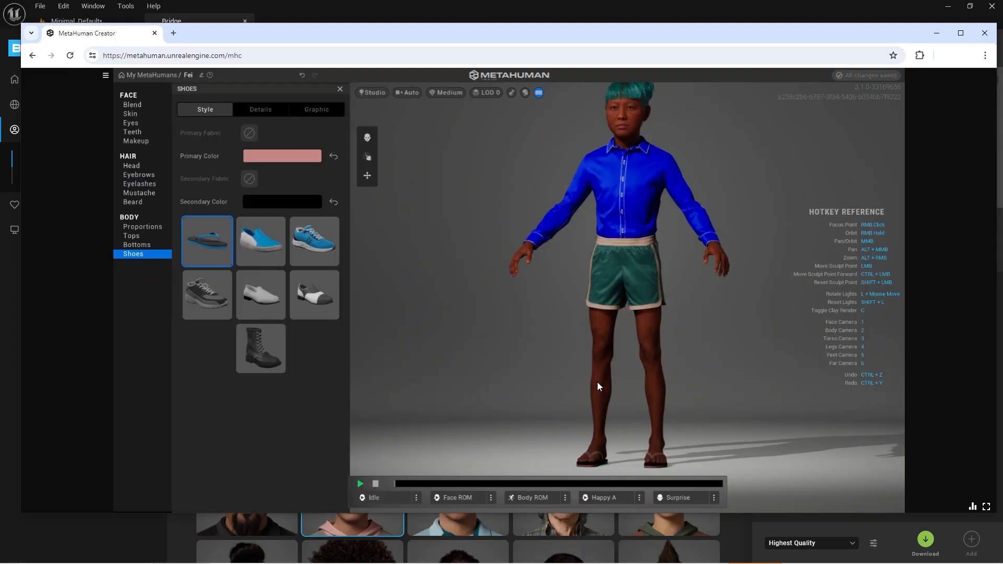
- Preview the character's Idle, Happy A, Surprise and Face ROM animations
{"action": "left_click", "coordinate": [360, 484]}
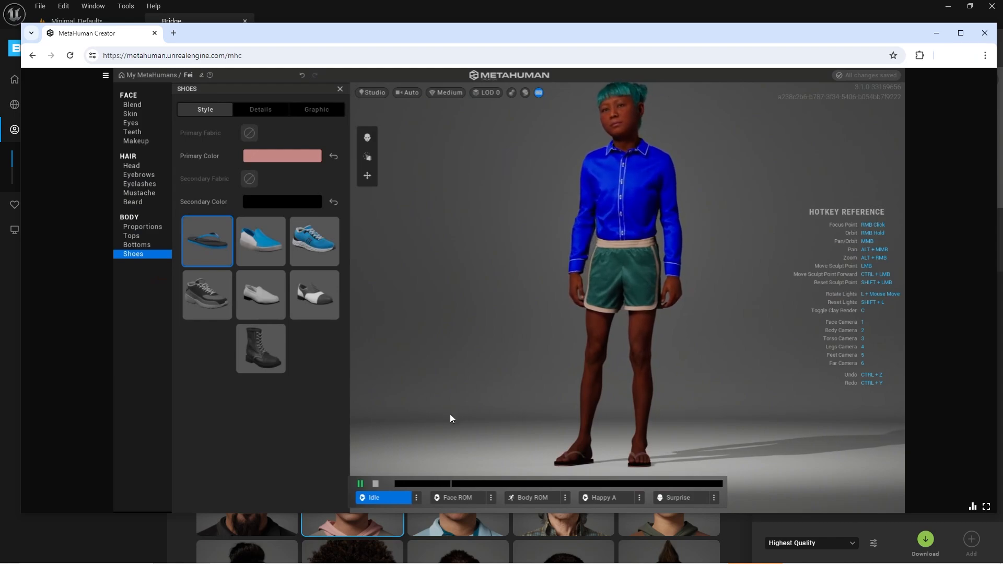
{"action": "left_click", "coordinate": [366, 499]}
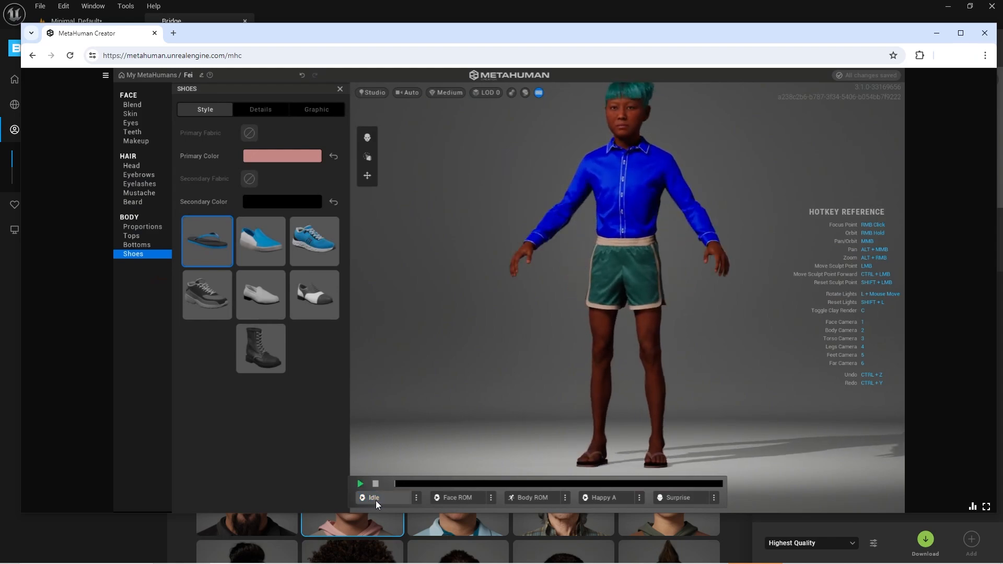
{"action": "left_click", "coordinate": [606, 499]}
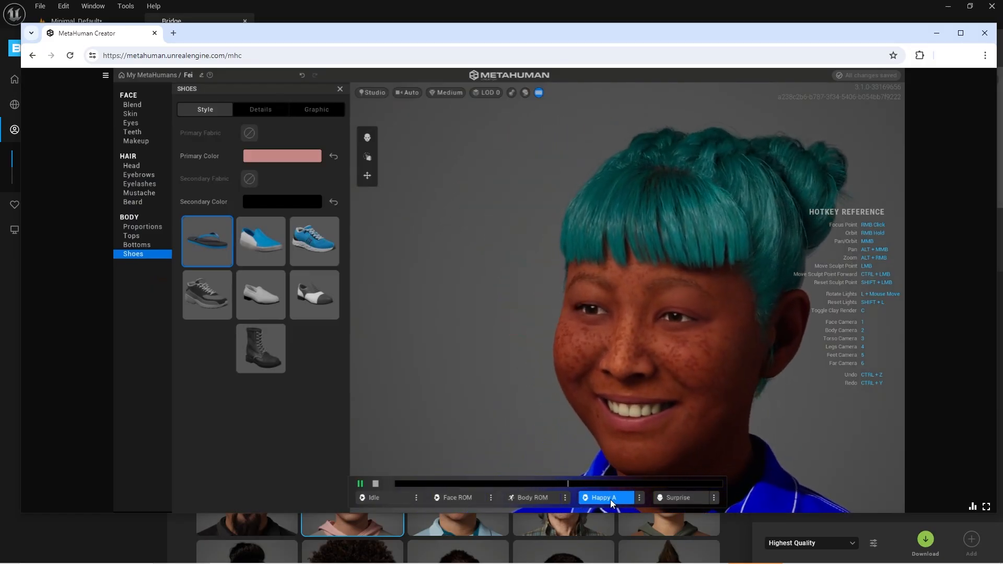
{"action": "left_click", "coordinate": [673, 499]}
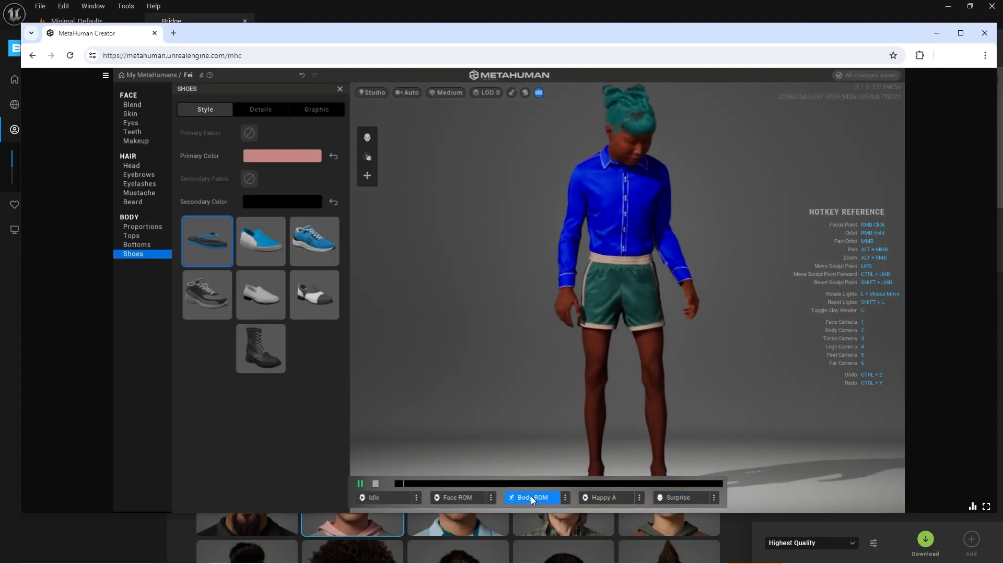
{"action": "left_click", "coordinate": [457, 497]}
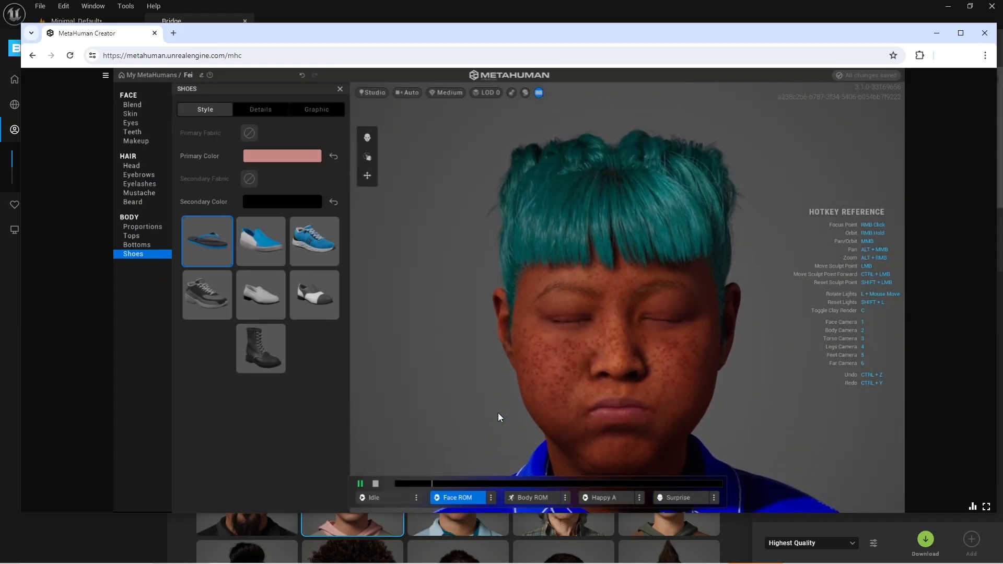
- Enable face blending by loading the Ada, Amelia and Aoi presets into the three blend slots
{"action": "left_click", "coordinate": [367, 137]}
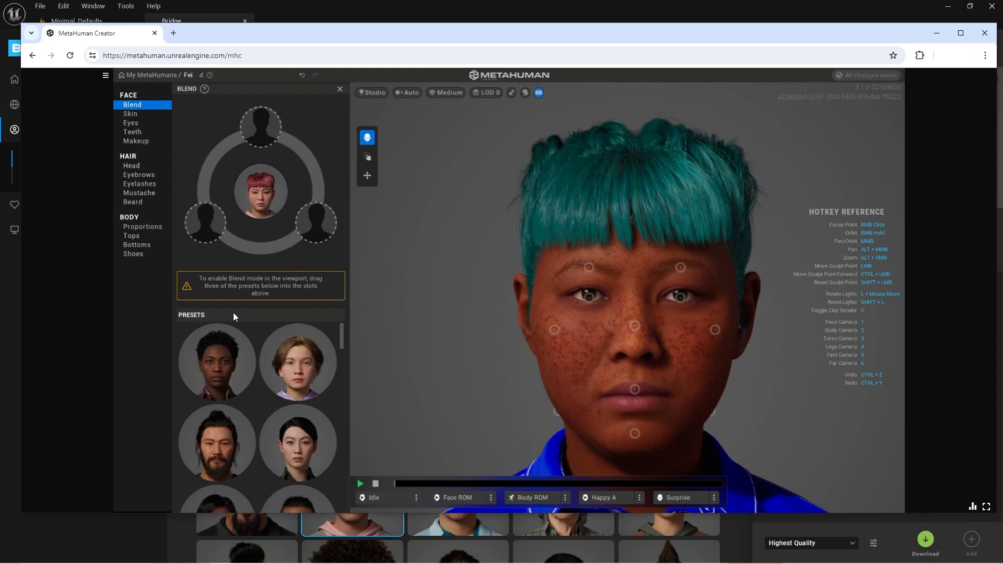
{"action": "left_click_drag", "start_coordinate": [219, 361], "coordinate": [204, 225]}
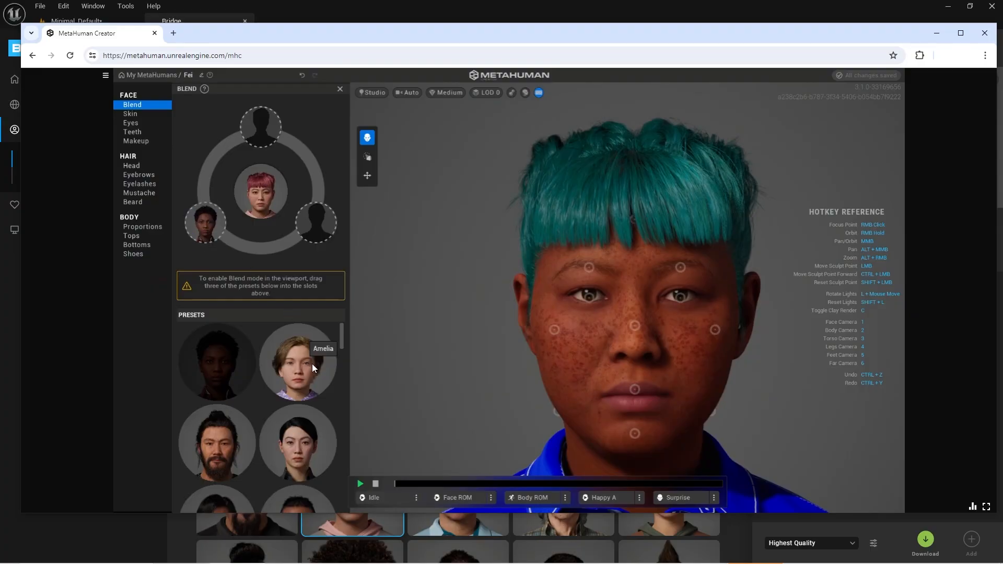
{"action": "left_click_drag", "start_coordinate": [311, 364], "coordinate": [256, 122]}
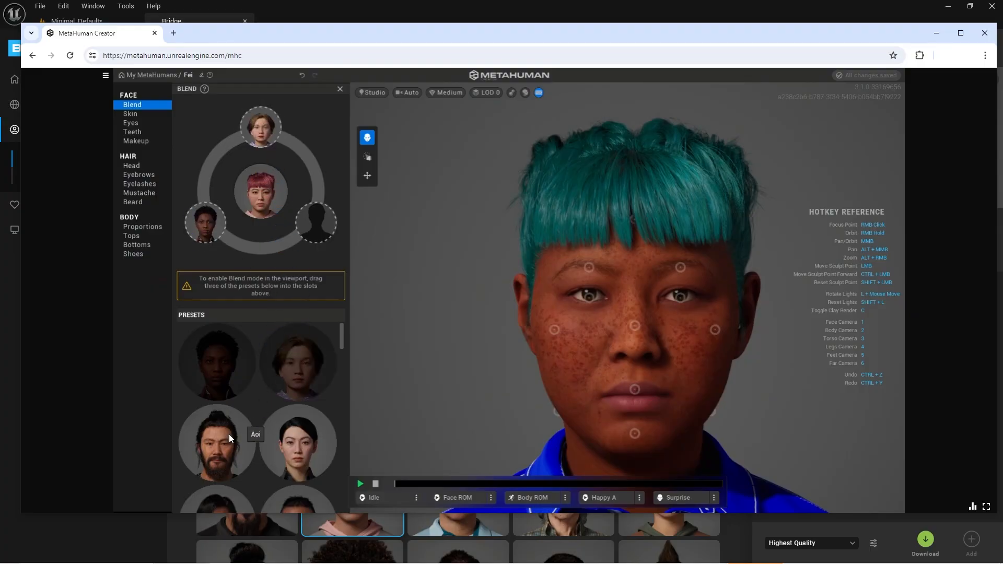
{"action": "left_click_drag", "start_coordinate": [229, 434], "coordinate": [322, 222]}
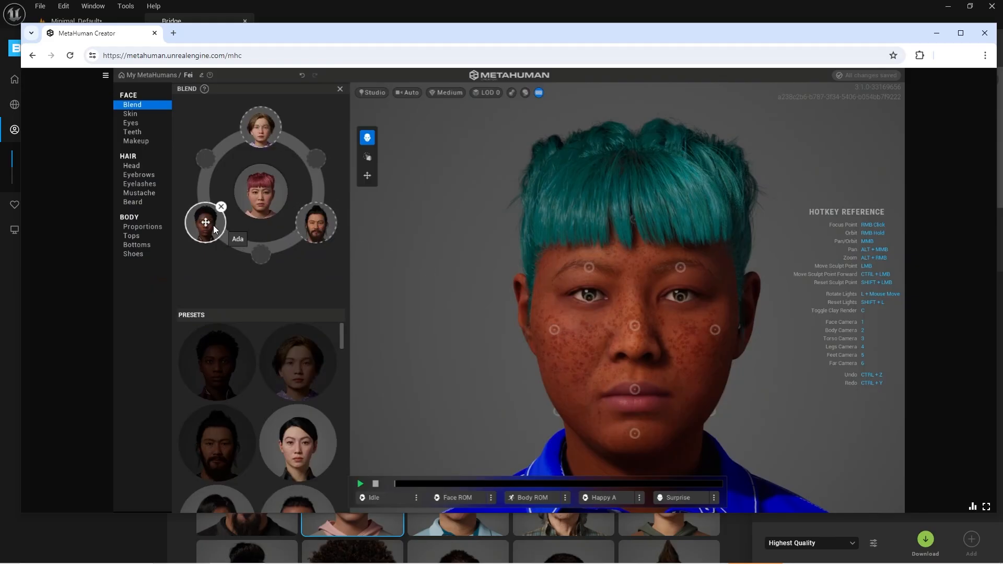
- Blend the nose and brow regions of the face slightly towards the loaded presets
{"action": "left_click", "coordinate": [635, 326]}
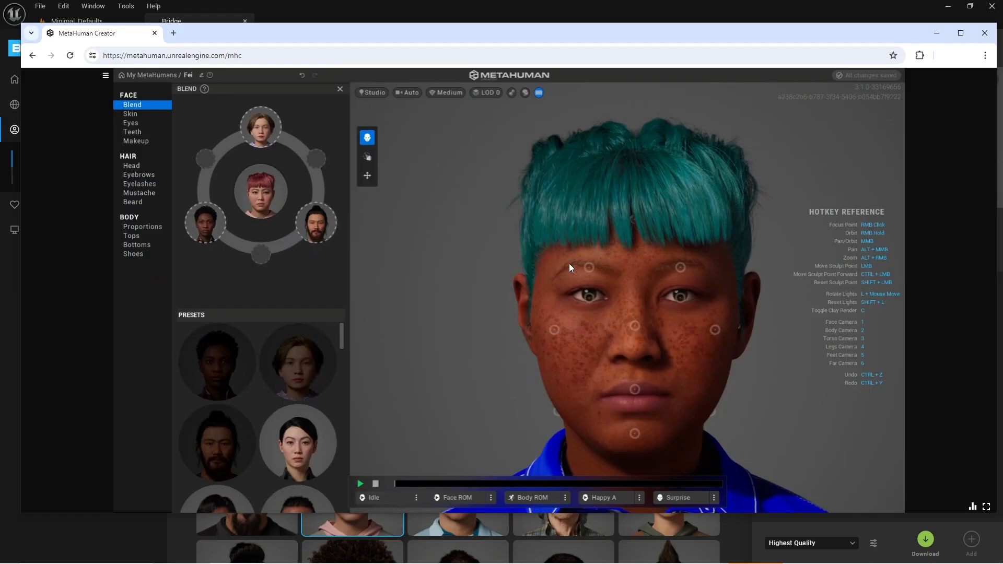
{"action": "mouse_move", "coordinate": [588, 267]}
{"action": "left_mouse_down"}
{"action": "mouse_move", "coordinate": [593, 240]}
{"action": "mouse_move", "coordinate": [582, 264]}
{"action": "left_mouse_up"}
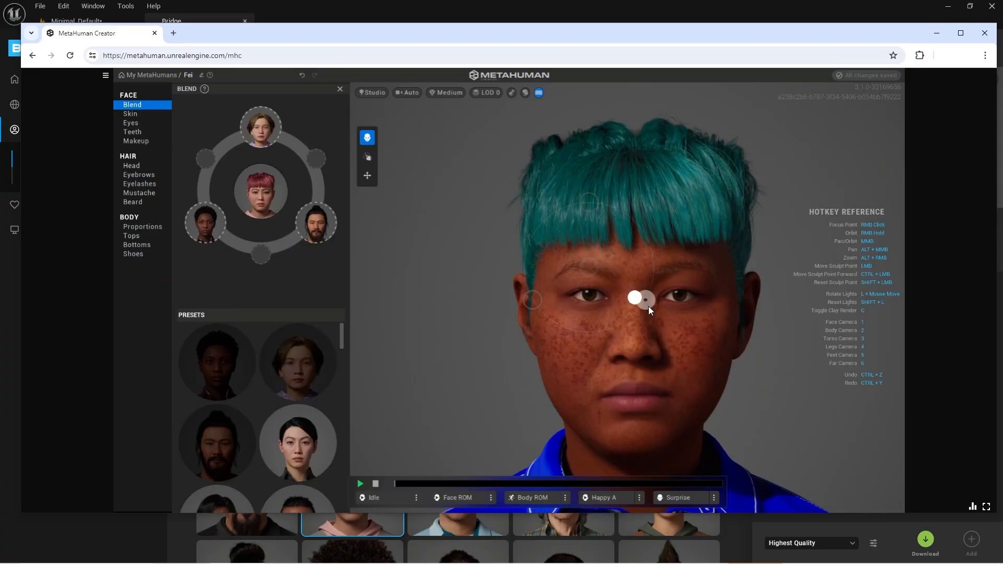
{"action": "left_click_drag", "start_coordinate": [648, 306], "coordinate": [649, 306]}
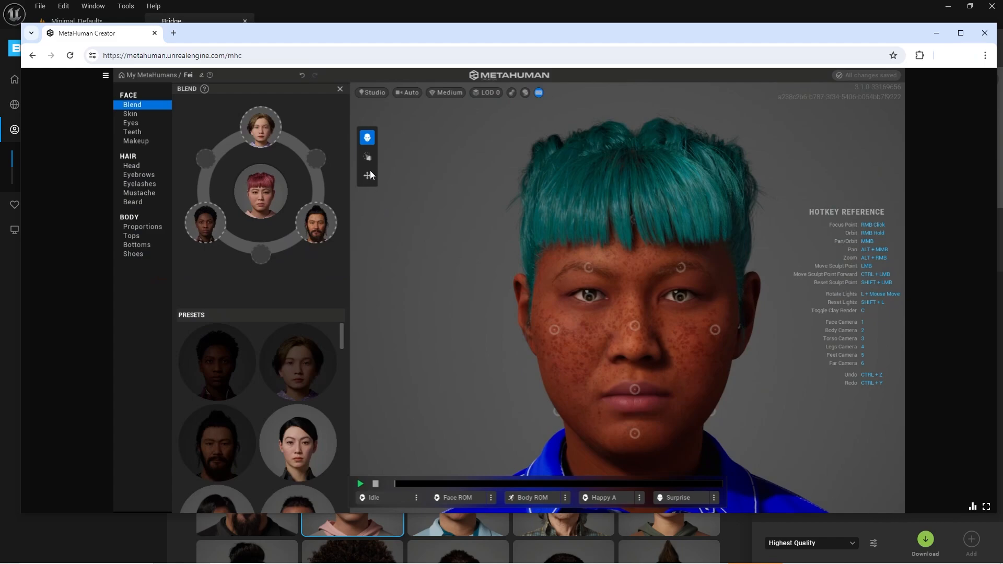
- Sculpt the face symmetrically, adjusting the cheeks, widening the nostrils and reshaping the eyes
{"action": "left_click", "coordinate": [368, 156]}
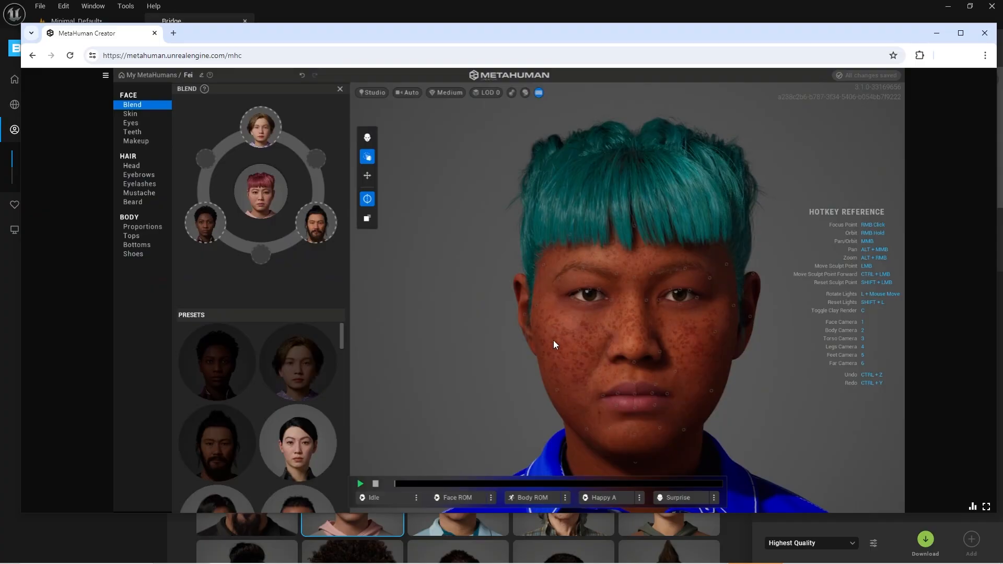
{"action": "scroll", "coordinate": [554, 332], "scroll_direction": "up", "scroll_amount": 3}
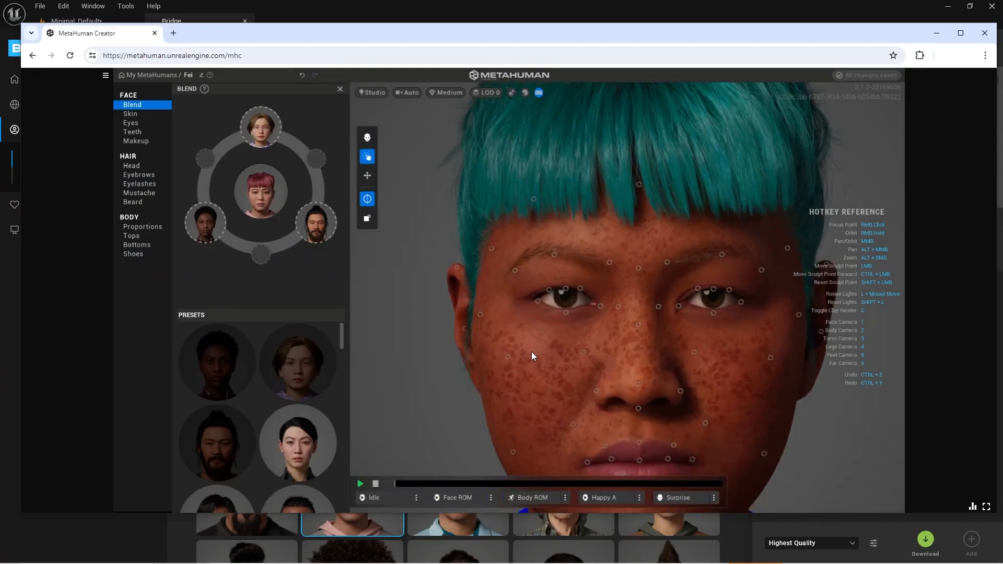
{"action": "mouse_move", "coordinate": [509, 357]}
{"action": "left_mouse_down"}
{"action": "mouse_move", "coordinate": [492, 368]}
{"action": "mouse_move", "coordinate": [525, 353]}
{"action": "mouse_move", "coordinate": [509, 359]}
{"action": "left_mouse_up"}
{"action": "left_click_drag", "start_coordinate": [599, 390], "coordinate": [524, 390]}
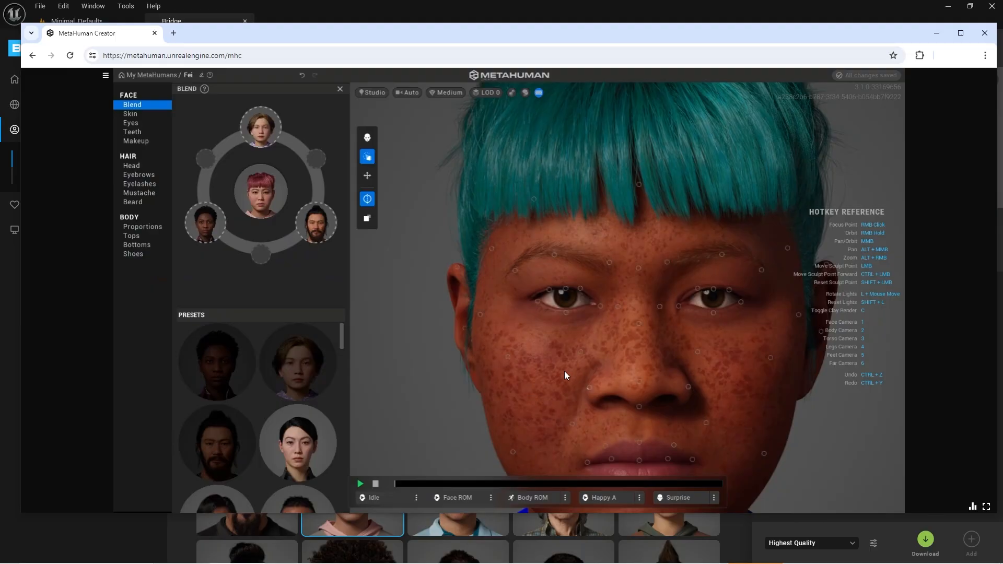
{"action": "mouse_move", "coordinate": [677, 305]}
{"action": "left_mouse_down"}
{"action": "mouse_move", "coordinate": [671, 240]}
{"action": "mouse_move", "coordinate": [669, 313]}
{"action": "mouse_move", "coordinate": [645, 336]}
{"action": "mouse_move", "coordinate": [682, 276]}
{"action": "left_mouse_up"}
{"action": "mouse_move", "coordinate": [742, 299]}
{"action": "left_mouse_down"}
{"action": "mouse_move", "coordinate": [745, 369]}
{"action": "mouse_move", "coordinate": [746, 357]}
{"action": "left_mouse_up"}
- Sculpt the mouth by pulling the upper and lower lip points outward for fuller lips
{"action": "mouse_move", "coordinate": [606, 445]}
{"action": "left_mouse_down"}
{"action": "mouse_move", "coordinate": [603, 411]}
{"action": "mouse_move", "coordinate": [580, 396]}
{"action": "left_mouse_up"}
{"action": "scroll", "coordinate": [691, 399], "scroll_direction": "down", "scroll_amount": 2}
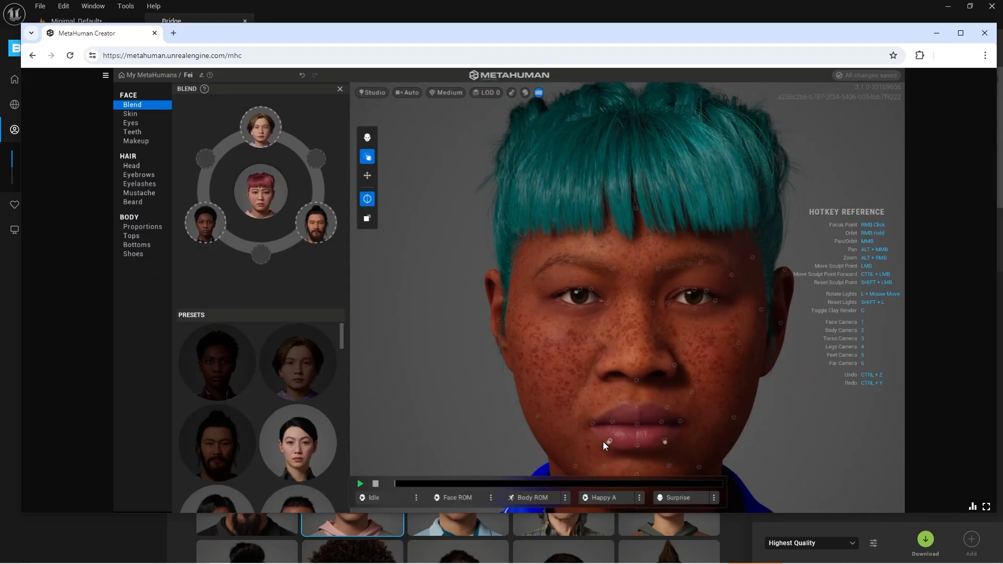
{"action": "left_click_drag", "start_coordinate": [607, 441], "coordinate": [584, 450]}
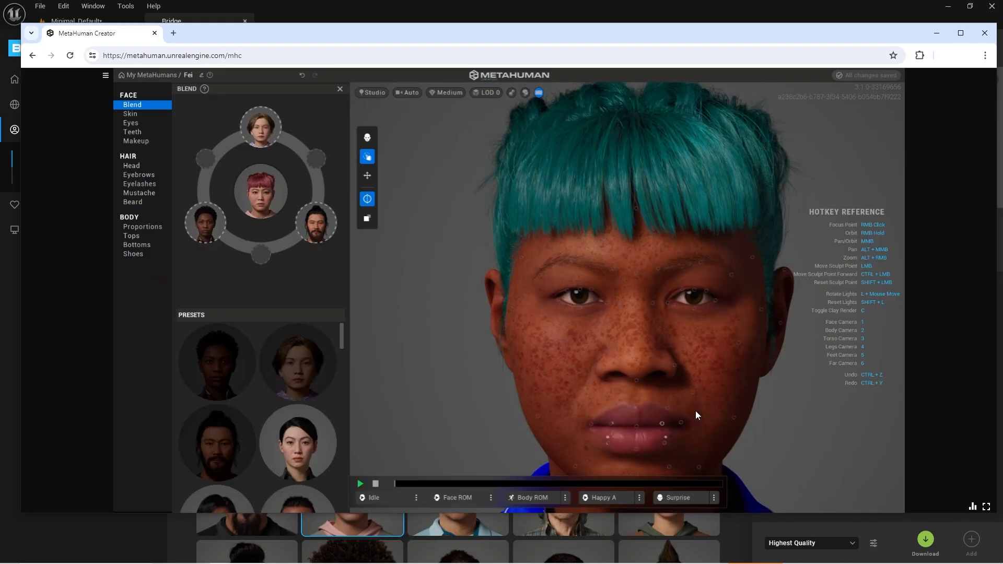
{"action": "left_click_drag", "start_coordinate": [671, 409], "coordinate": [702, 365]}
- Pull the ears outward symmetrically, reshape one ear alone with symmetry off, and show the symmetry options
{"action": "mouse_move", "coordinate": [493, 273]}
{"action": "left_mouse_down"}
{"action": "mouse_move", "coordinate": [422, 280]}
{"action": "mouse_move", "coordinate": [470, 271]}
{"action": "mouse_move", "coordinate": [477, 393]}
{"action": "mouse_move", "coordinate": [470, 262]}
{"action": "mouse_move", "coordinate": [506, 240]}
{"action": "mouse_move", "coordinate": [453, 264]}
{"action": "mouse_move", "coordinate": [431, 385]}
{"action": "mouse_move", "coordinate": [450, 442]}
{"action": "mouse_move", "coordinate": [442, 316]}
{"action": "left_mouse_up"}
{"action": "mouse_move", "coordinate": [459, 271]}
{"action": "left_mouse_down"}
{"action": "mouse_move", "coordinate": [529, 234]}
{"action": "mouse_move", "coordinate": [476, 176]}
{"action": "mouse_move", "coordinate": [415, 222]}
{"action": "mouse_move", "coordinate": [419, 350]}
{"action": "mouse_move", "coordinate": [478, 286]}
{"action": "mouse_move", "coordinate": [394, 315]}
{"action": "mouse_move", "coordinate": [397, 290]}
{"action": "mouse_move", "coordinate": [436, 296]}
{"action": "left_mouse_up"}
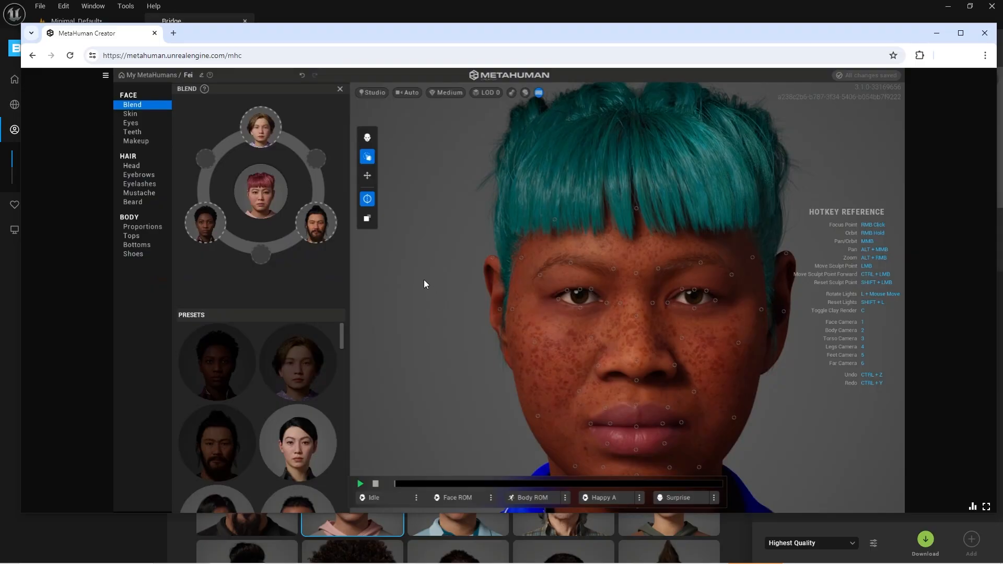
{"action": "left_click", "coordinate": [368, 199]}
{"action": "mouse_move", "coordinate": [494, 260]}
{"action": "left_mouse_down"}
{"action": "mouse_move", "coordinate": [456, 287]}
{"action": "mouse_move", "coordinate": [449, 230]}
{"action": "mouse_move", "coordinate": [451, 340]}
{"action": "mouse_move", "coordinate": [472, 450]}
{"action": "left_mouse_up"}
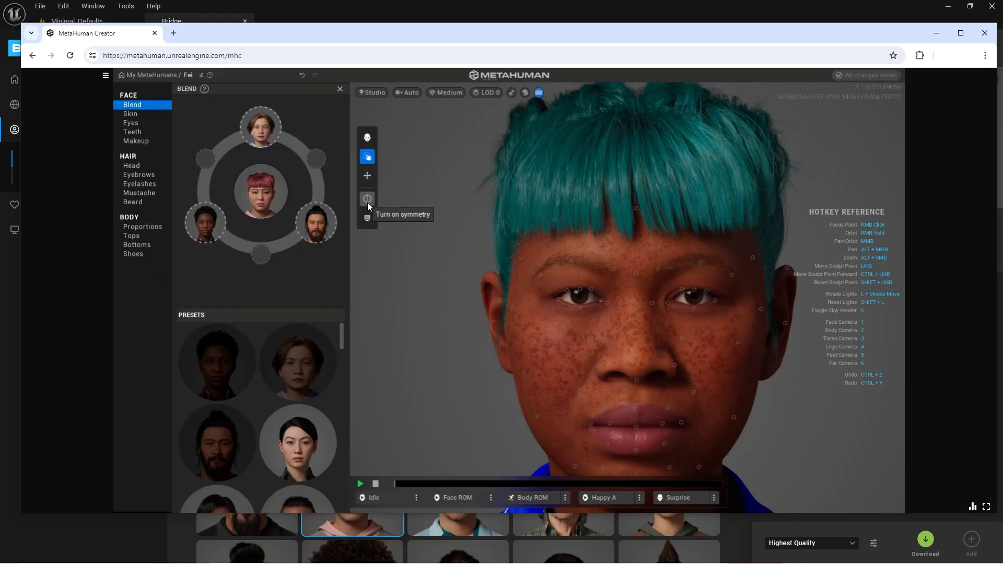
{"action": "left_click", "coordinate": [368, 202]}
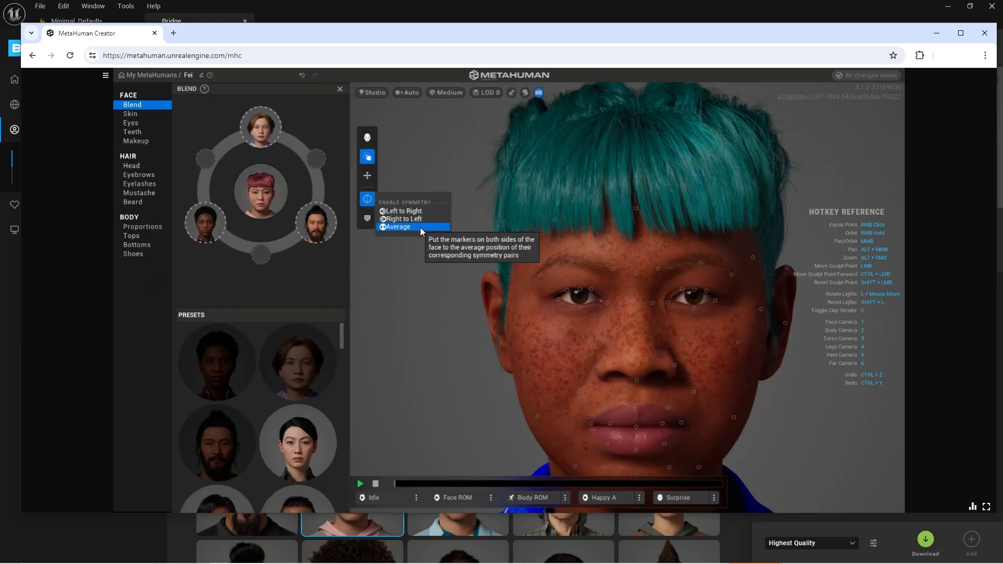
- Use the Move tool to shift the eyebrows, one ear and the nose slightly
{"action": "left_click", "coordinate": [369, 178]}
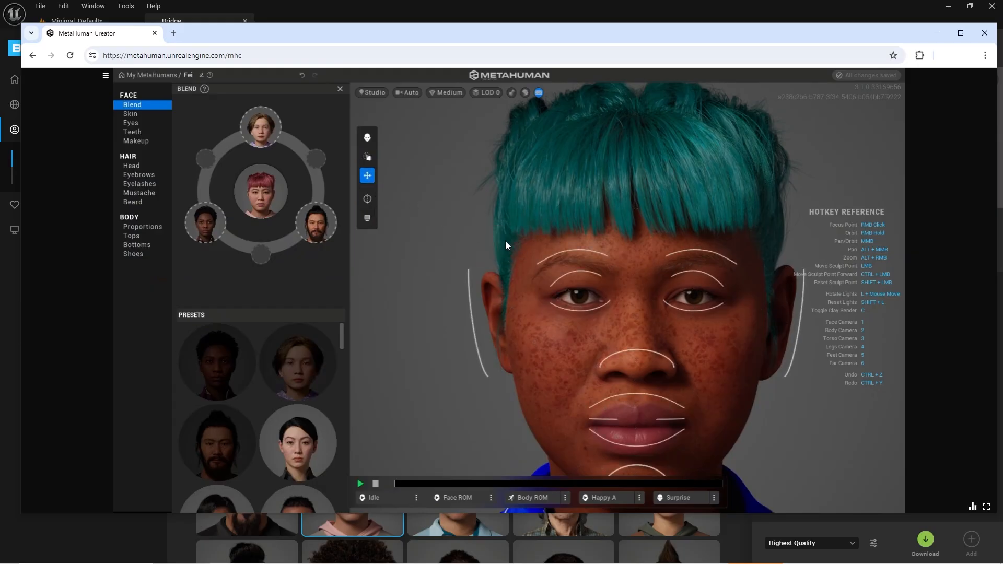
{"action": "mouse_move", "coordinate": [563, 252]}
{"action": "left_mouse_down"}
{"action": "mouse_move", "coordinate": [558, 239]}
{"action": "mouse_move", "coordinate": [557, 252]}
{"action": "left_mouse_up"}
{"action": "left_click_drag", "start_coordinate": [690, 254], "coordinate": [688, 235]}
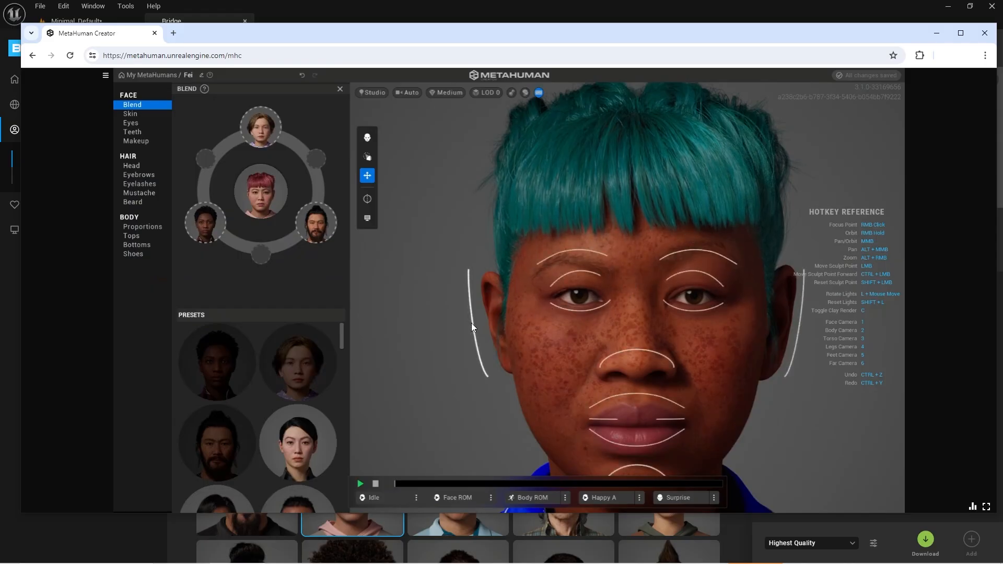
{"action": "mouse_move", "coordinate": [472, 322]}
{"action": "left_mouse_down"}
{"action": "mouse_move", "coordinate": [458, 323]}
{"action": "mouse_move", "coordinate": [478, 317]}
{"action": "mouse_move", "coordinate": [469, 325]}
{"action": "left_mouse_up"}
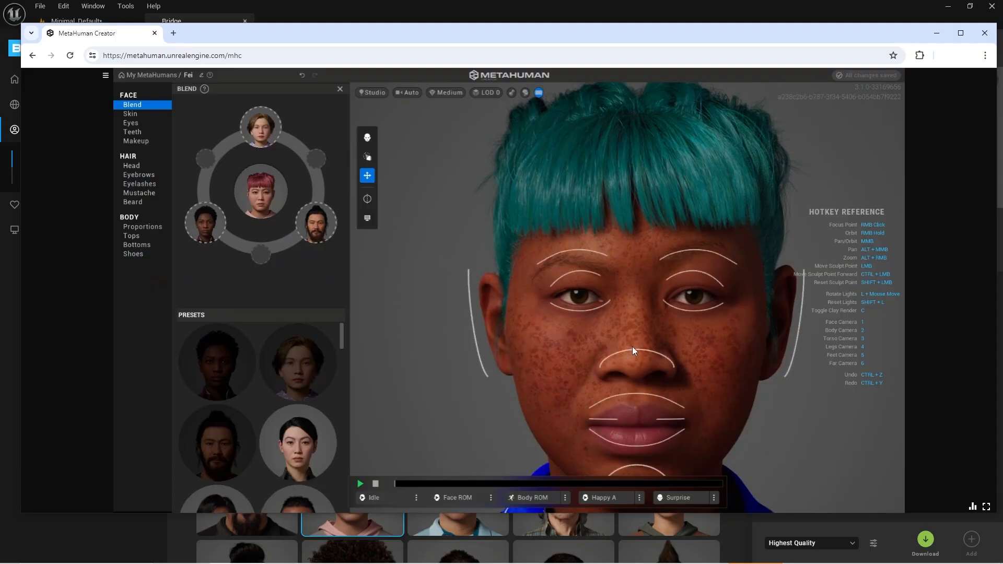
{"action": "mouse_move", "coordinate": [639, 349]}
{"action": "left_mouse_down"}
{"action": "mouse_move", "coordinate": [635, 331]}
{"action": "mouse_move", "coordinate": [634, 353]}
{"action": "mouse_move", "coordinate": [614, 345]}
{"action": "mouse_move", "coordinate": [643, 346]}
{"action": "mouse_move", "coordinate": [632, 345]}
{"action": "left_mouse_up"}
- Examine the character with the face, body and torso cameras and by orbiting, panning and zooming around it
{"action": "key", "text": "1"}
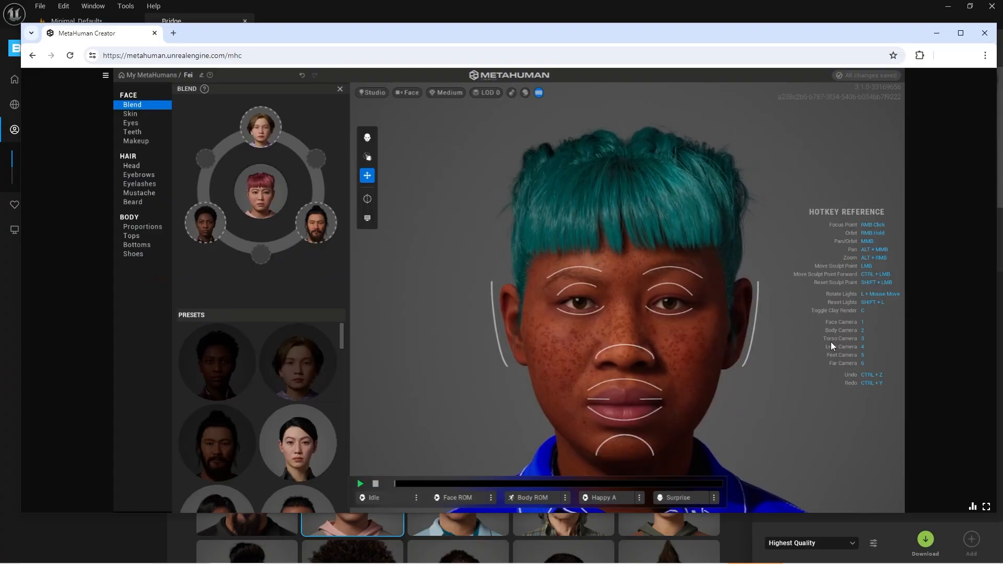
{"action": "key", "text": "2"}
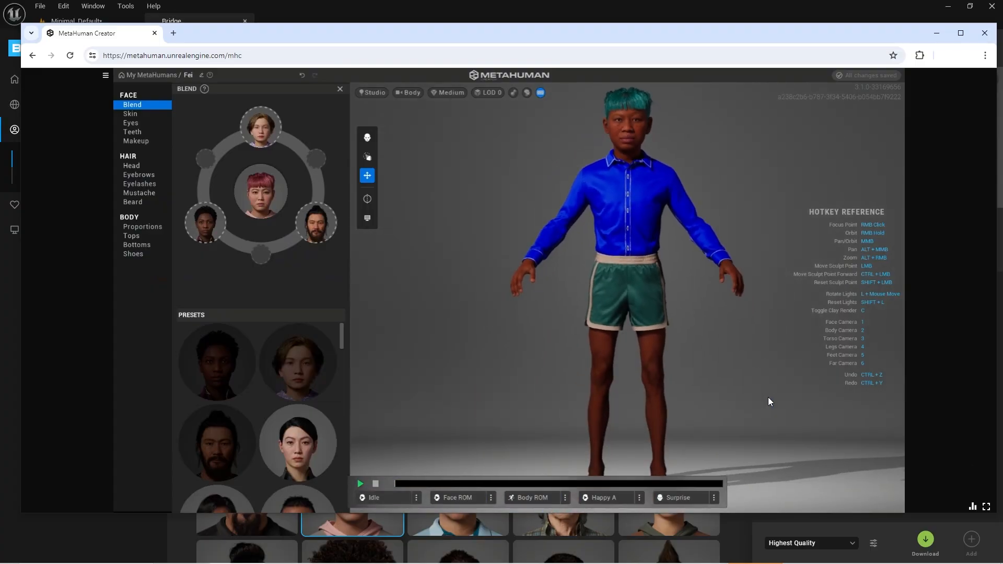
{"action": "key", "text": "3"}
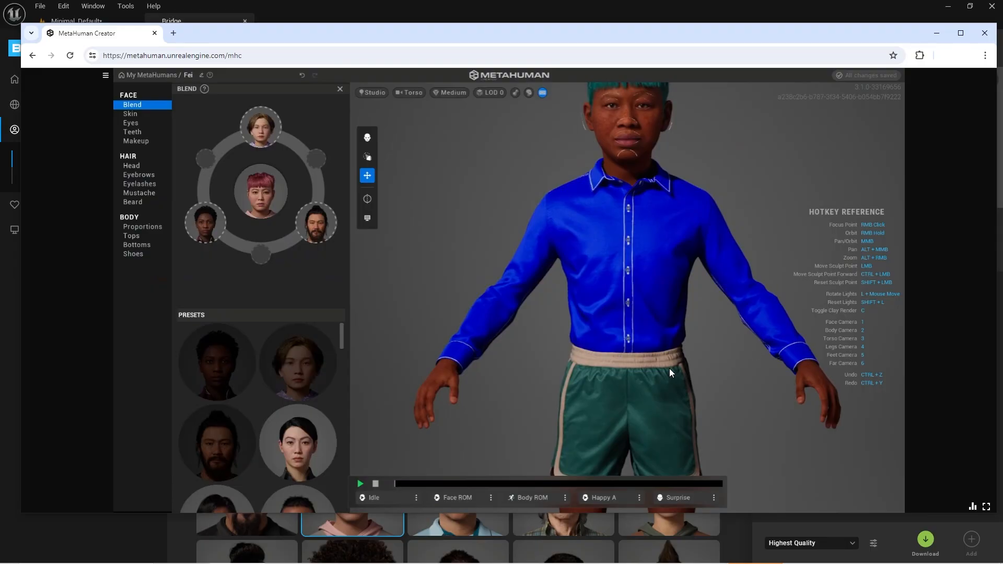
{"action": "right_click_drag", "start_coordinate": [624, 372], "coordinate": [713, 343]}
{"action": "middle_click_drag", "start_coordinate": [682, 353], "coordinate": [643, 362], "text": "alt"}
{"action": "right_click_drag", "start_coordinate": [644, 362], "coordinate": [711, 332], "text": "alt"}
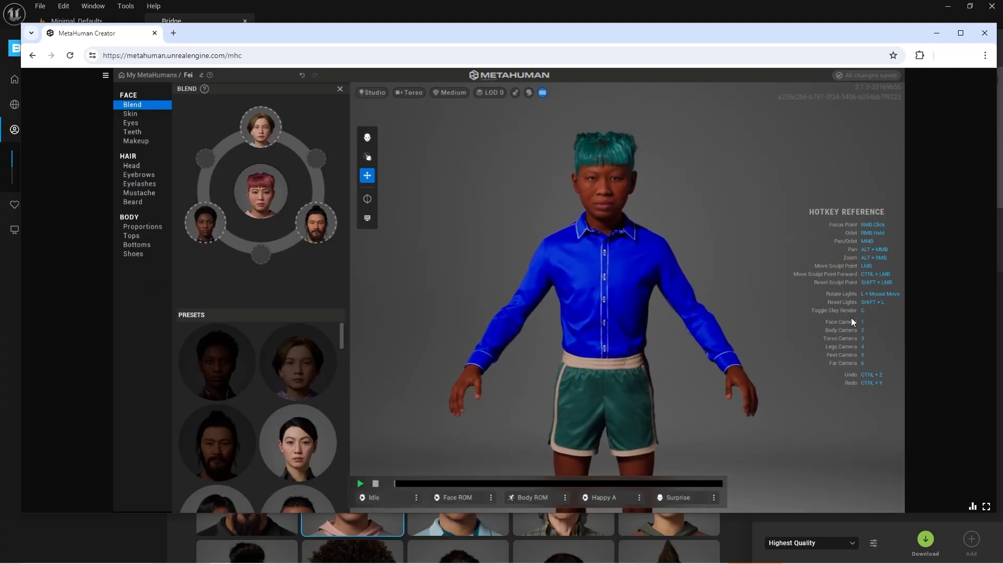
{"action": "right_click_drag", "start_coordinate": [622, 369], "coordinate": [620, 313]}
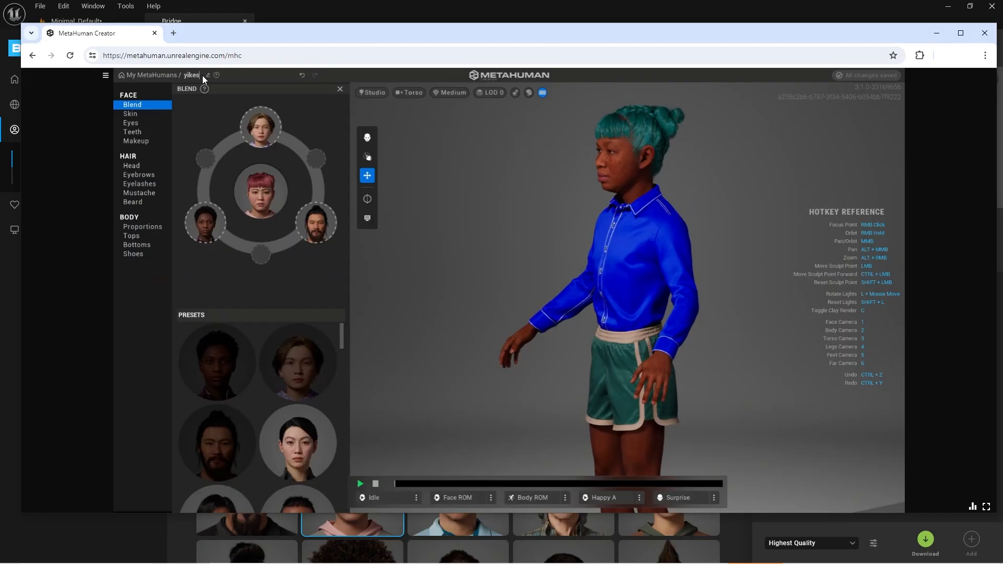
- Leave the yikes character's editor for the My MetaHumans collection and look through its legacy and current-version characters
{"action": "left_click", "coordinate": [155, 76]}
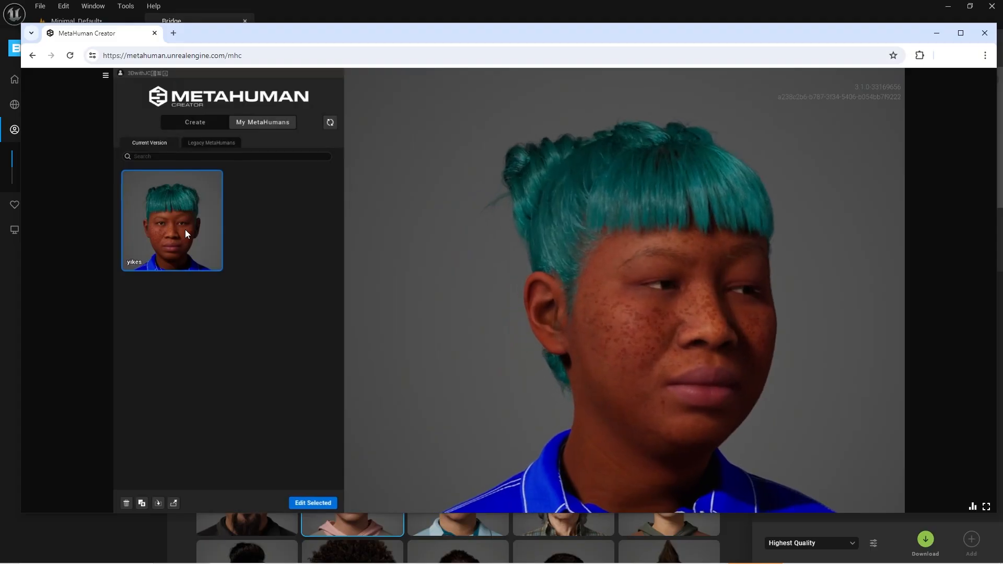
{"action": "left_click", "coordinate": [212, 143]}
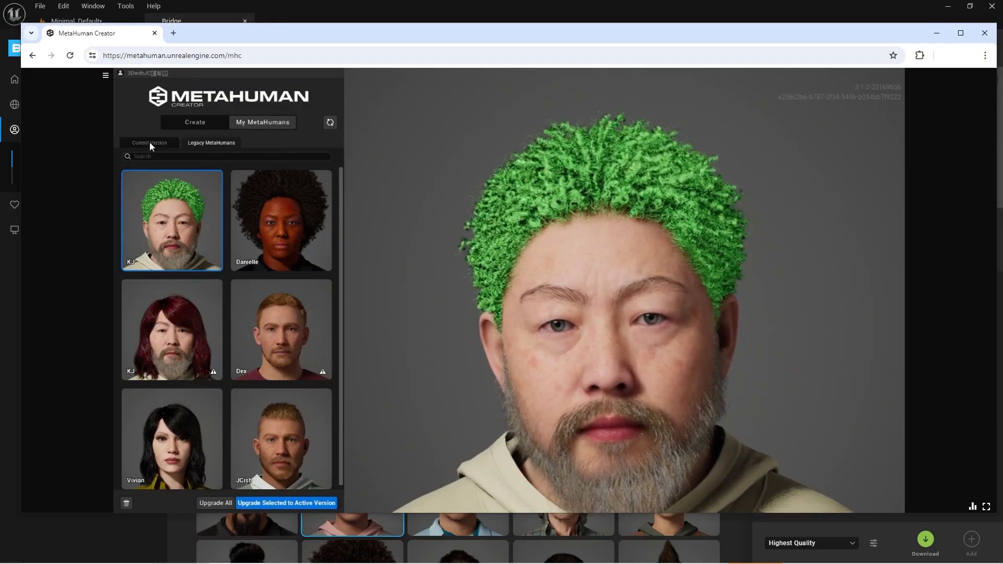
{"action": "left_click", "coordinate": [150, 142]}
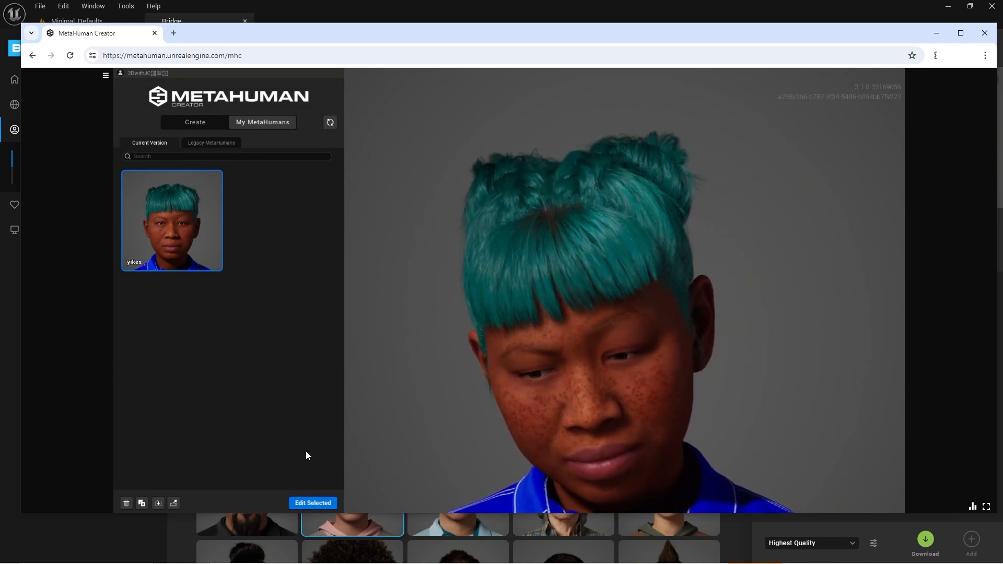
- Switch to Quixel Bridge, download the yikes character from My MetaHumans at Highest Quality and add it to the project
{"action": "left_click_drag", "start_coordinate": [358, 29], "coordinate": [1002, 120]}
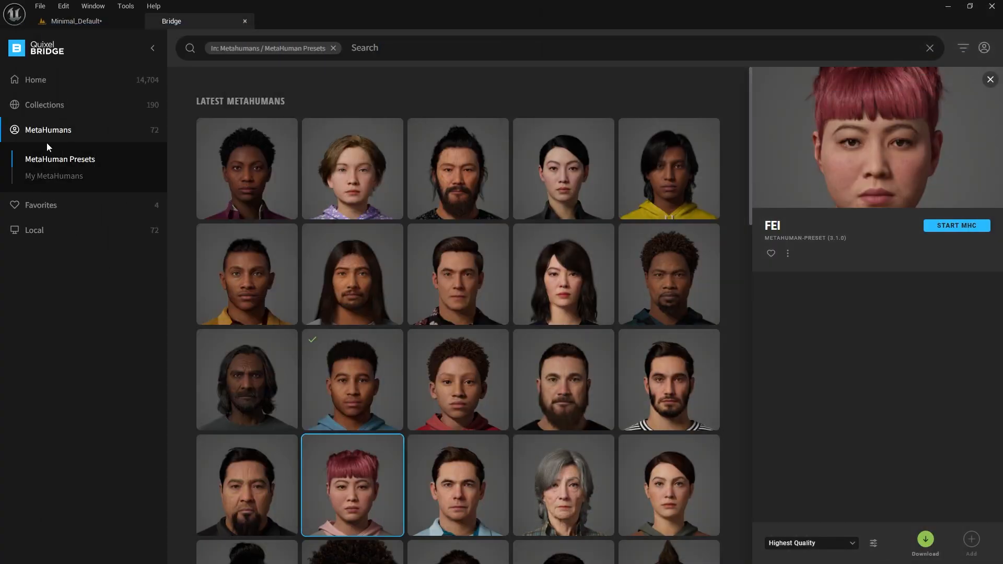
{"action": "left_click", "coordinate": [53, 176]}
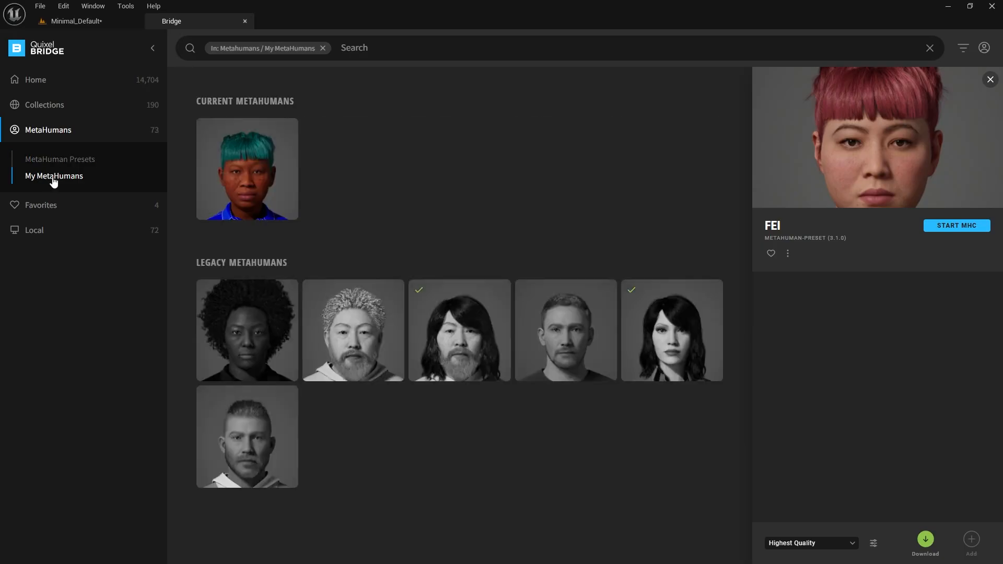
{"action": "left_click", "coordinate": [236, 183]}
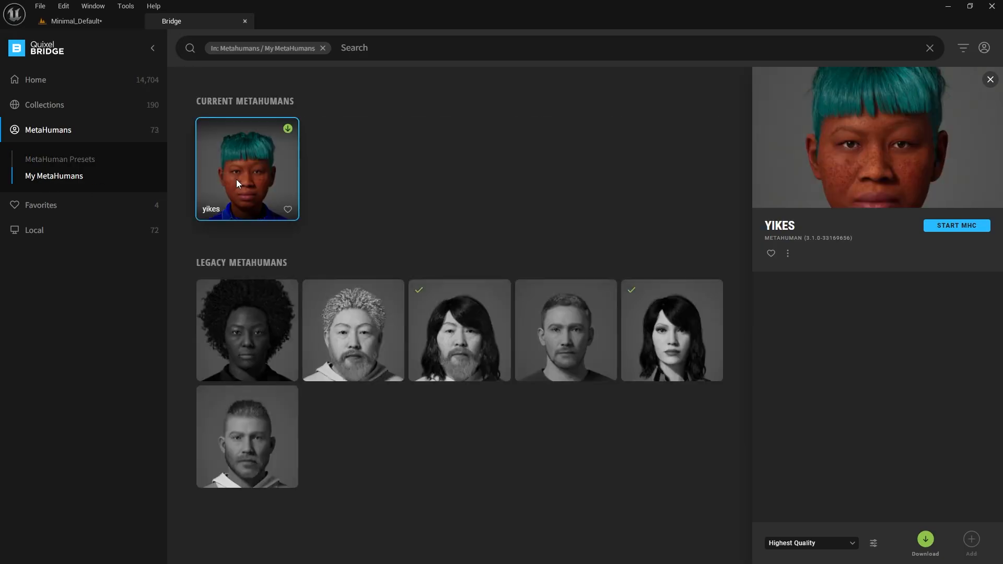
{"action": "left_click", "coordinate": [288, 129]}
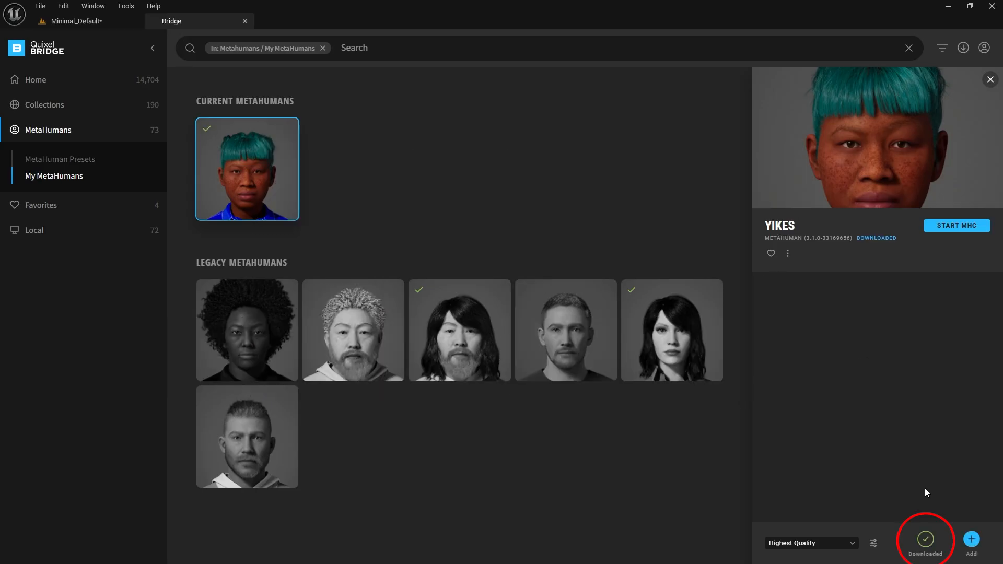
{"action": "left_click", "coordinate": [972, 542]}
- Place the BP_yikes blueprint from the MetaHumans/yikes content folder on the floor of the Minimal_Default level, near Emanuel
{"action": "left_click", "coordinate": [86, 23]}
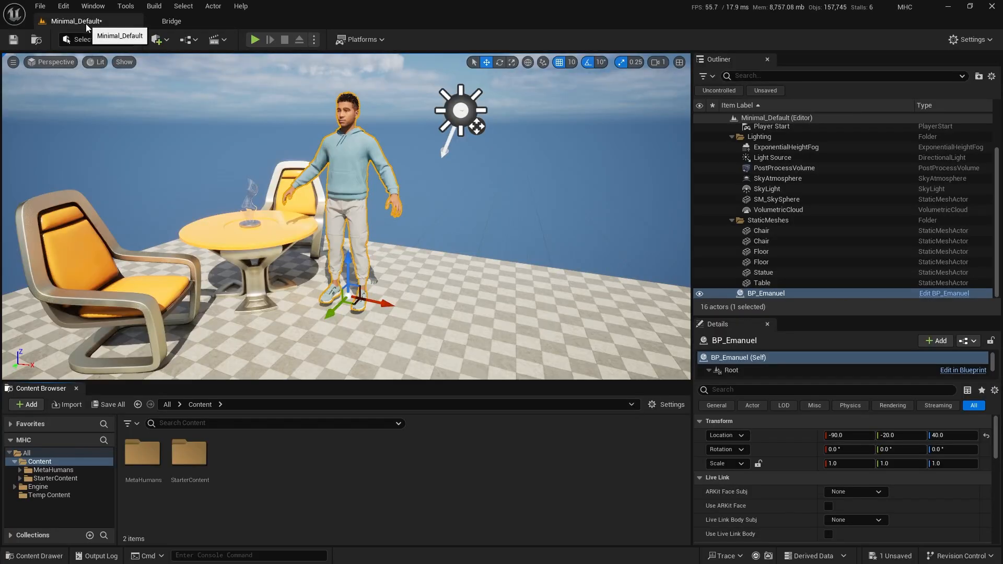
{"action": "left_click", "coordinate": [53, 470]}
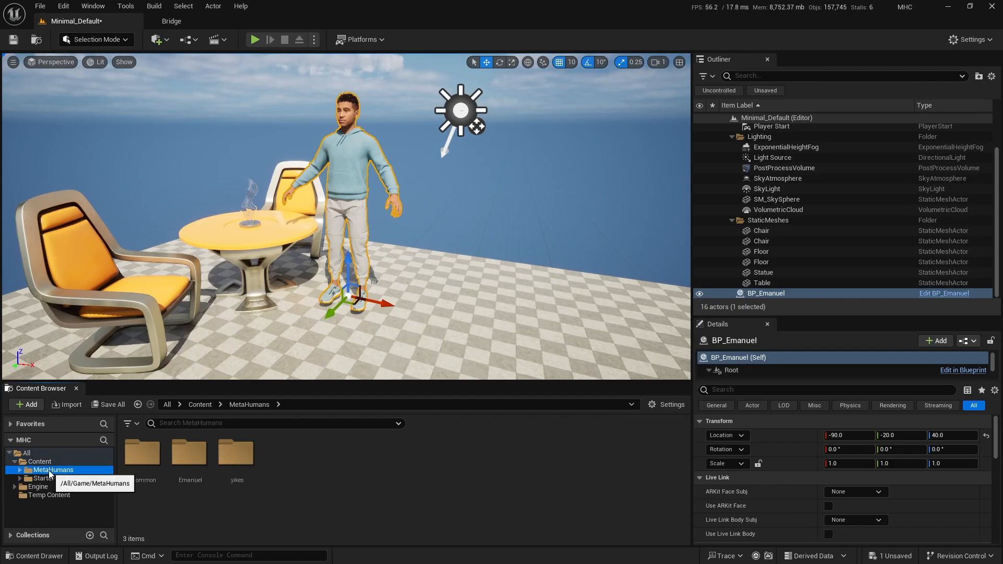
{"action": "double_click", "coordinate": [237, 458]}
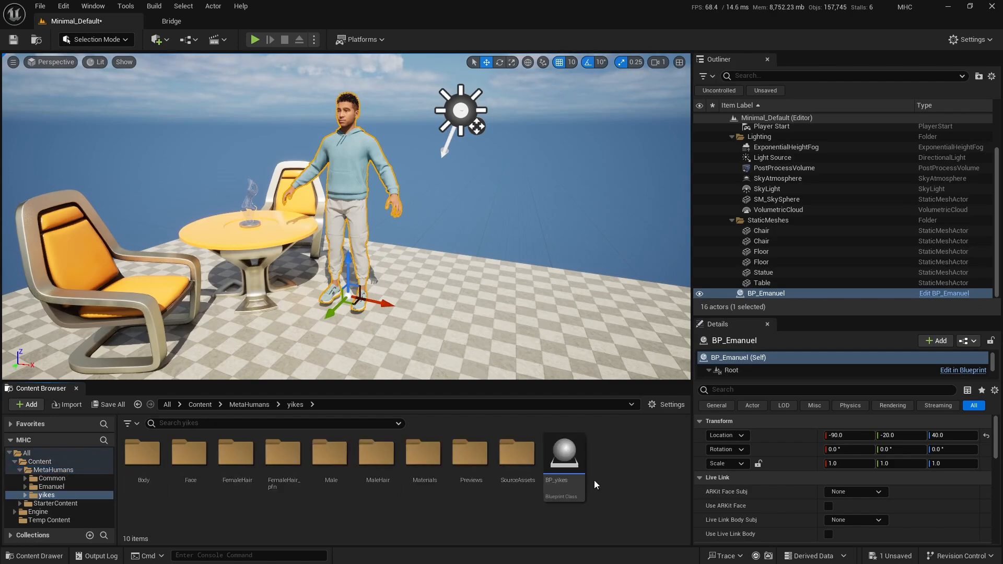
{"action": "left_click", "coordinate": [564, 460]}
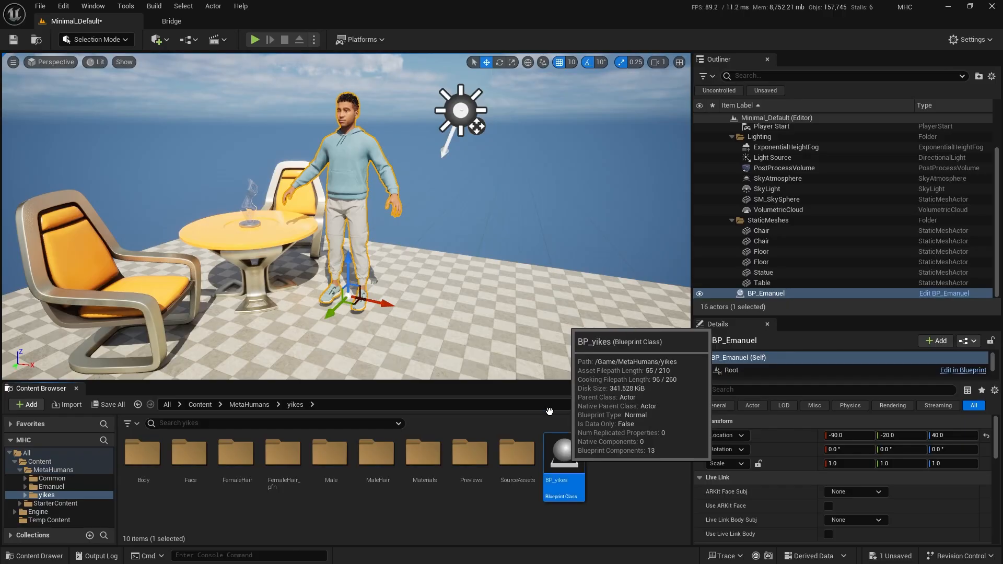
{"action": "left_click_drag", "start_coordinate": [549, 412], "coordinate": [513, 309]}
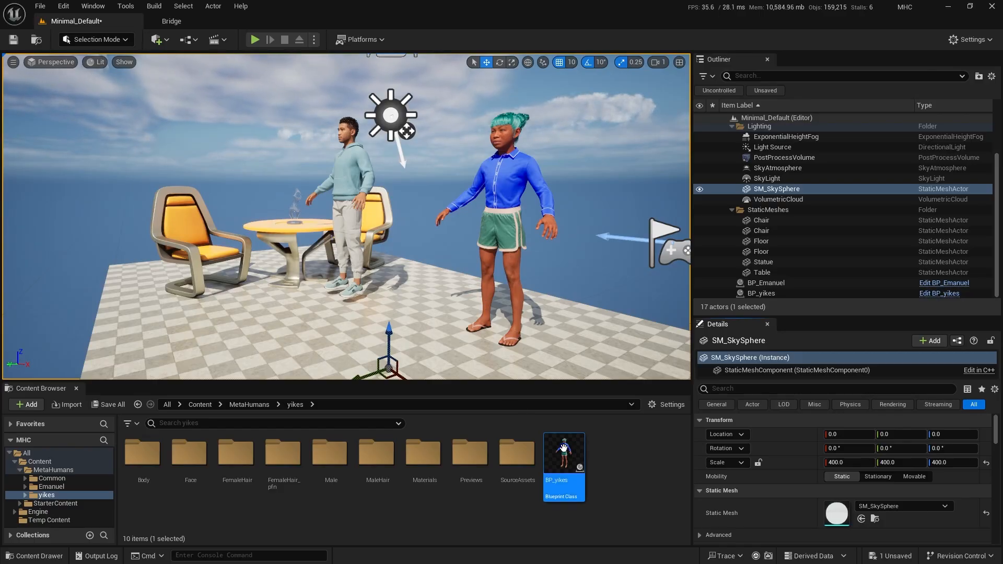
- Review the Cooper preset among Bridge's MetaHuman presets and return to the My MetaHumans collection
{"action": "left_click", "coordinate": [173, 21]}
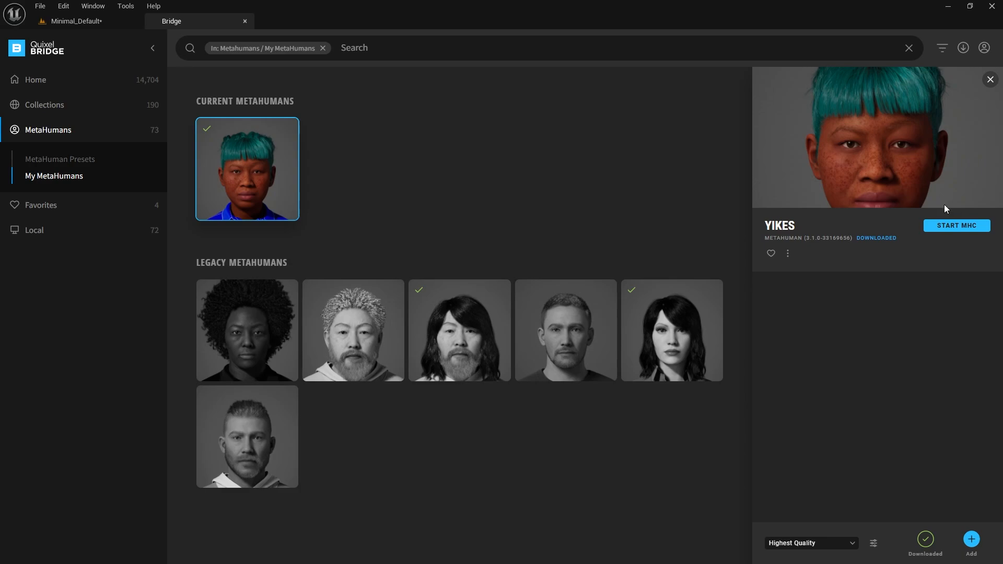
{"action": "left_click", "coordinate": [55, 162]}
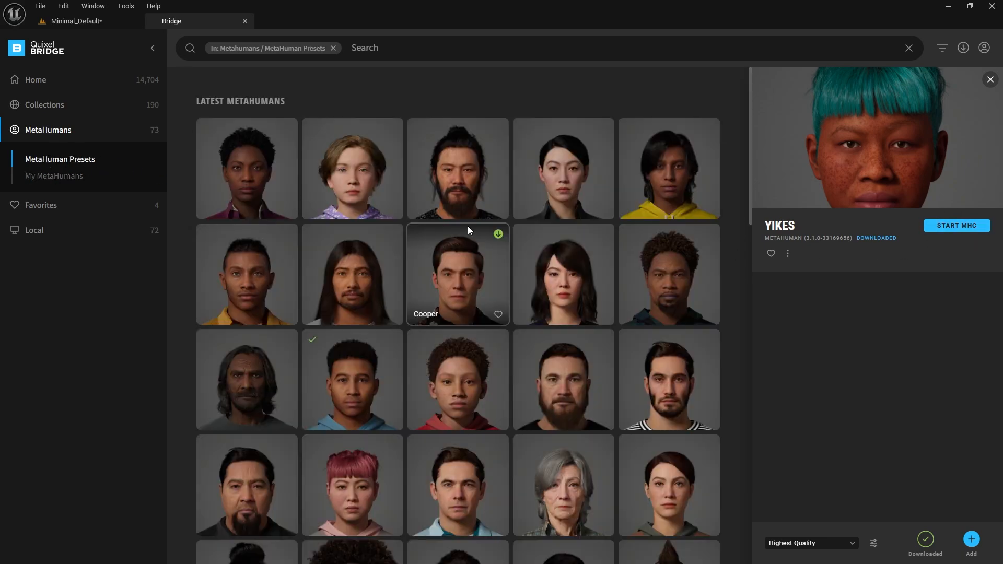
{"action": "left_click", "coordinate": [447, 269]}
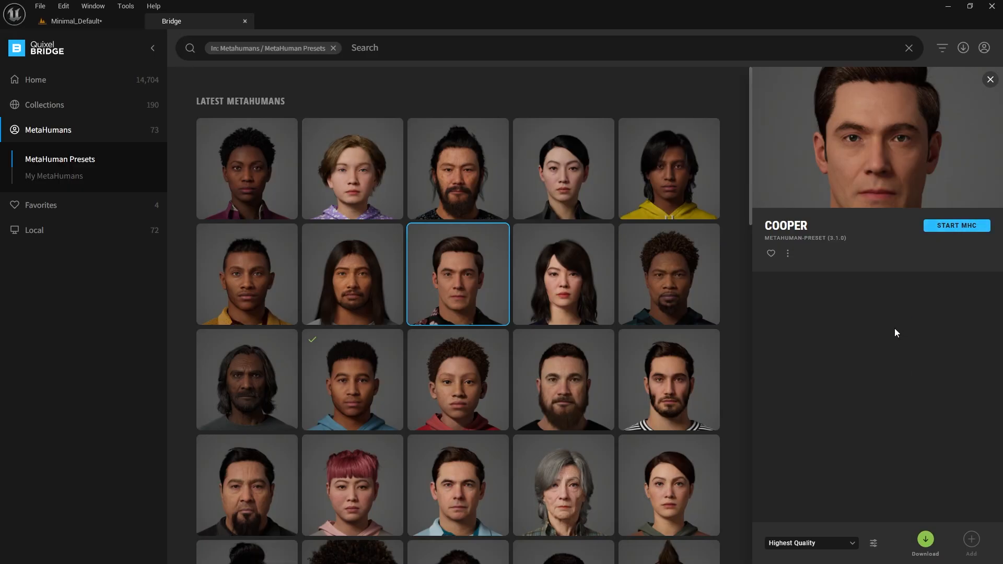
{"action": "left_click", "coordinate": [48, 177]}
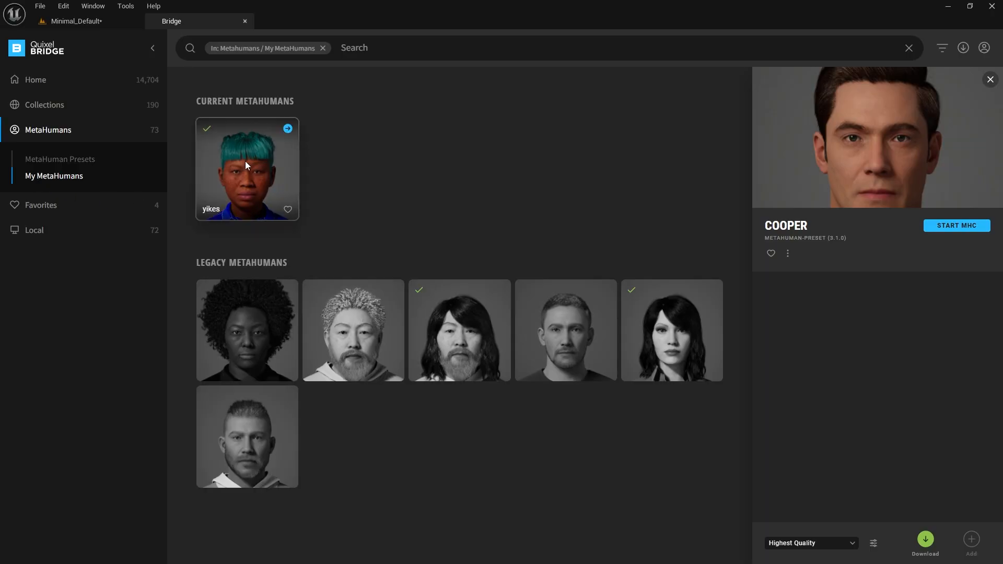